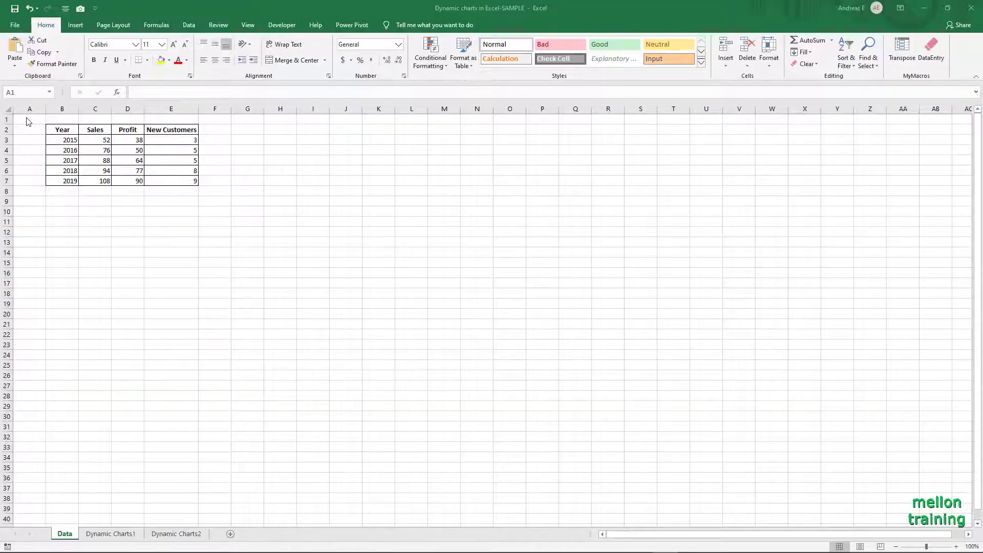
Select cell A1 and bring up the Chart Type sheet with the Sales, Profit and New Customers charts.
left_click(27, 120)
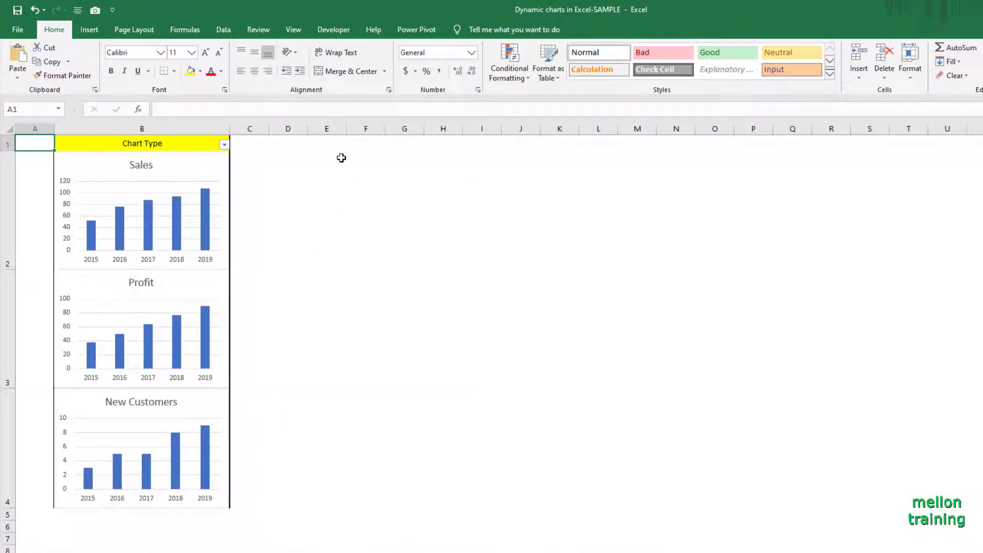
Filter the Chart Type column to show only the New customers chart.
left_click(224, 145)
left_click(103, 263)
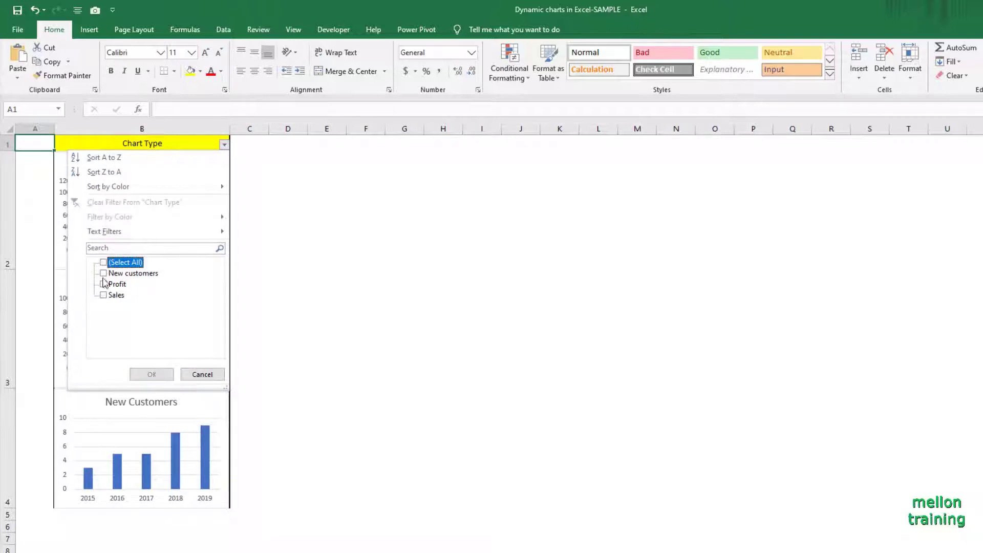
left_click(104, 273)
left_click(152, 374)
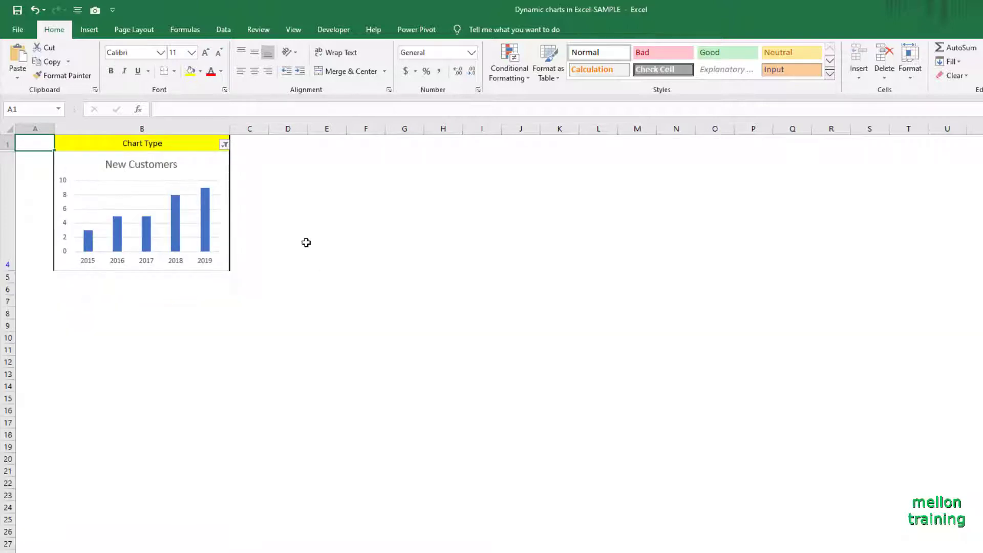
Change the Chart Type filter from Profit so only the Sales chart shows.
left_click(225, 145)
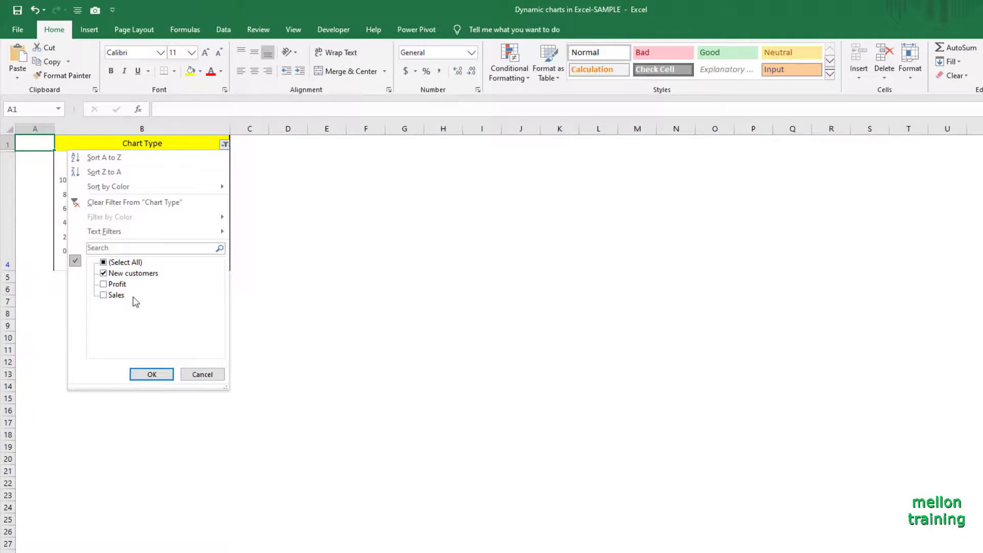
left_click(153, 375)
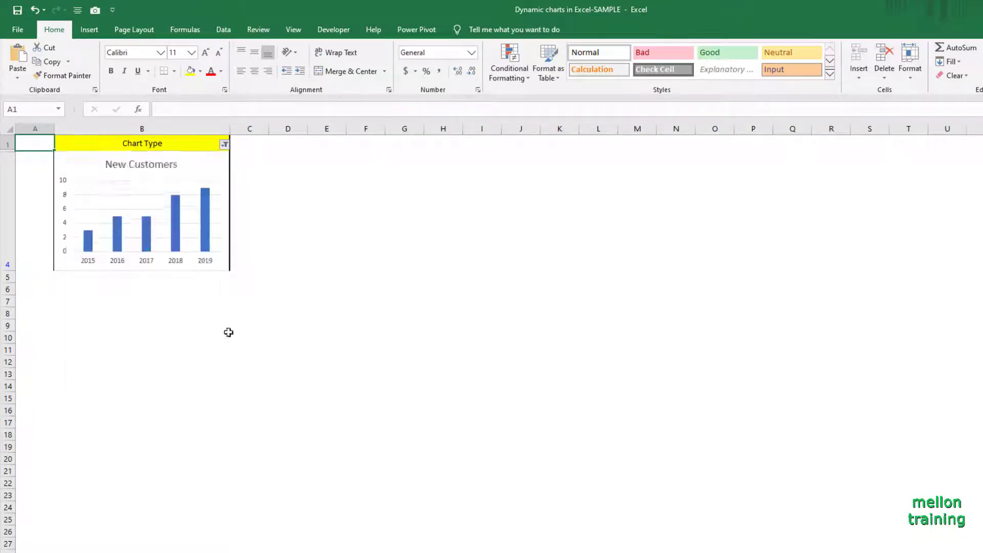
left_click(225, 146)
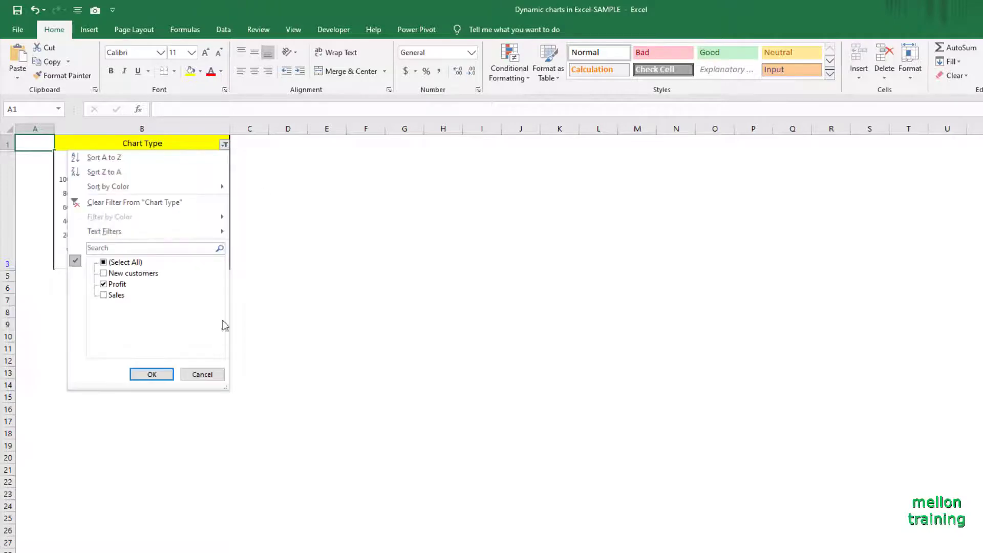
left_click(103, 285)
left_click(104, 296)
left_click(152, 375)
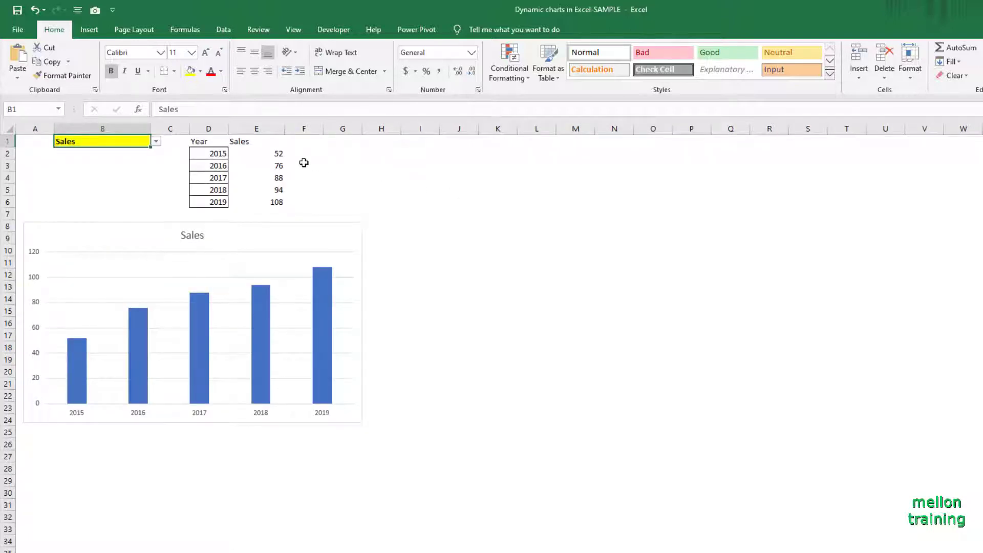
left_click(156, 142)
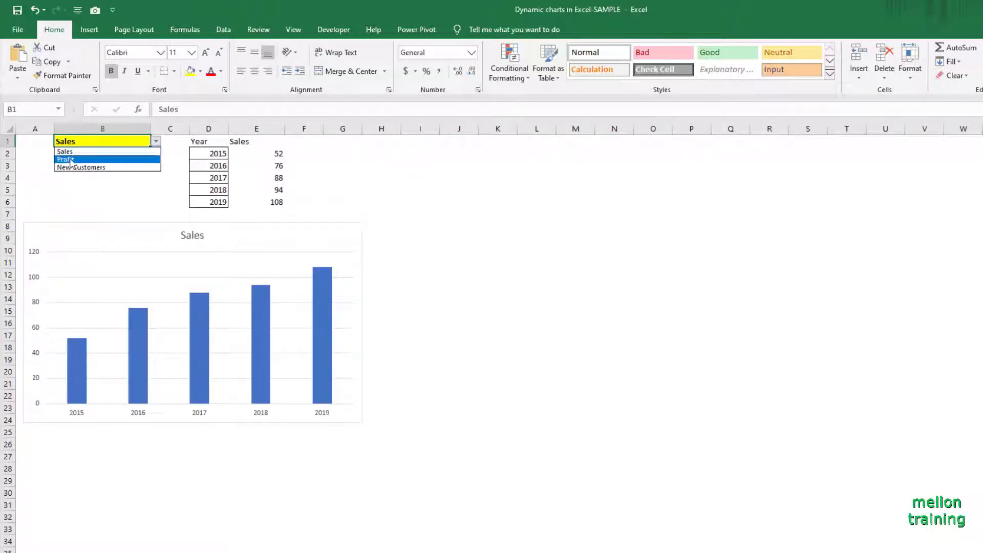
left_click(69, 159)
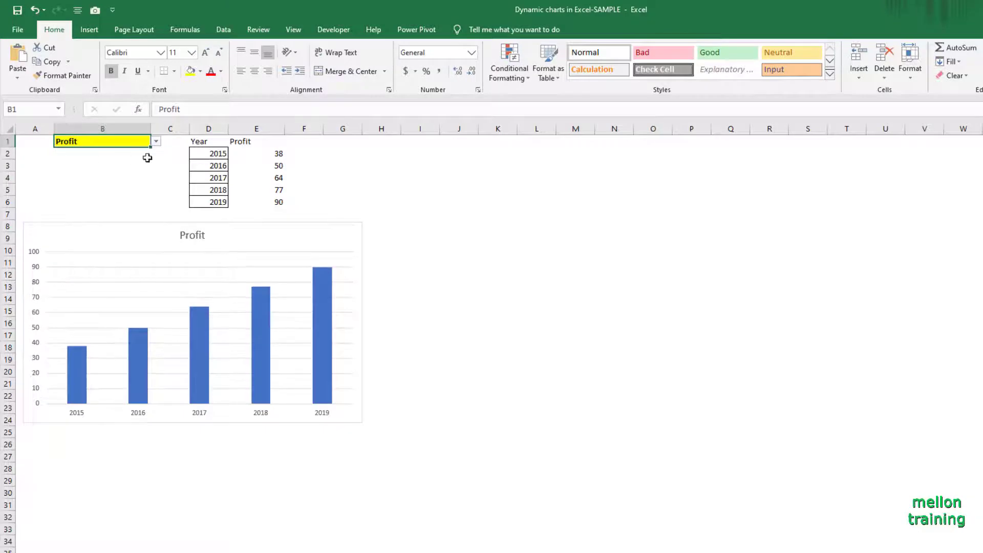
left_click(156, 142)
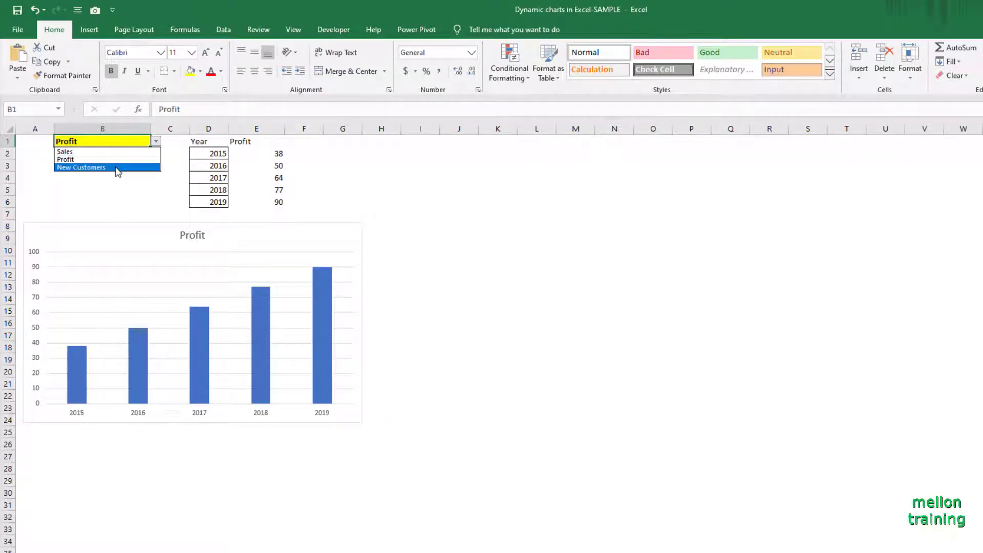
left_click(116, 168)
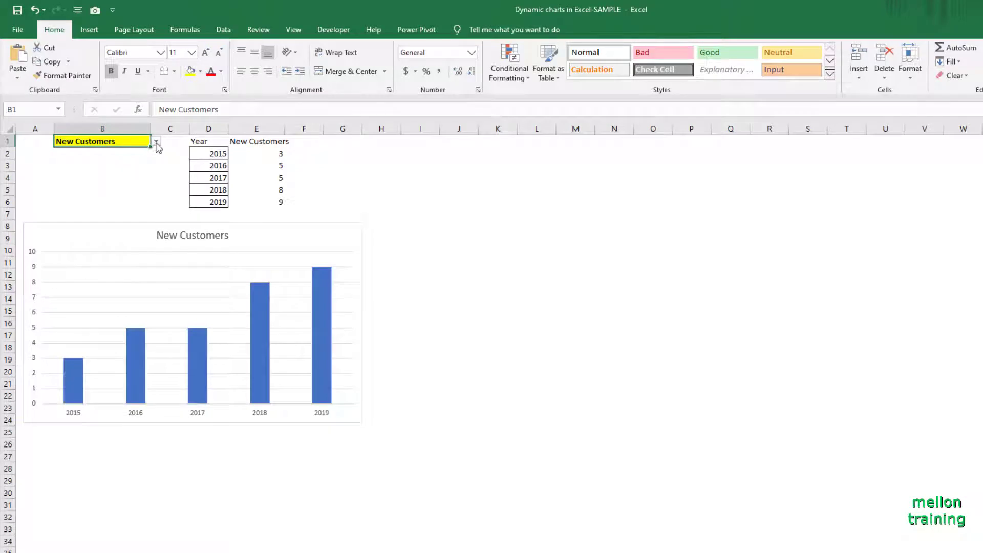
left_click(155, 141)
left_click(102, 152)
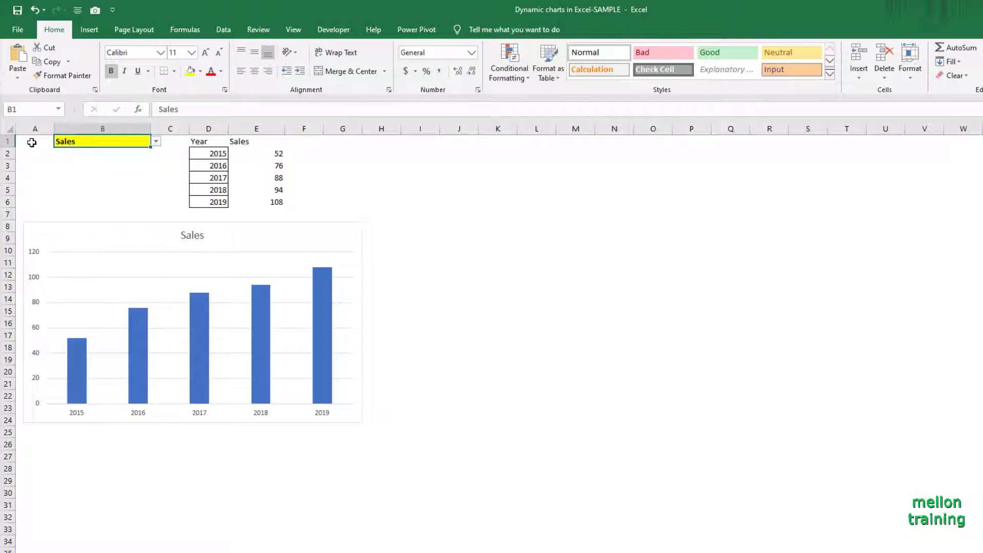
Select A1 and move to the Data sheet with the 2015–2019 Year, Sales, Profit, New Customers table.
left_click(32, 142)
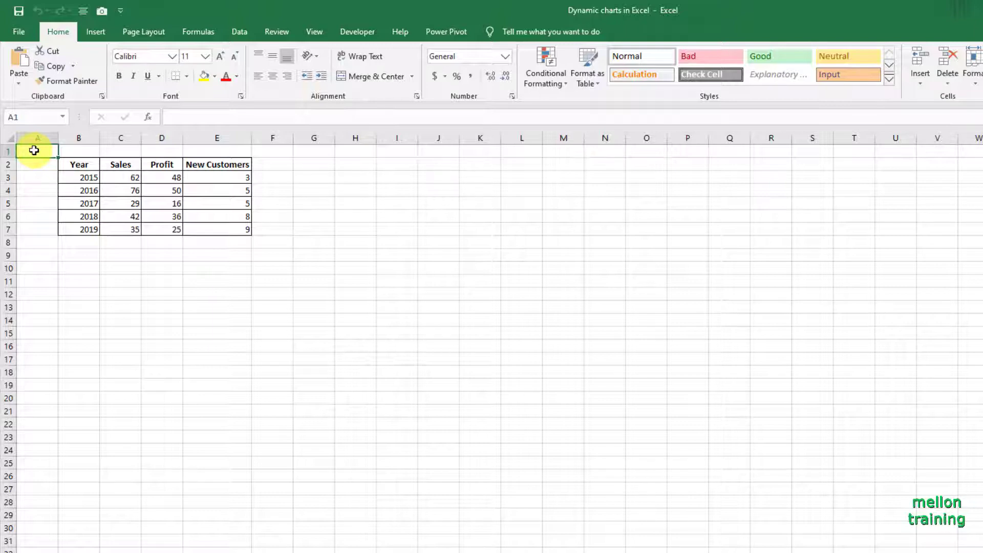
Insert a clustered column chart of Year and Sales (B2:C7) and place it beside the table.
left_click_drag(77, 163, 117, 227)
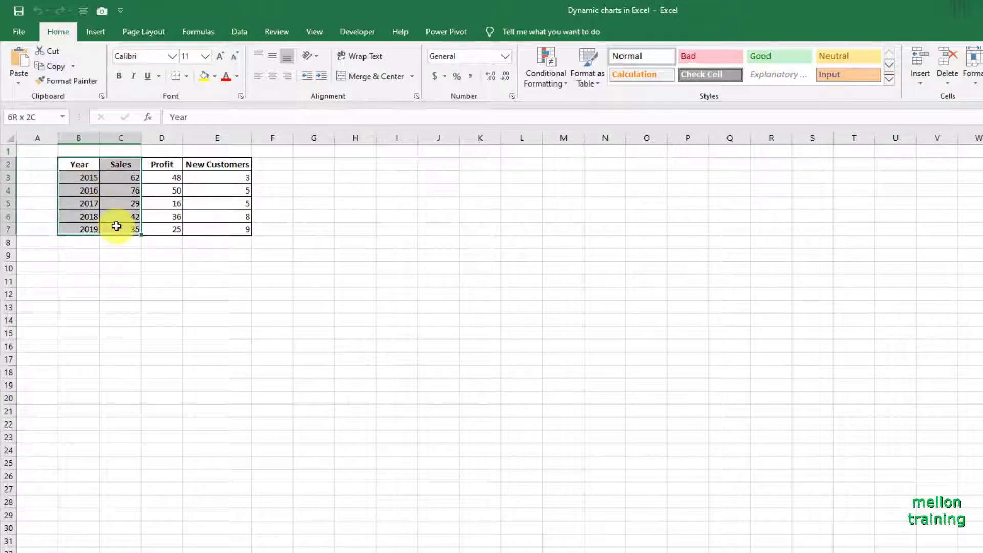
left_click(106, 35)
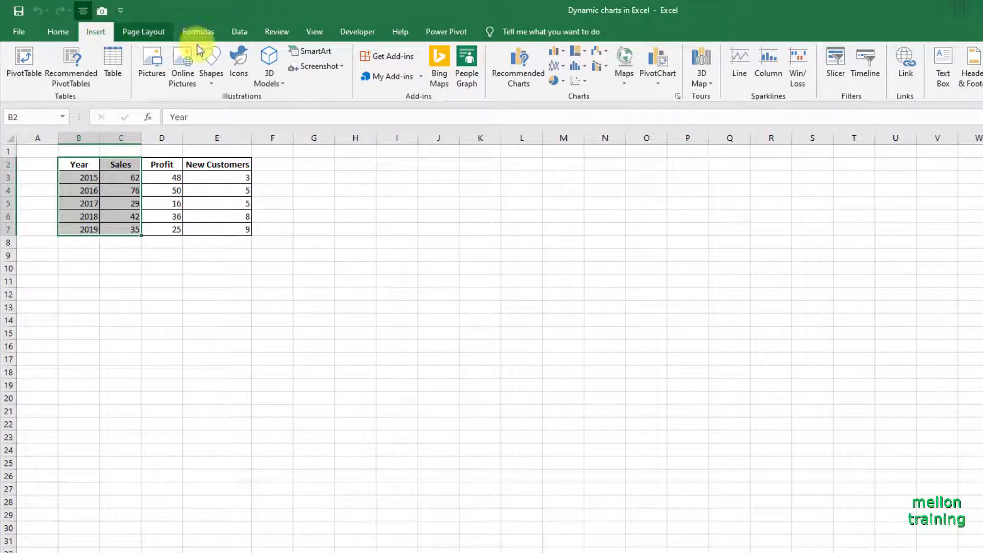
left_click(518, 76)
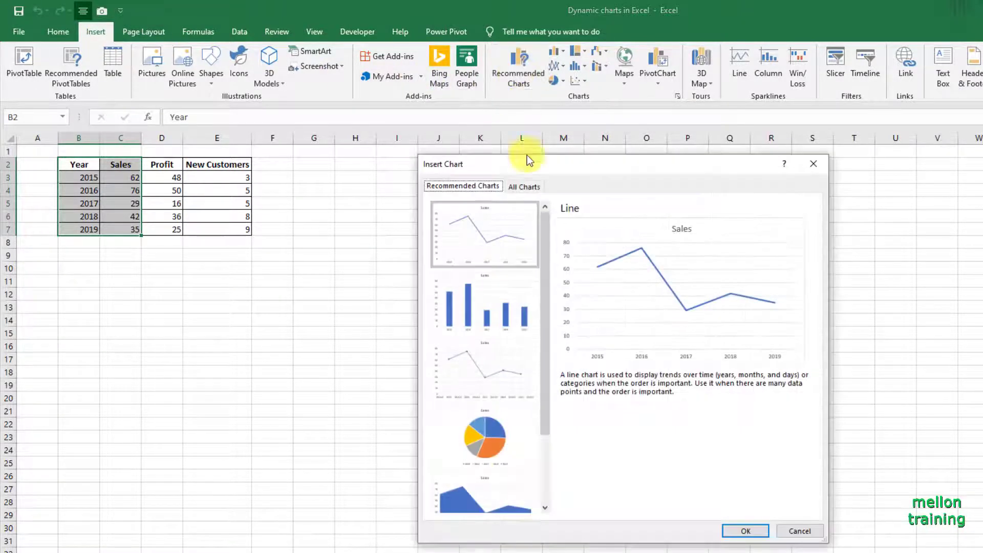
left_click(501, 303)
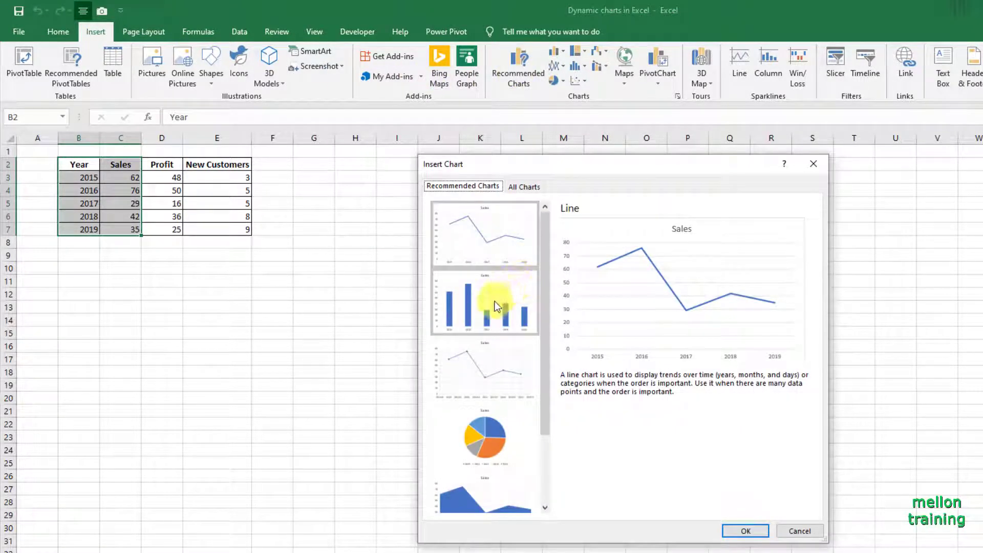
left_click(737, 533)
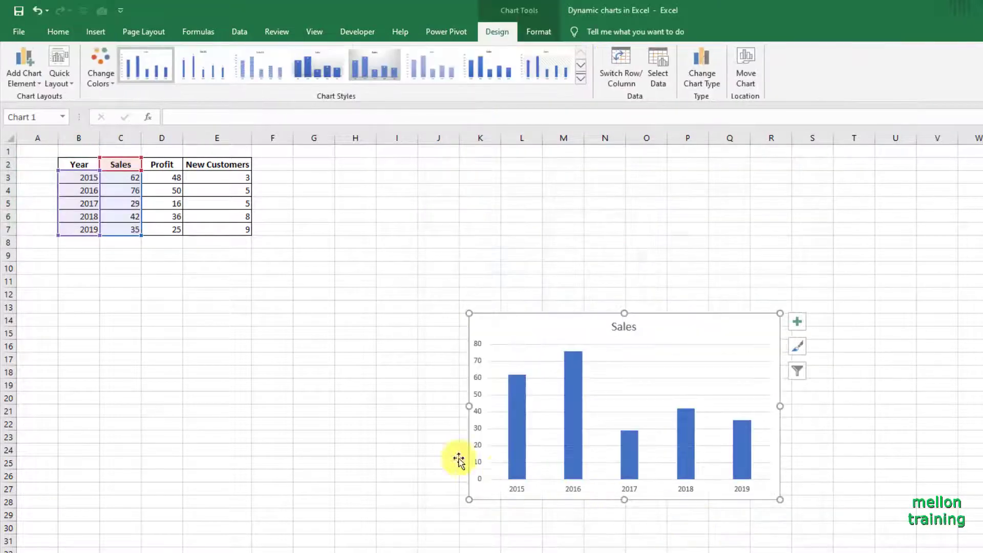
left_click_drag(593, 329, 423, 161)
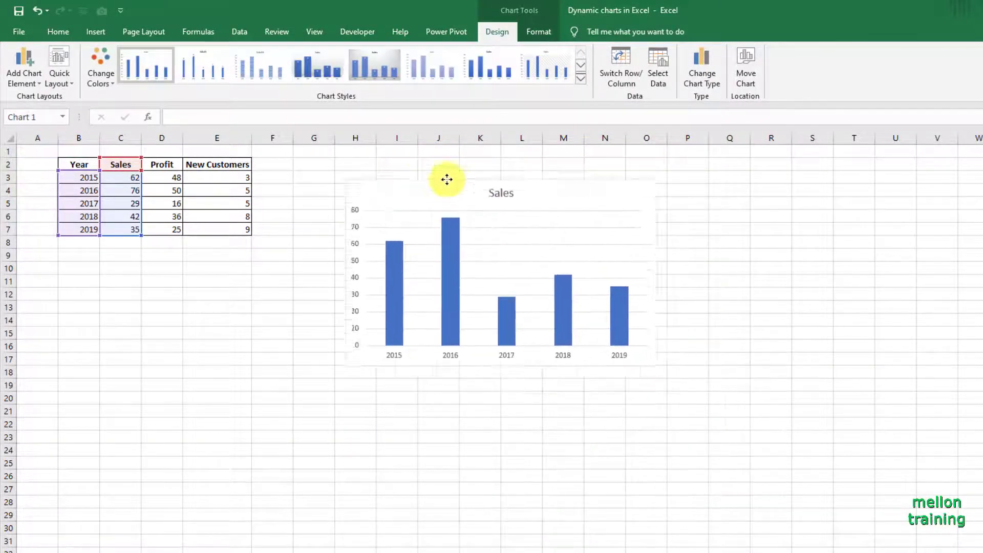
left_click(236, 364)
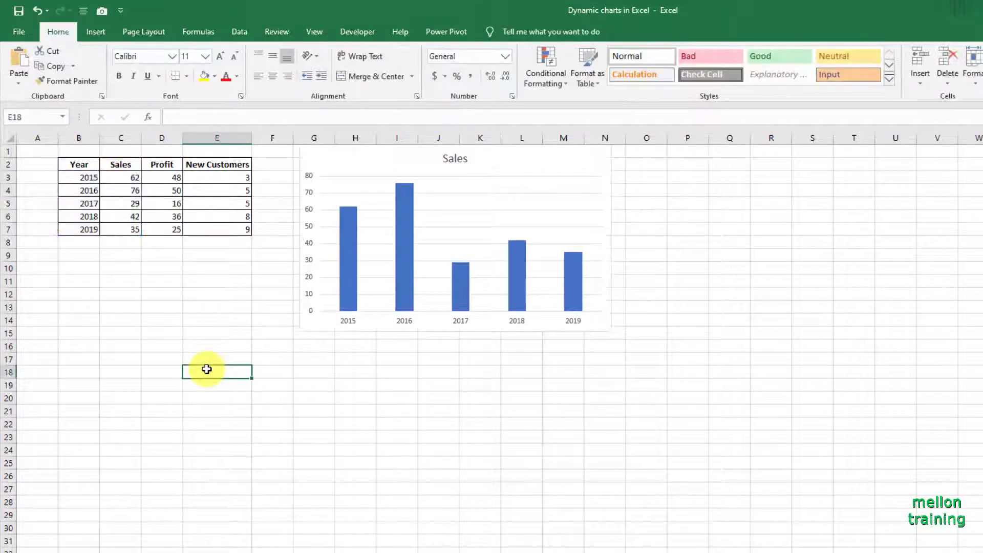
Insert a clustered column chart of Year and Profit (B2:B7, D2:D7) below the Sales chart.
left_click_drag(87, 165, 92, 229)
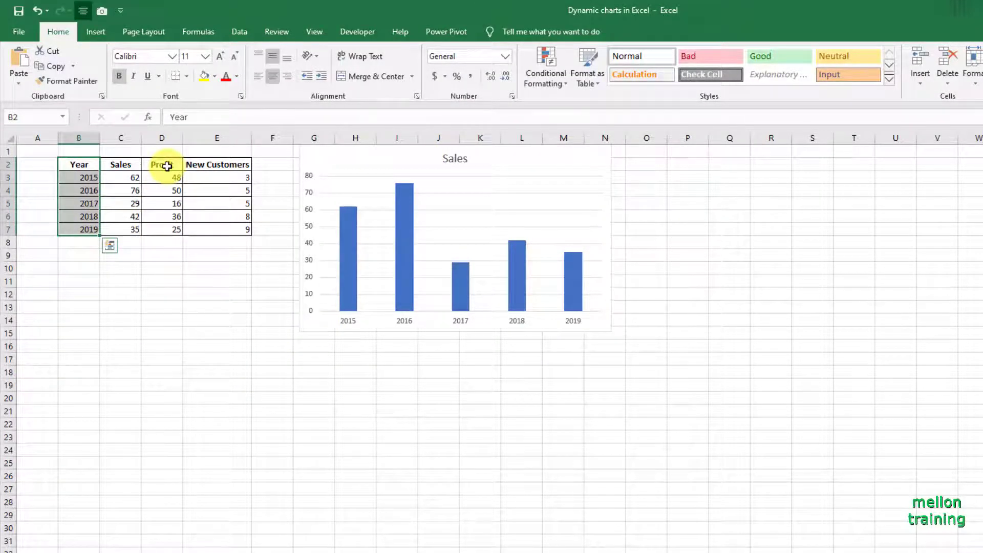
left_click_drag(167, 166, 167, 228)
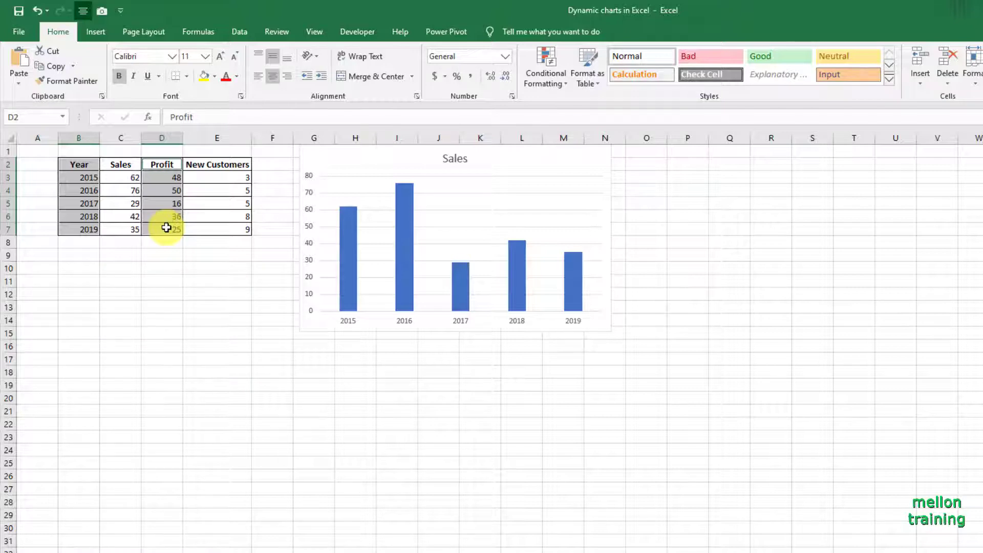
left_click(96, 31)
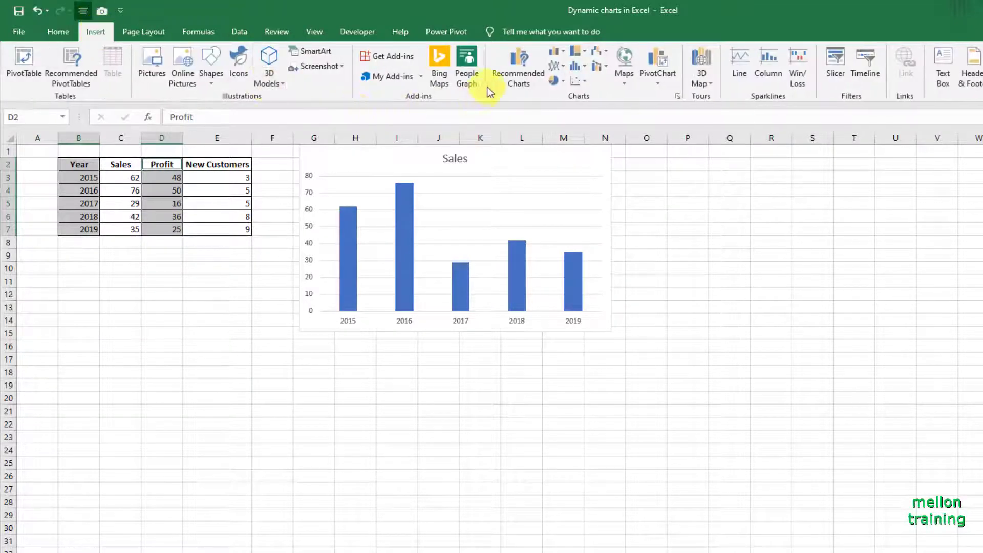
left_click(514, 75)
left_click(503, 308)
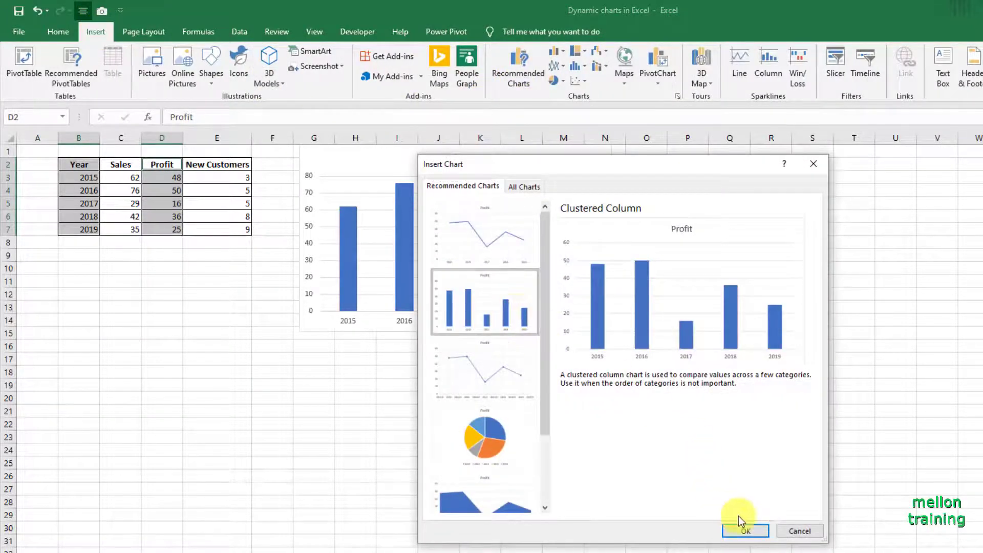
left_click(742, 531)
mouse_move(562, 319)
left_mouse_down()
mouse_move(467, 344)
mouse_move(382, 351)
left_mouse_up()
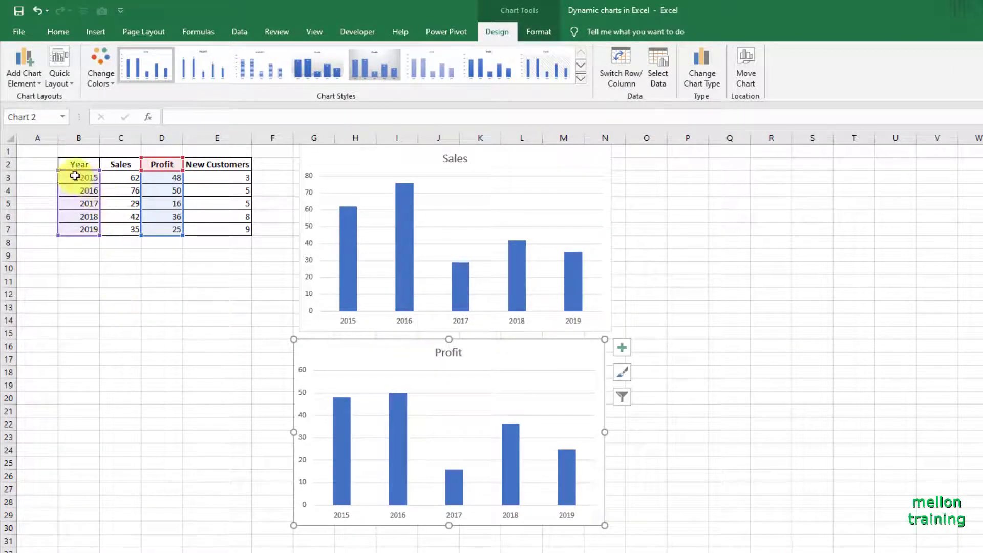
left_click(64, 294)
Insert a clustered column chart of Year and New Customers (B2:B7, E2:E7) and position it.
left_click_drag(77, 165, 85, 230)
key("ctrl")
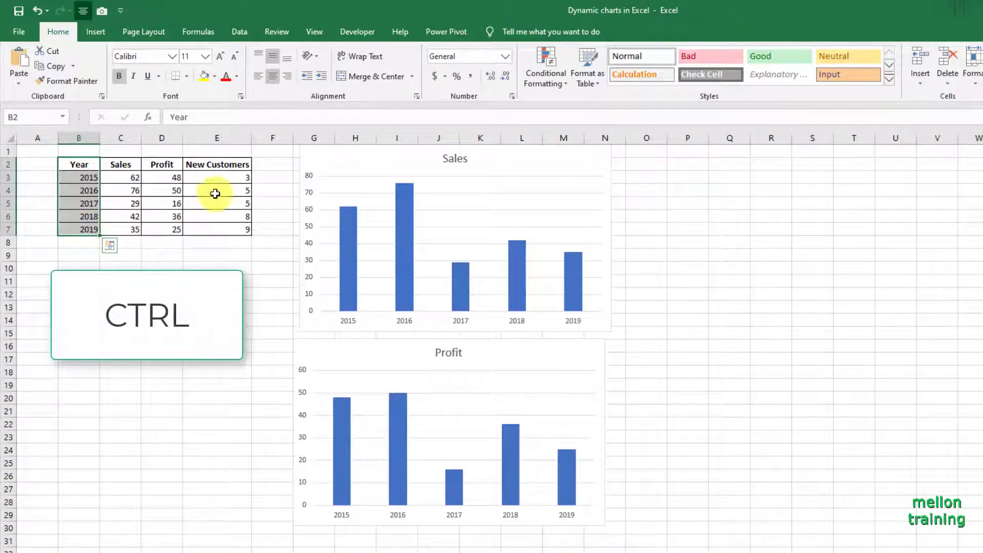
left_click_drag(224, 163, 229, 230)
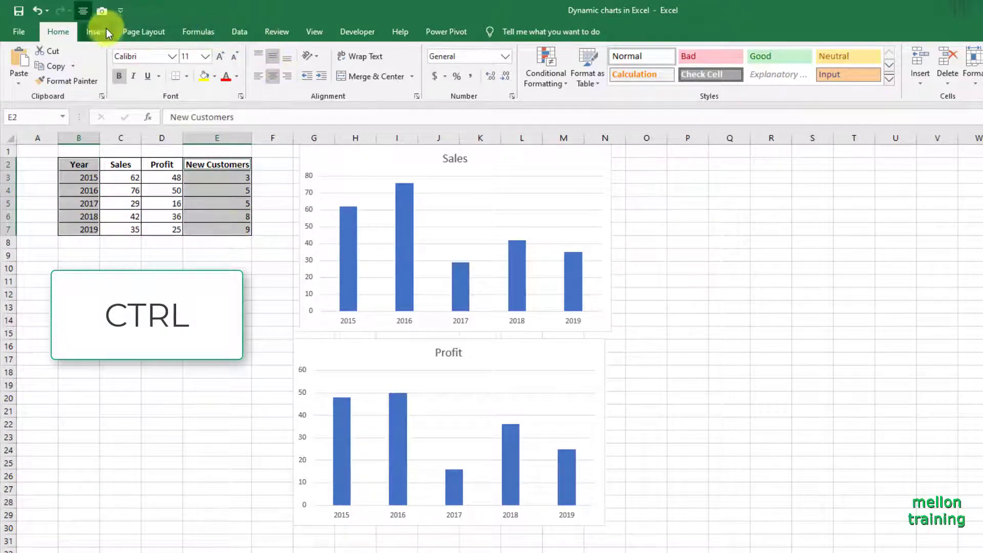
left_click(96, 31)
left_click(512, 71)
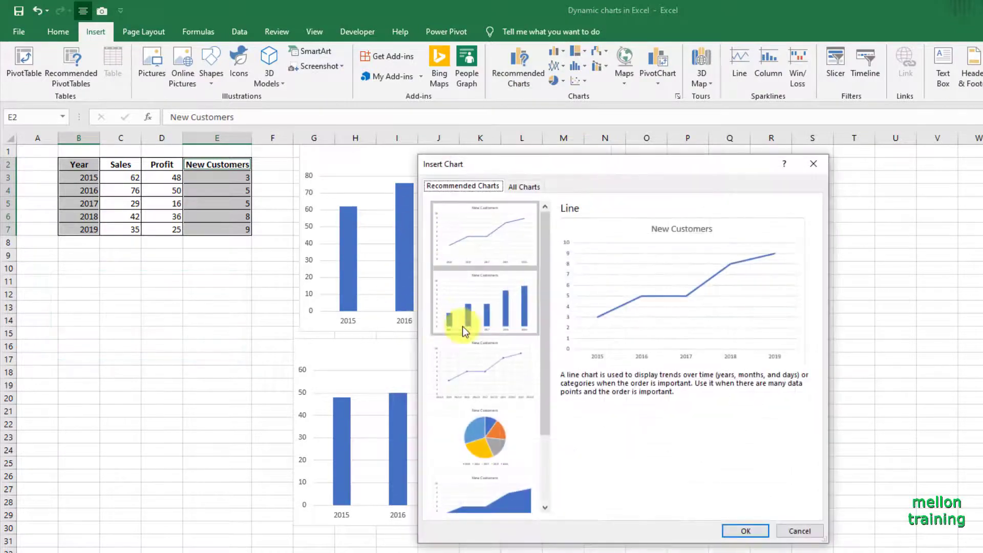
left_click(464, 330)
left_click(584, 419)
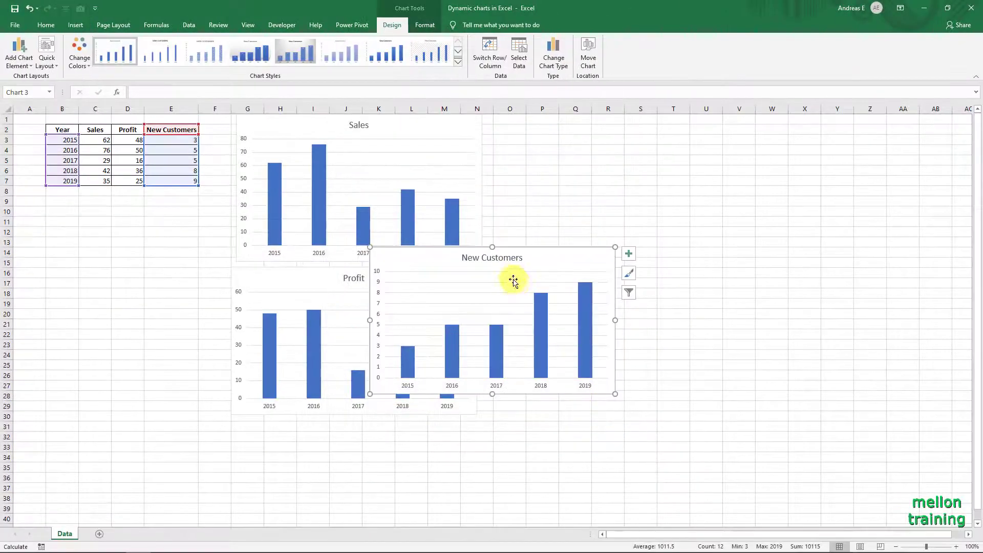
mouse_move(541, 260)
left_mouse_down()
mouse_move(400, 407)
mouse_move(666, 132)
left_mouse_up()
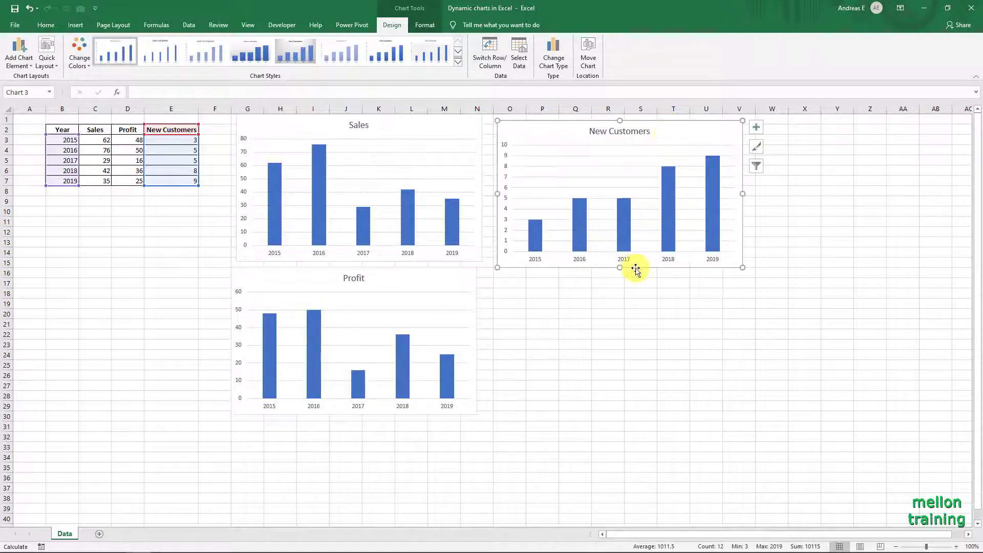
left_click(616, 286)
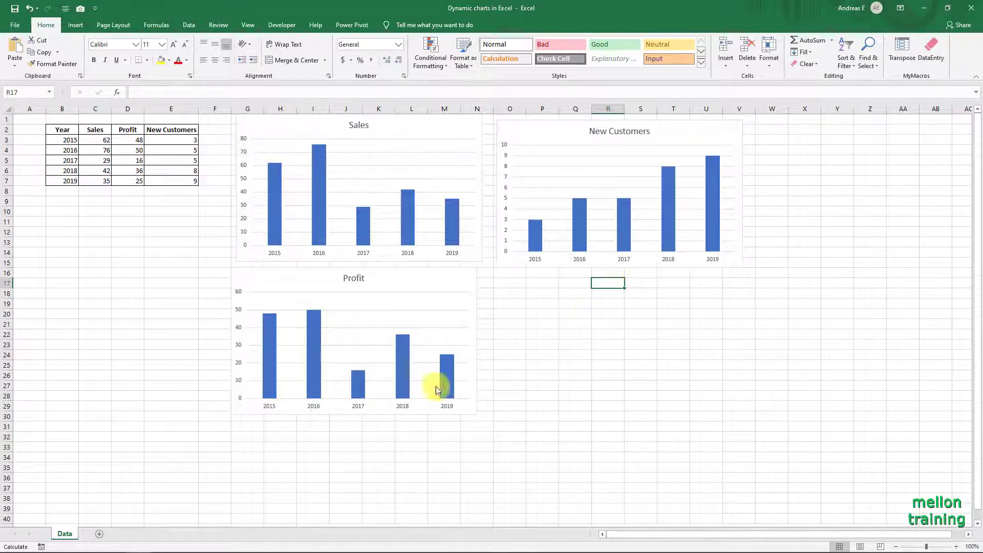
Add a new sheet named 'Dynamic Chart1' after Data, then return to the Data sheet.
left_click(100, 535)
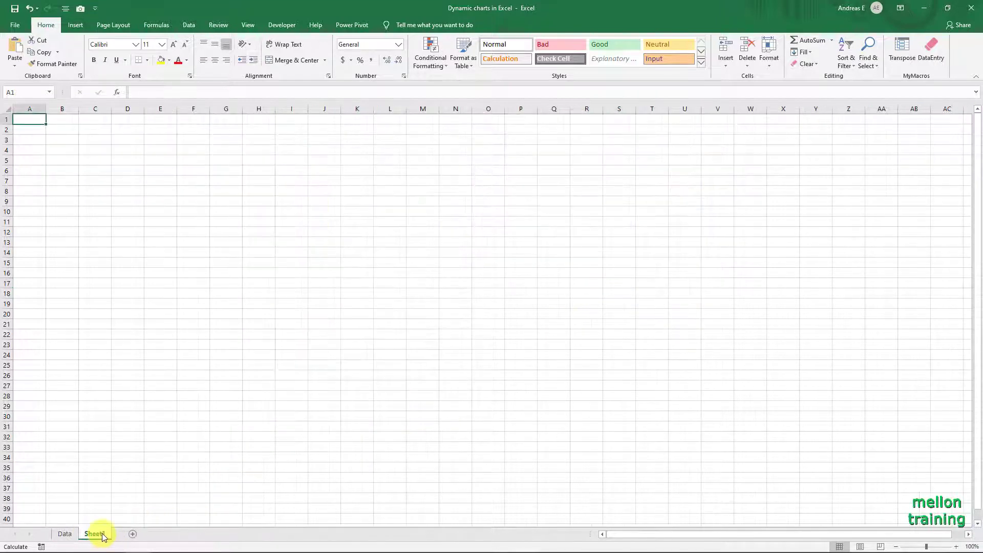
double_click(100, 534)
type("Dynam")
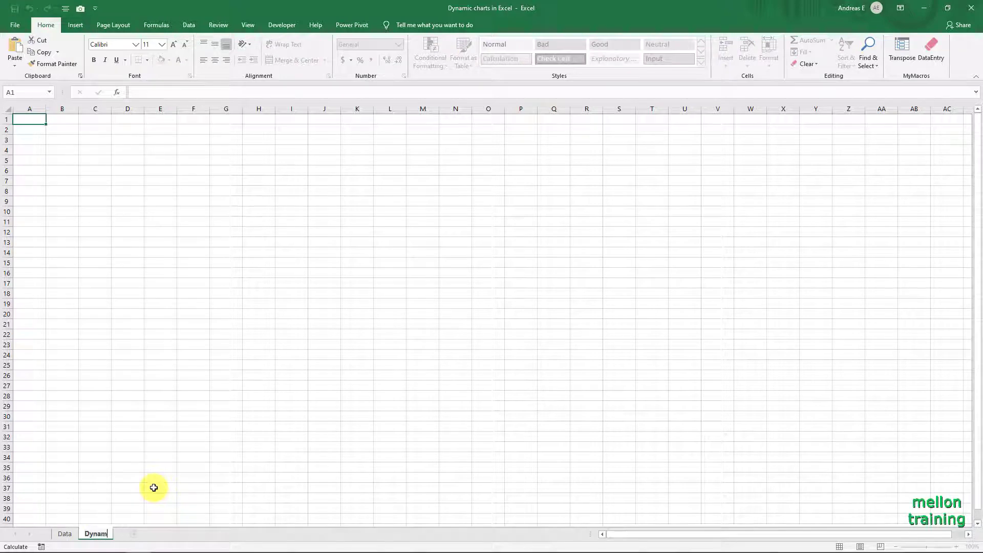
type("ic Chart1")
left_click(154, 487)
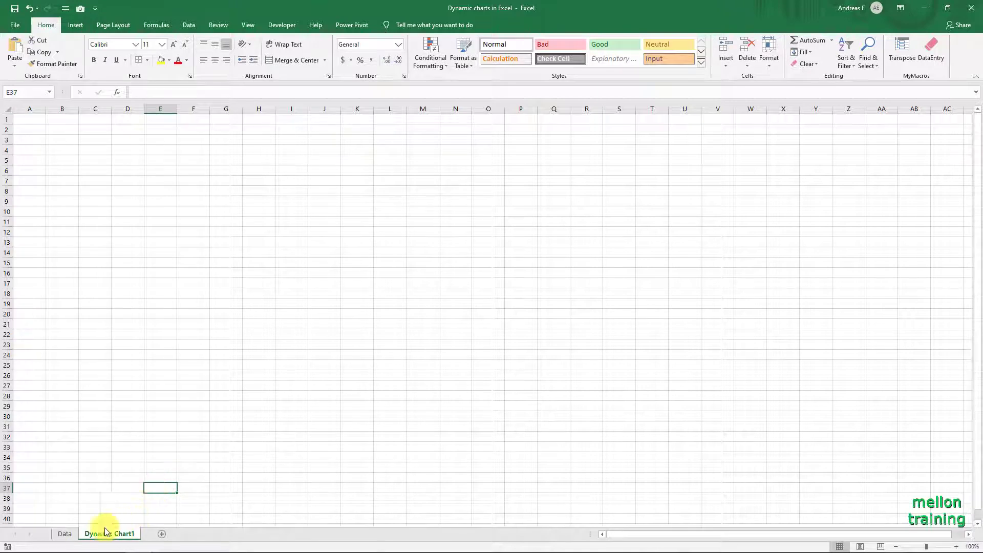
left_click(65, 534)
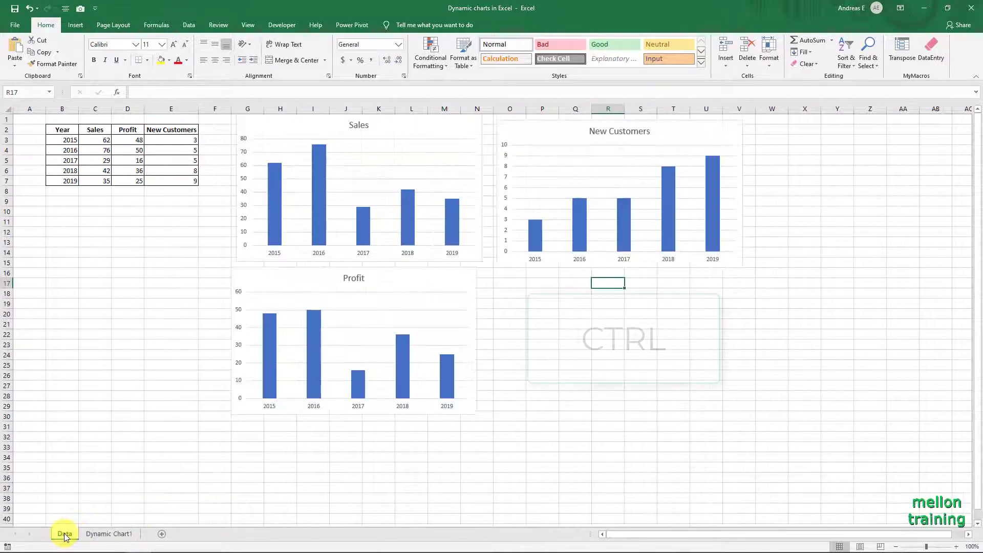
Cut the Sales, New Customers and Profit charts and paste them at C3 on Dynamic Chart1.
left_click(431, 131)
left_click(567, 141, "ctrl")
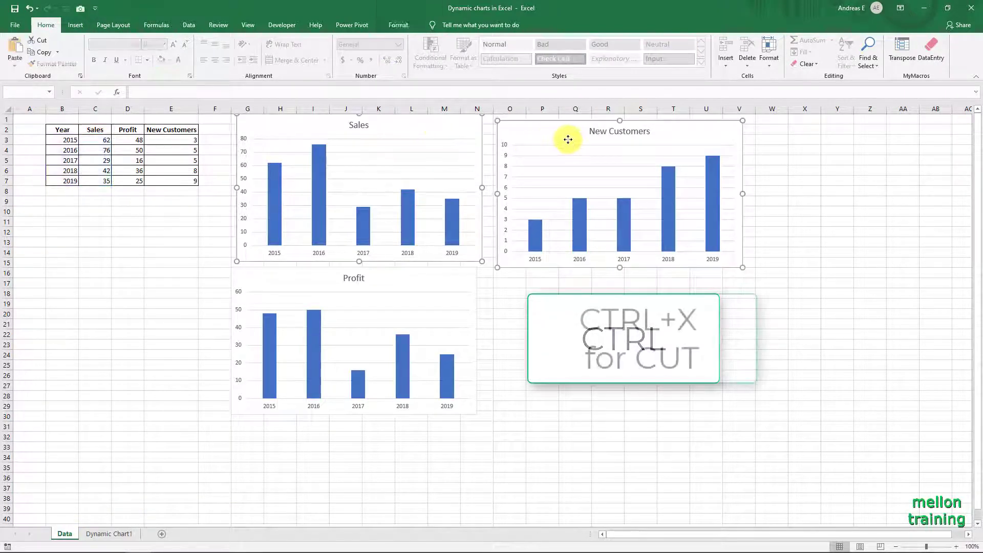
left_click(450, 275, "ctrl")
key("ctrl+x")
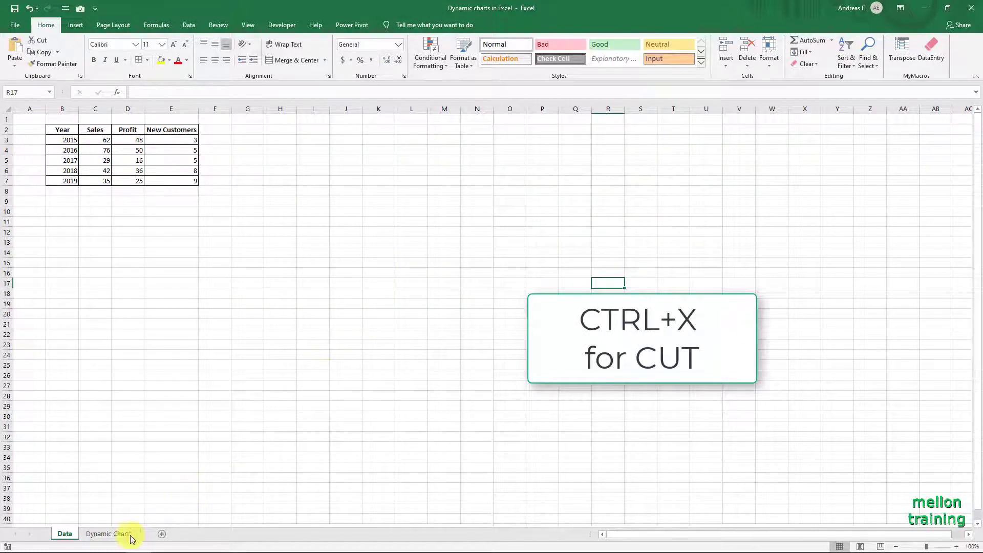
left_click(124, 534)
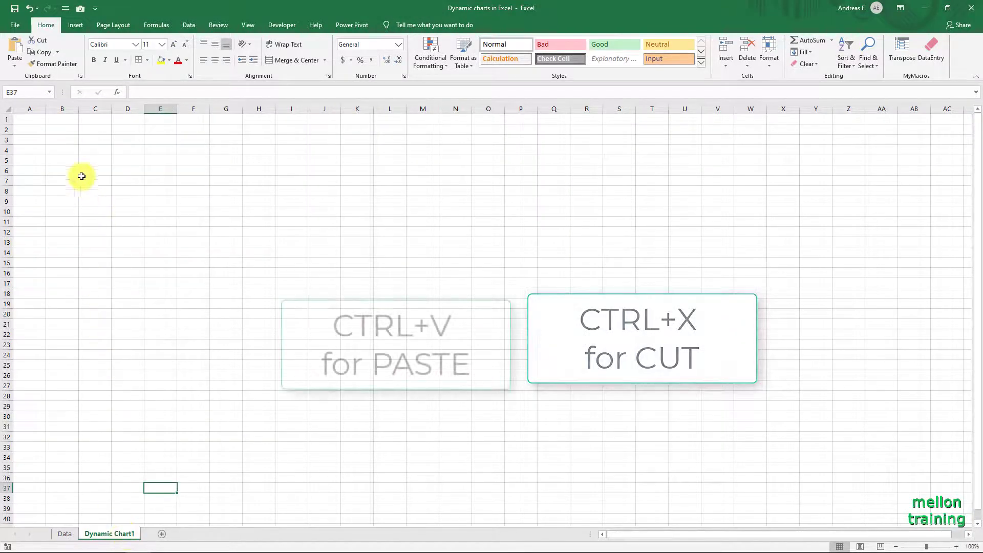
left_click(100, 138)
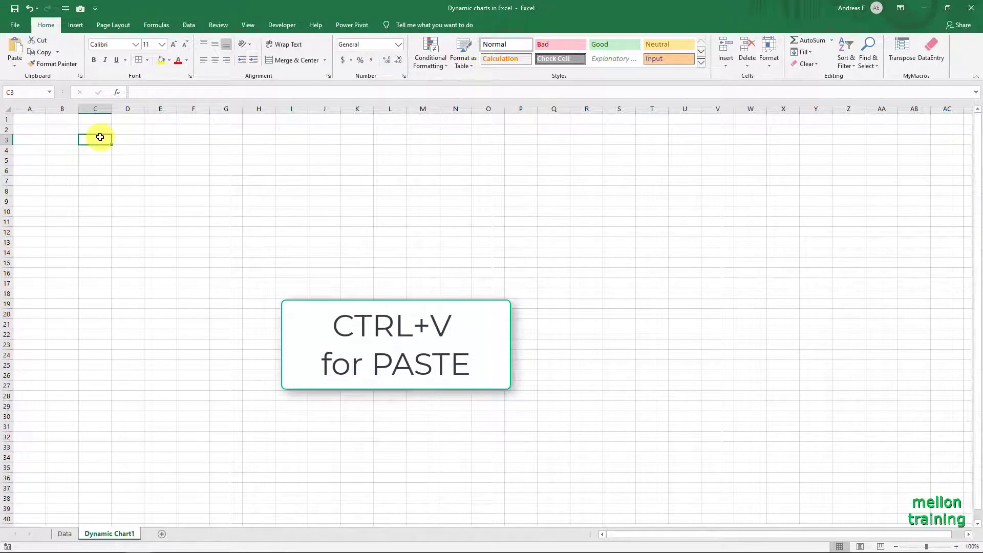
key("ctrl+v")
left_click(422, 374)
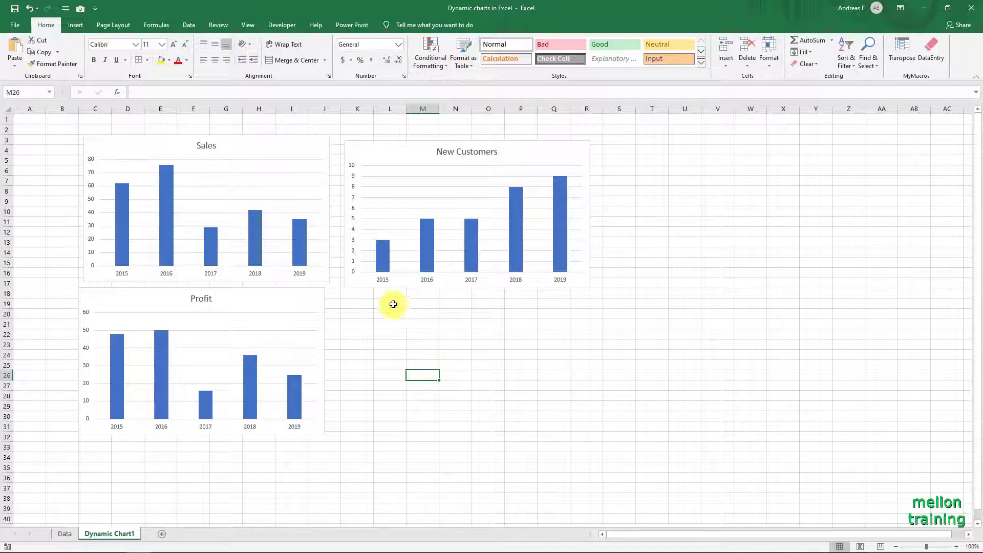
Set column B's width to 50.
right_click(70, 110)
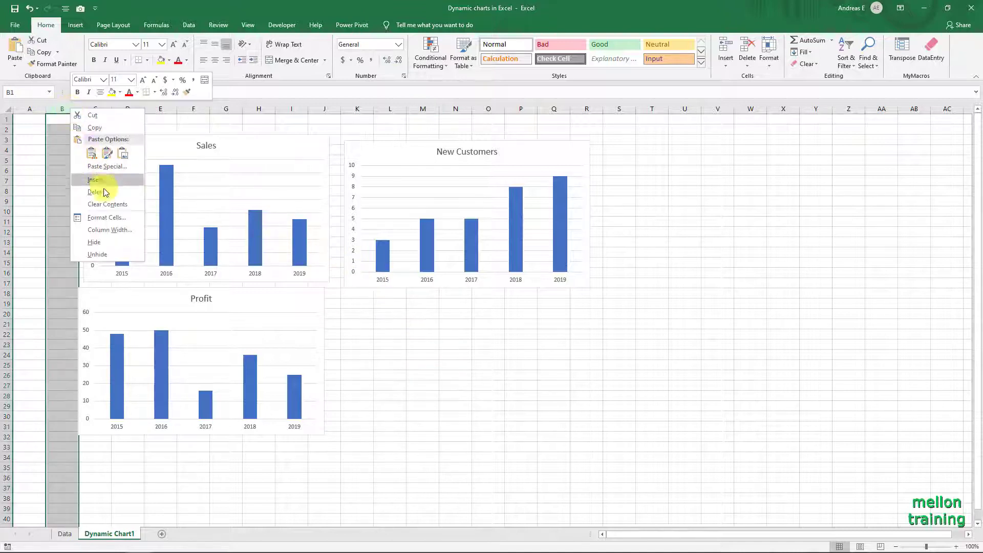
left_click(110, 229)
key("Right")
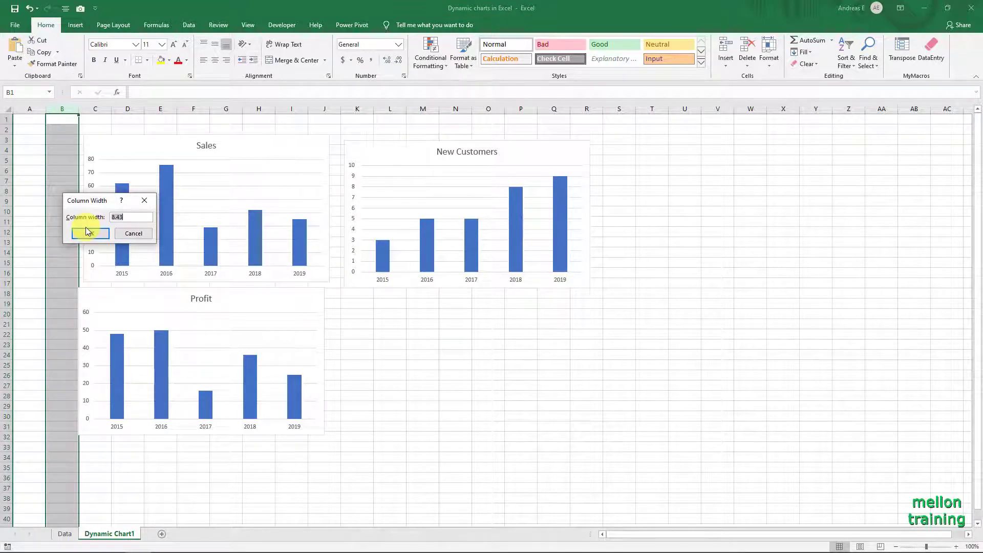
type("50")
left_click(86, 228)
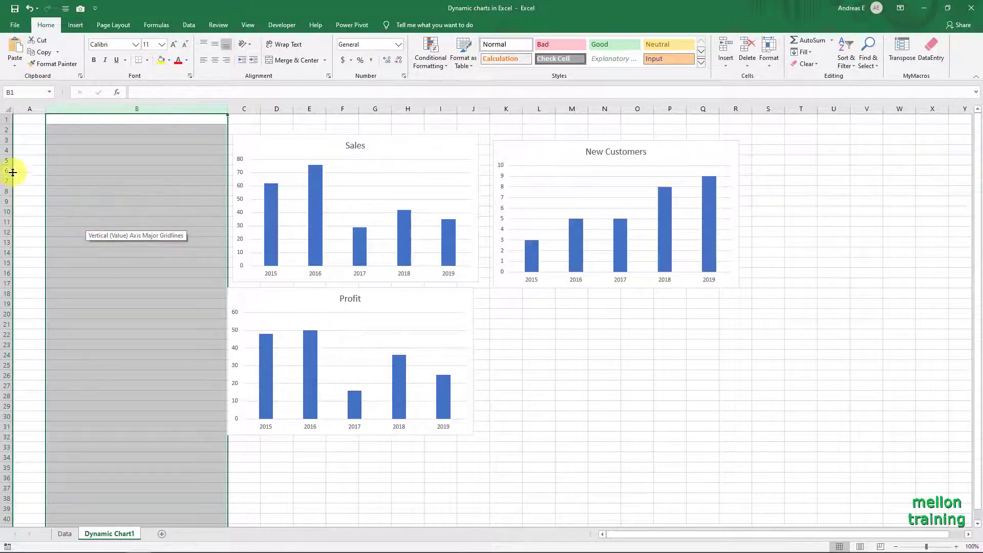
Set the height of rows 3–5 to 150.
left_click(5, 140)
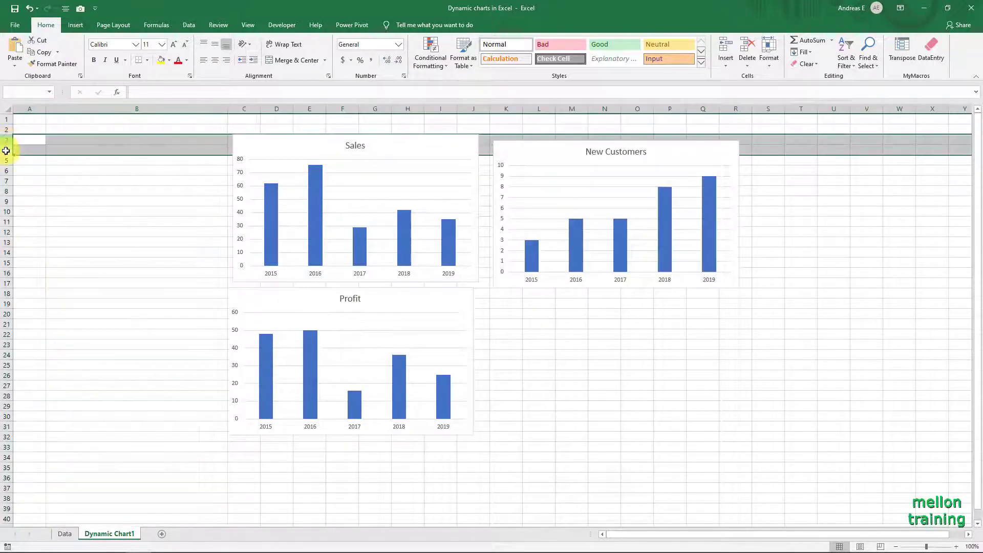
left_click_drag(4, 141, 6, 157)
right_click(6, 157)
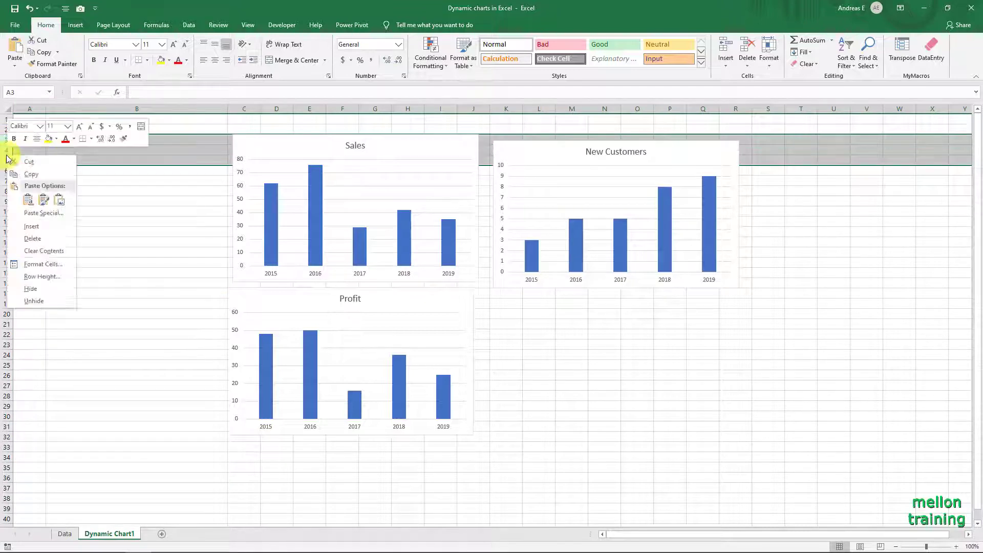
left_click(42, 277)
type("150")
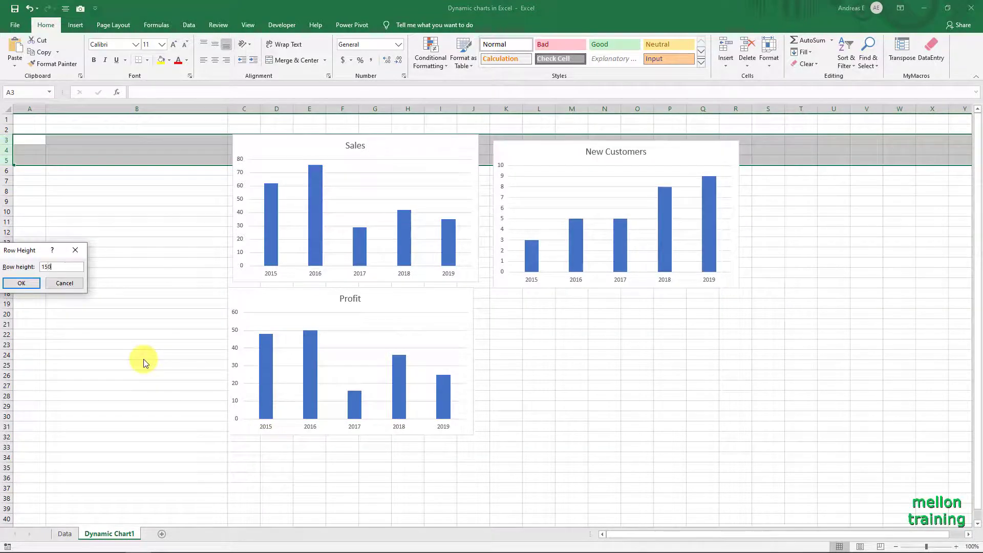
key("Return")
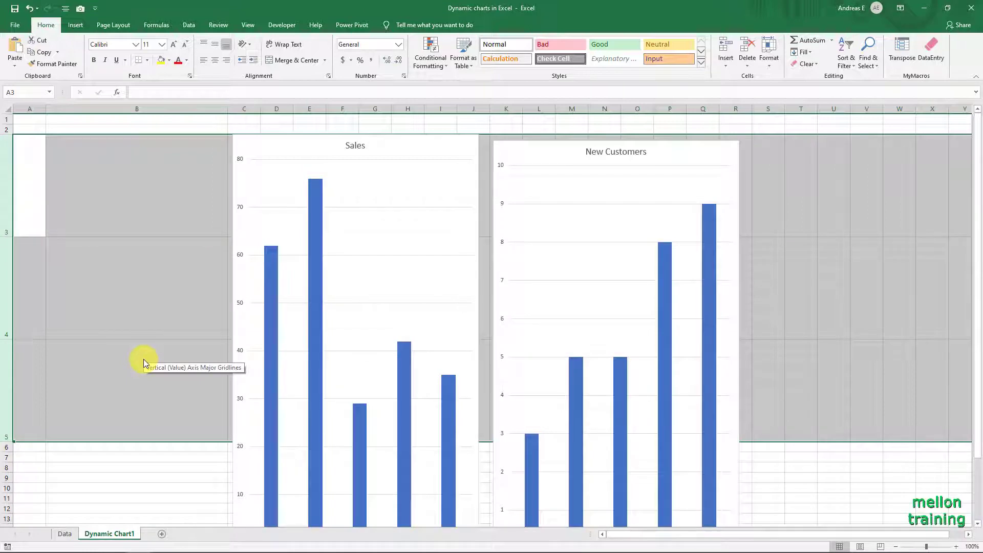
Resize the Sales chart to 2 inches tall by 3 inches wide.
left_click(266, 144)
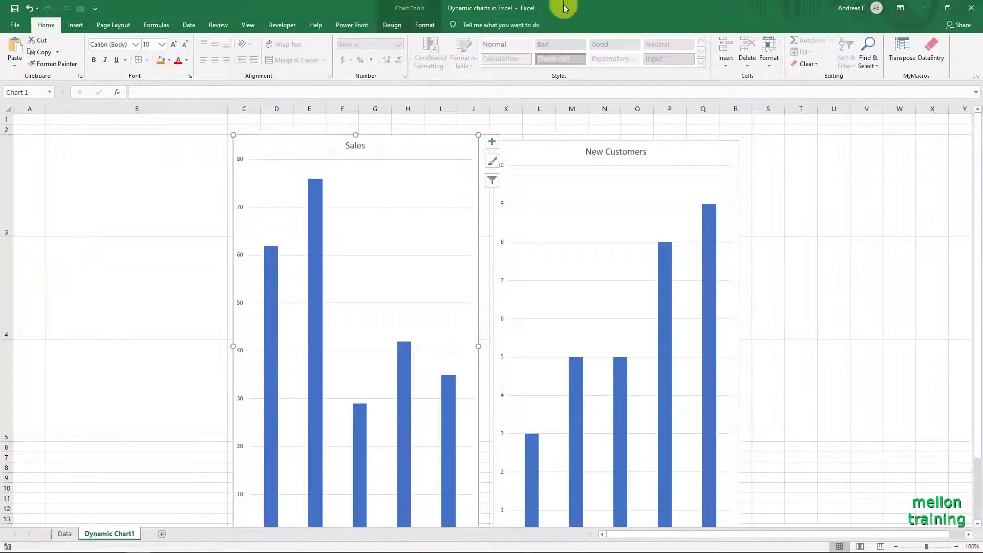
left_click(424, 25)
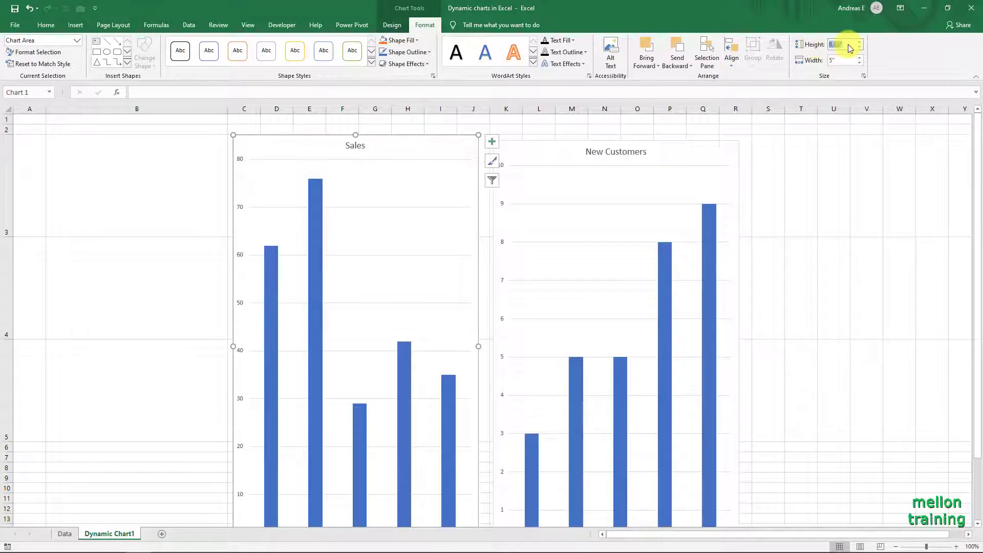
type("2")
left_click(836, 61)
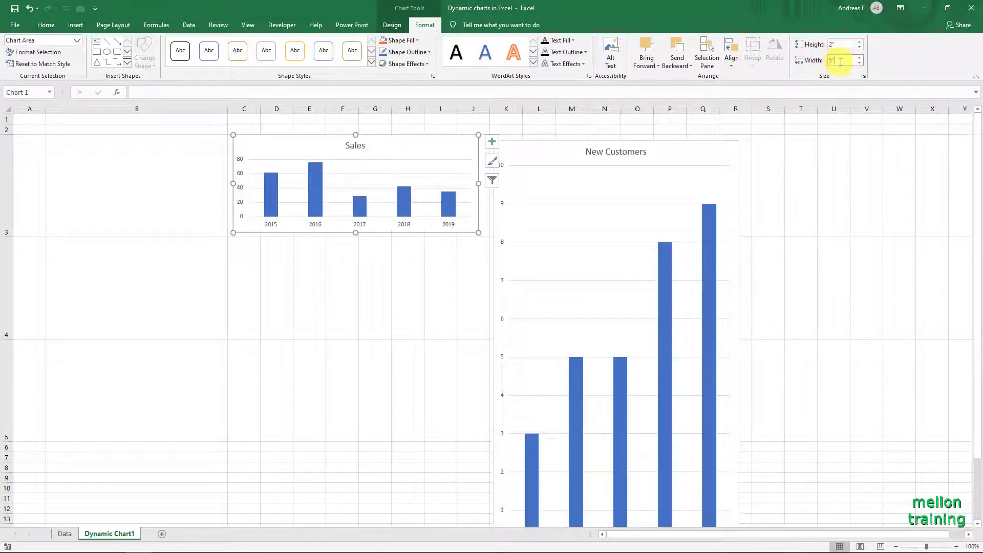
left_click_drag(840, 62, 826, 61)
type("3")
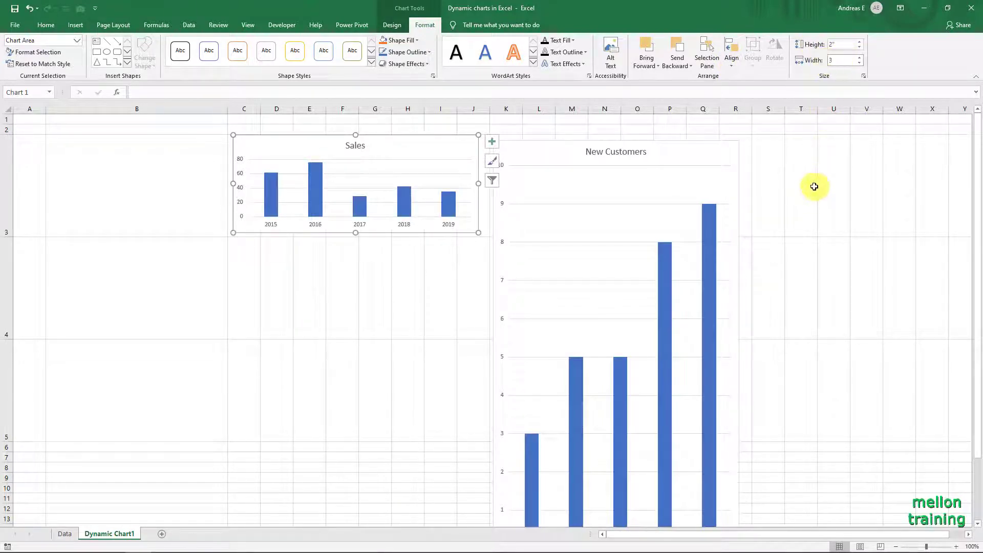
left_click(815, 190)
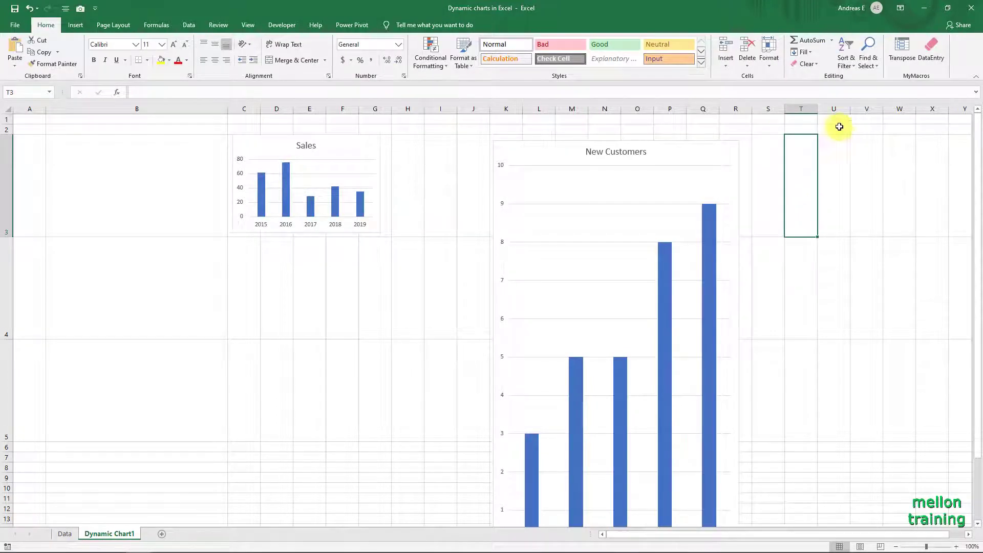
Set the New Customers chart height to 2 inches.
left_click(553, 161)
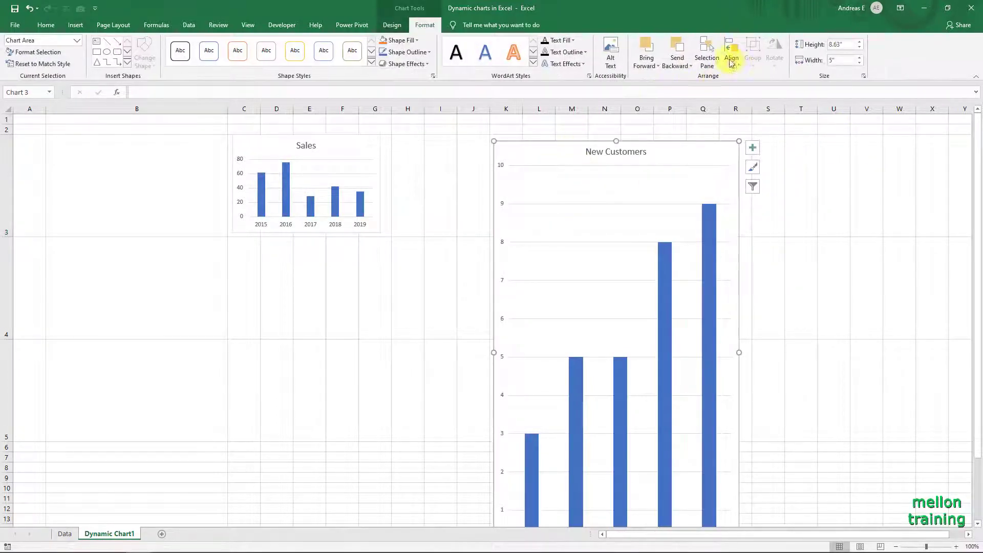
left_click(851, 44)
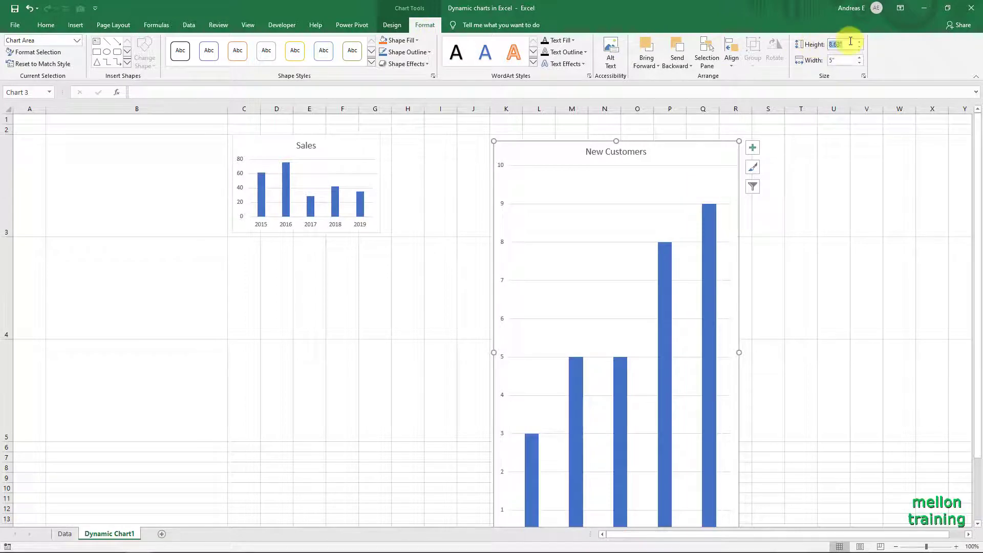
type("2")
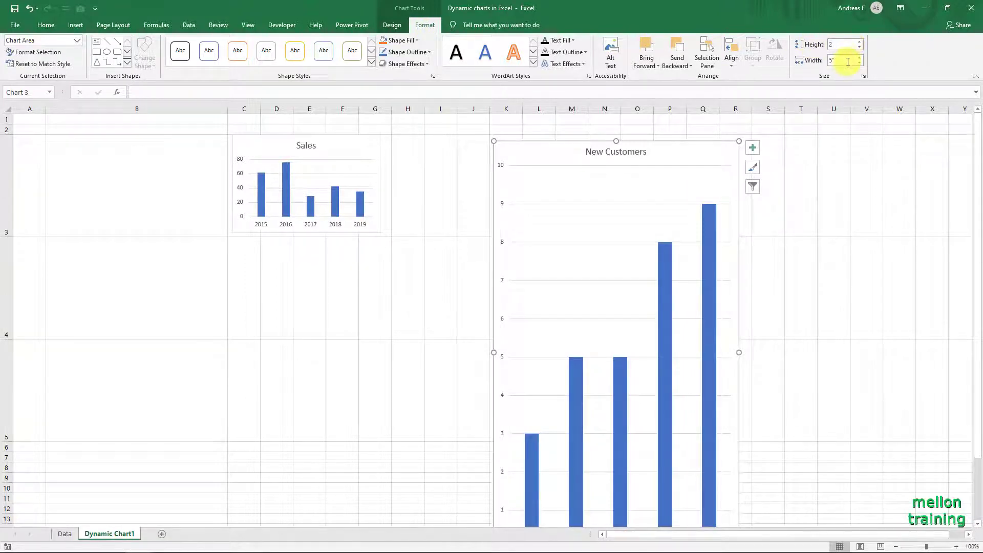
left_click(848, 60)
type("3")
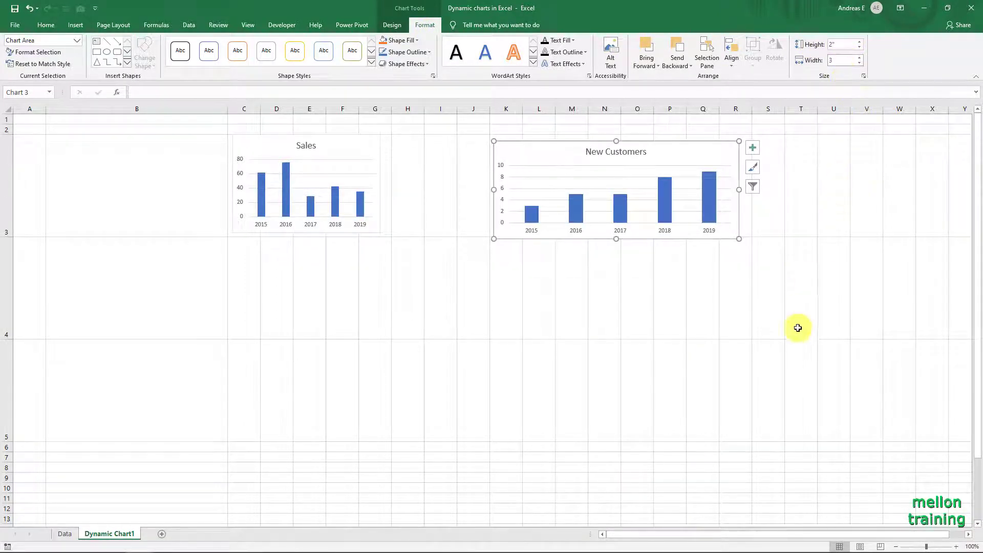
left_click(794, 346)
Resize the Profit chart to 2 inches tall by 3 inches wide.
scroll(542, 332, "down", 4)
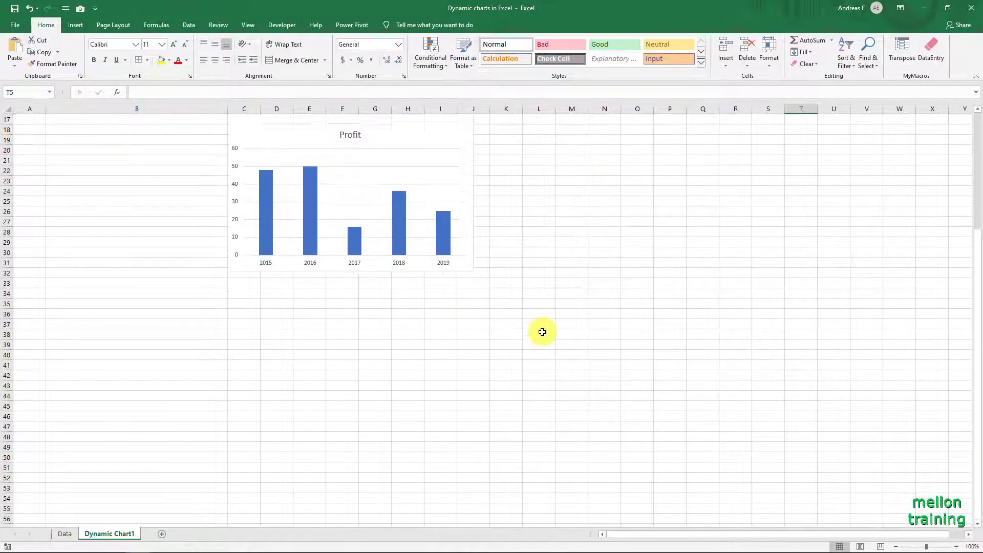
left_click(411, 178)
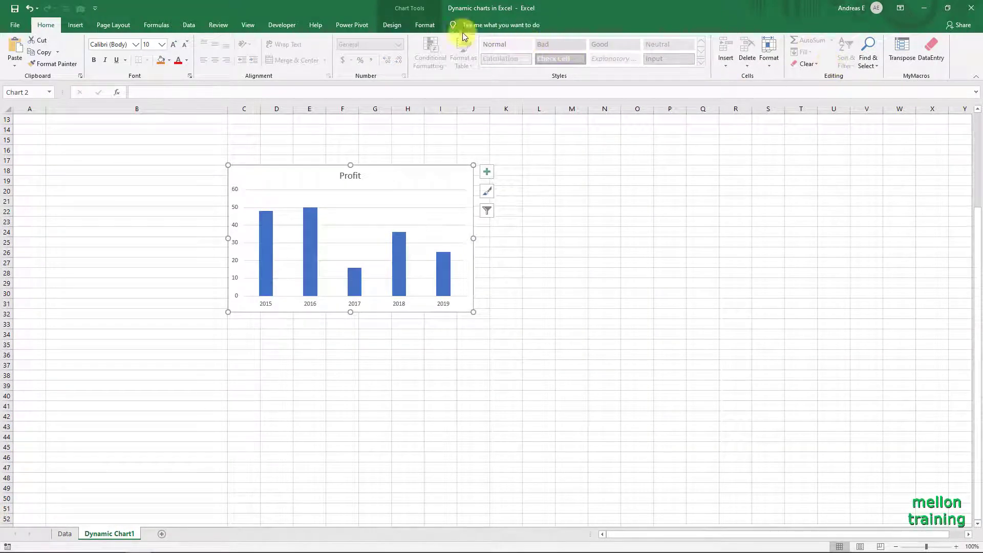
left_click(423, 25)
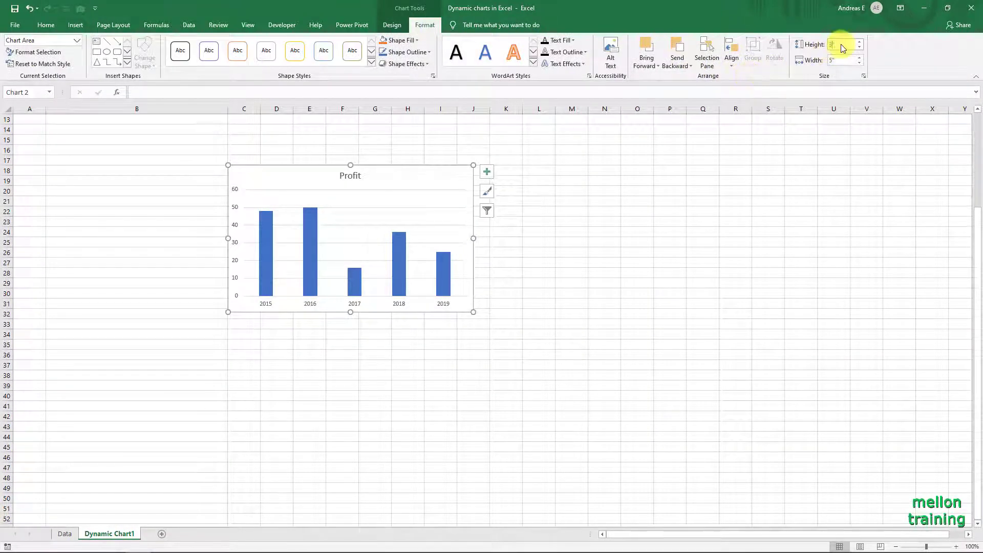
left_click(845, 61)
type("3")
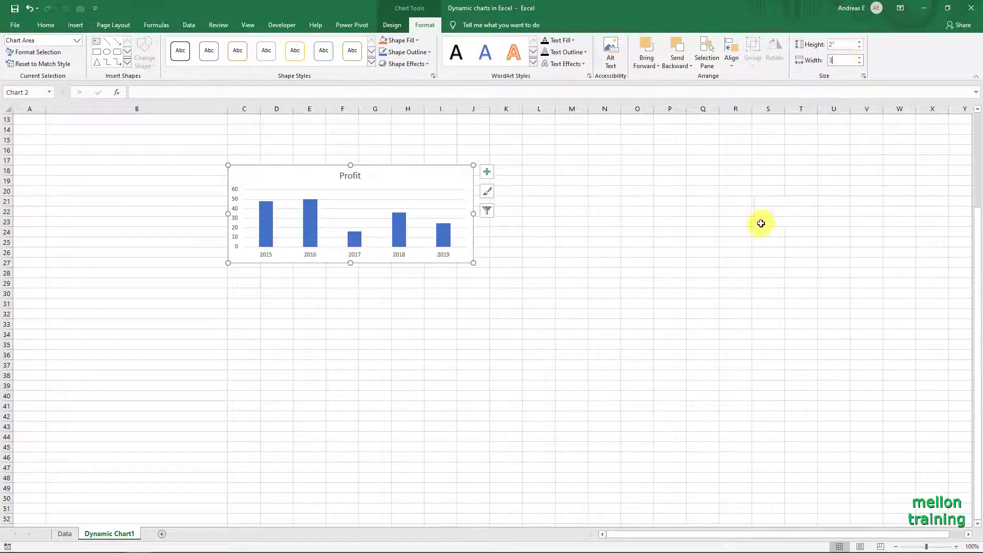
left_click(769, 221)
scroll(458, 256, "up", 9)
scroll(458, 256, "down", 8)
Stack the charts vertically: New Customers on top, Sales in the middle, Profit at the bottom.
scroll(459, 258, "up", 3)
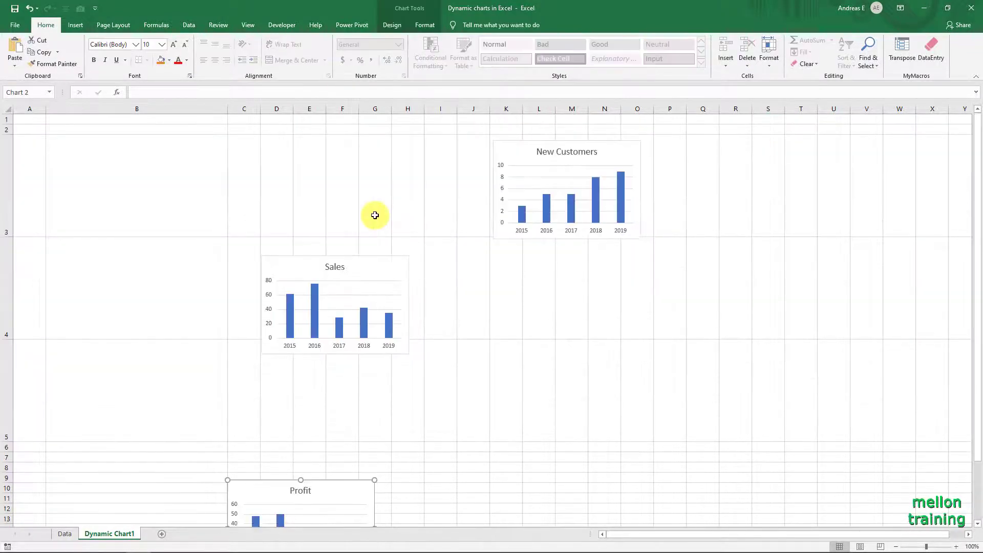
left_click_drag(373, 263, 373, 235)
left_click_drag(505, 159, 281, 143)
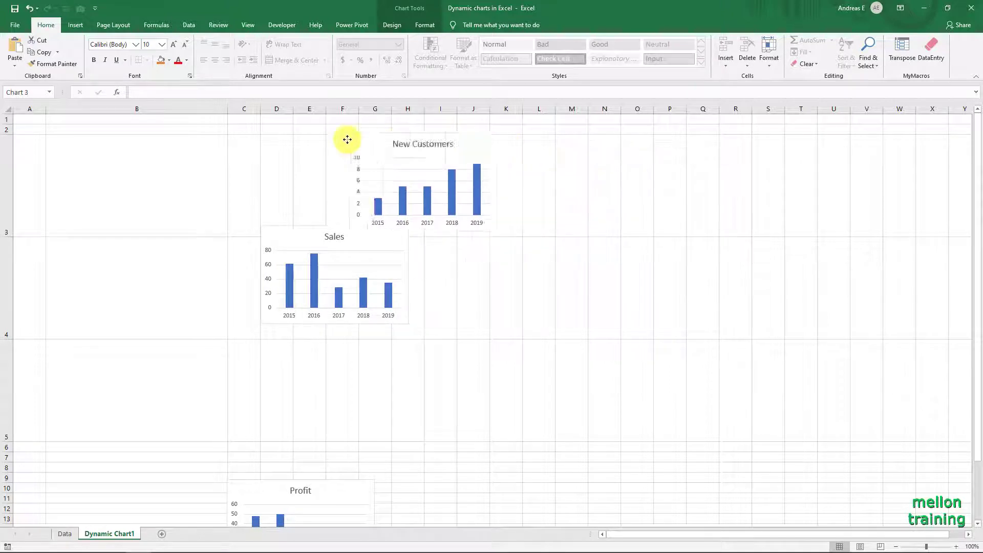
left_click_drag(347, 488, 375, 351)
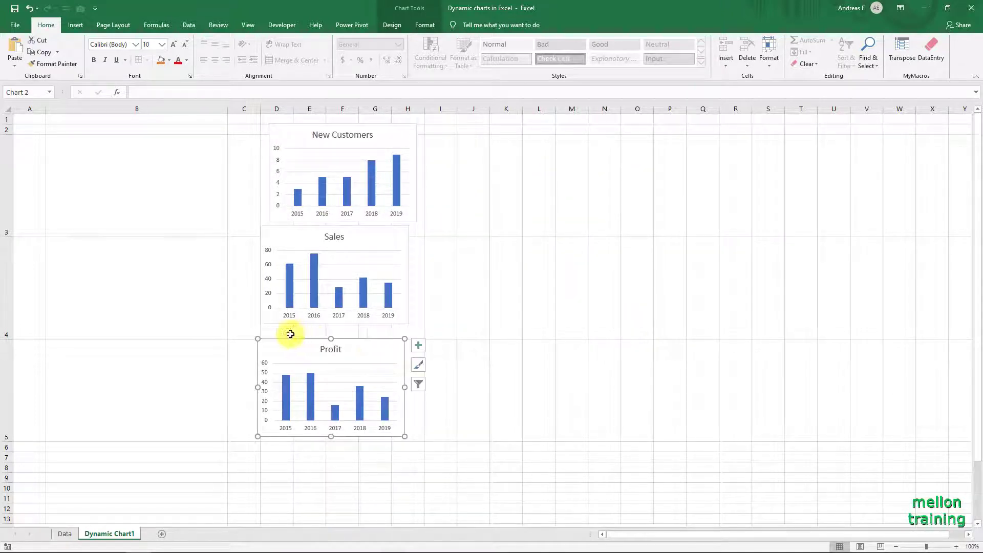
left_click(144, 206)
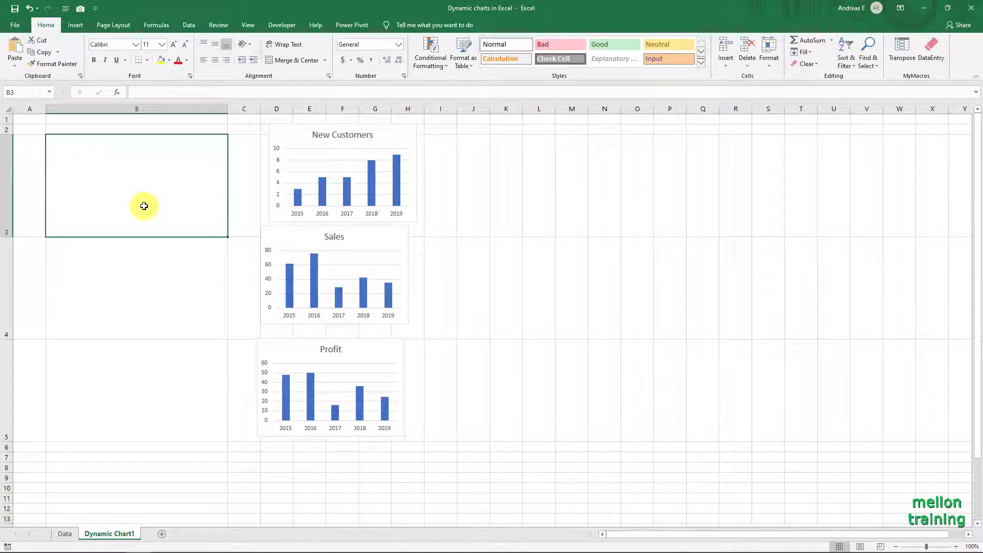
Enter Sales, Profit and New Customers in B3:B5 and center them horizontally and vertically.
type("Sales")
key("Return")
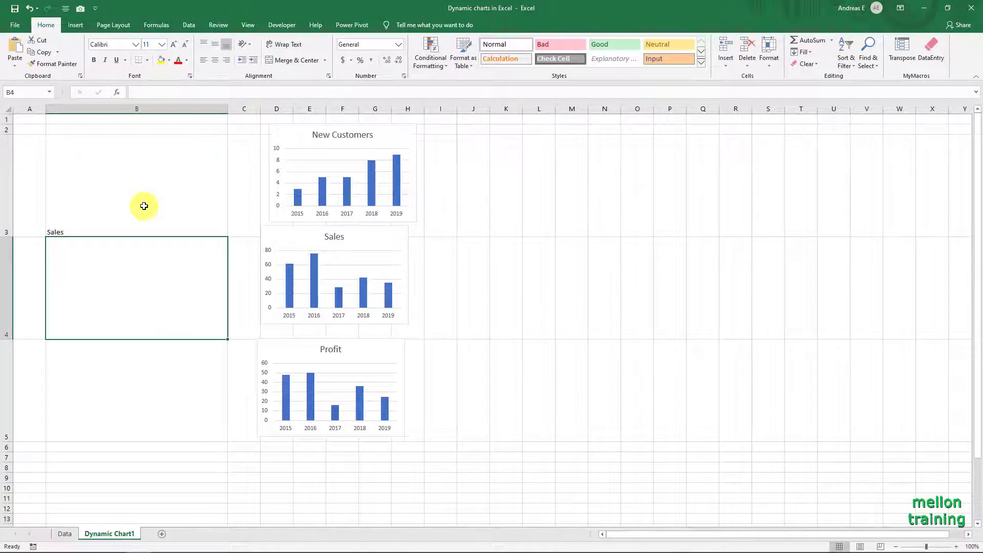
type("Profit")
key("Return")
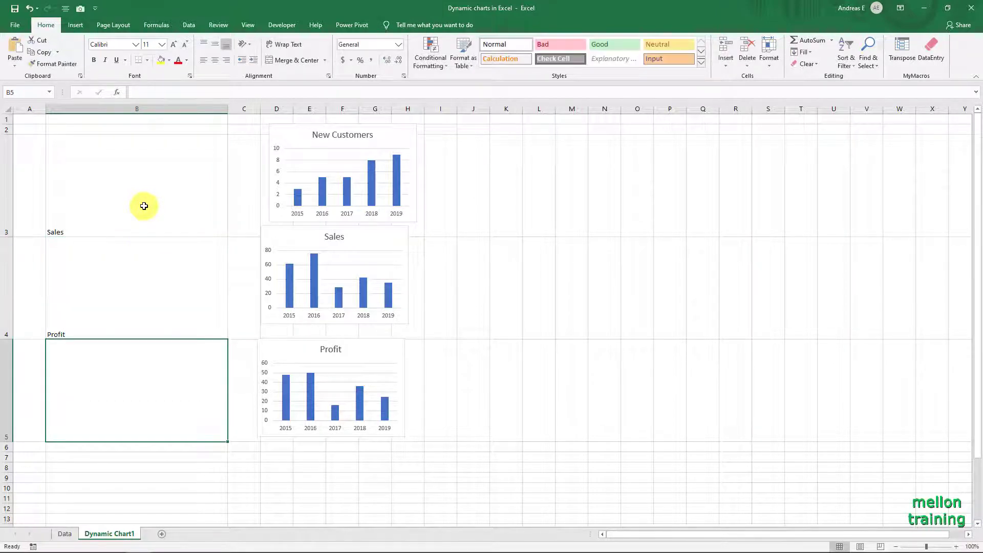
type("New Customers")
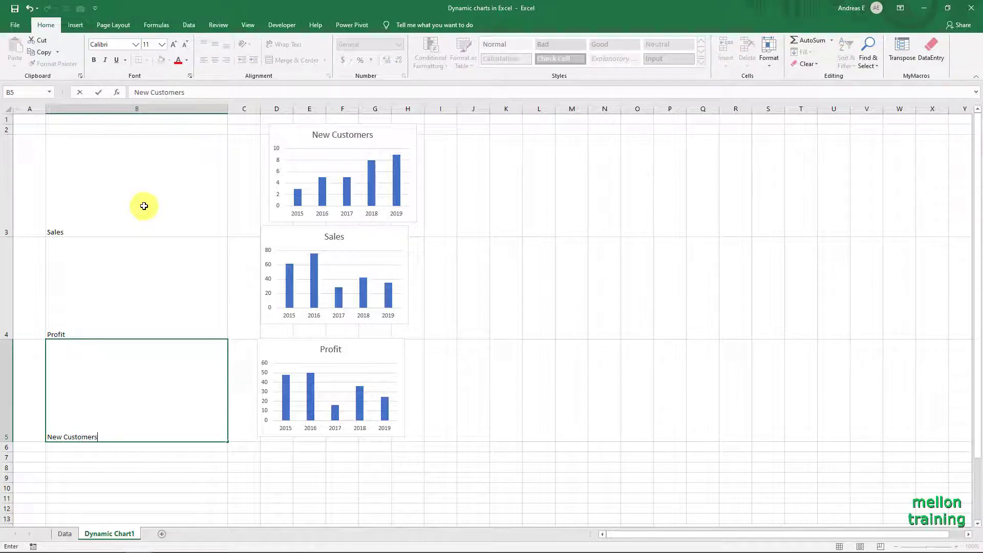
key("Return")
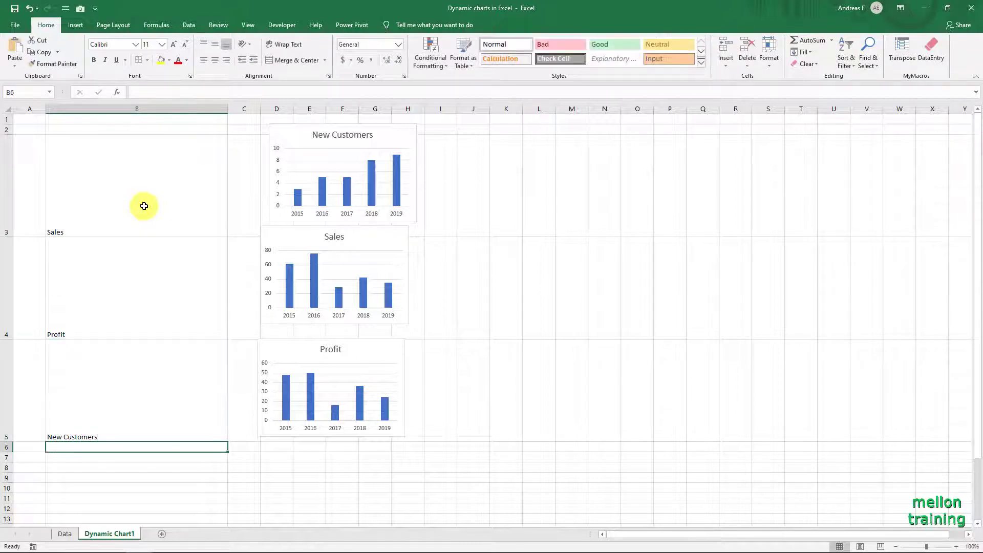
left_click_drag(143, 204, 158, 387)
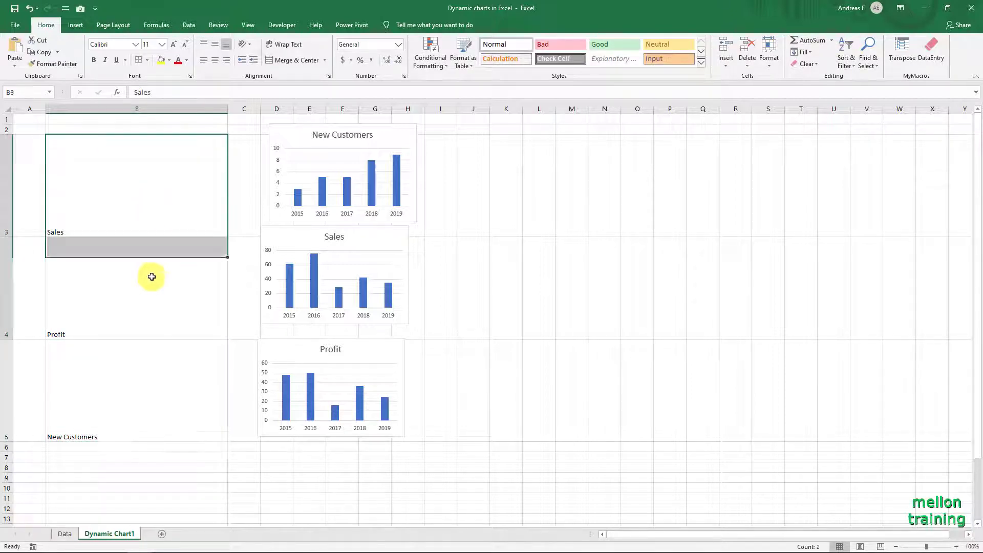
left_click(216, 60)
left_click(215, 44)
left_click(569, 243)
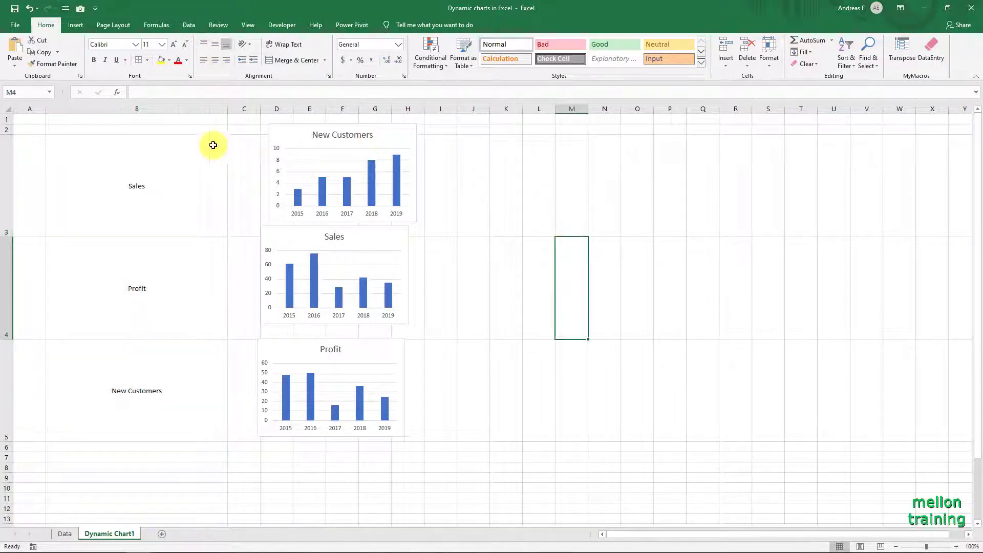
Add a 'Chart Type' header in B2, centered horizontally and vertically.
left_click(66, 130)
type("Chart Type")
key("ctrl+Return")
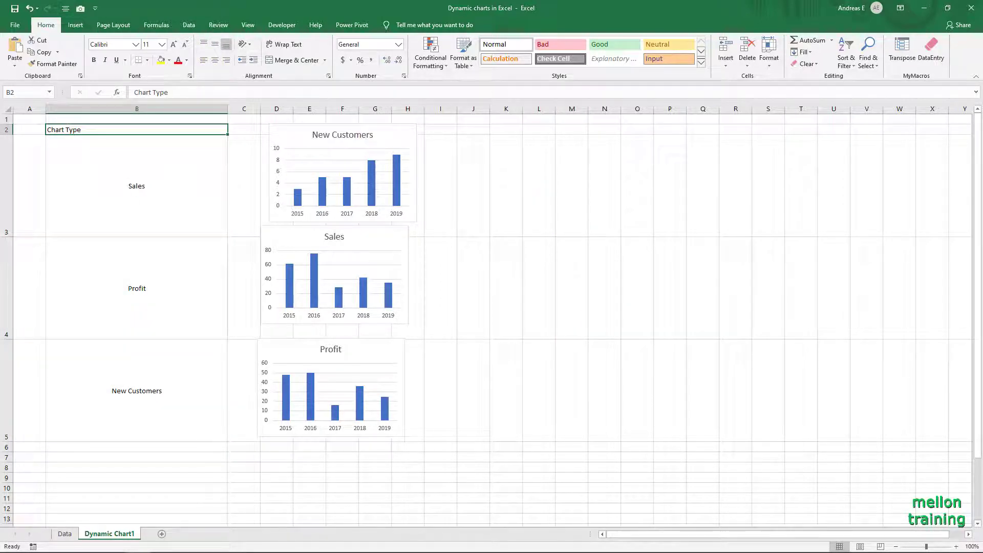
left_click(215, 60)
left_click(215, 46)
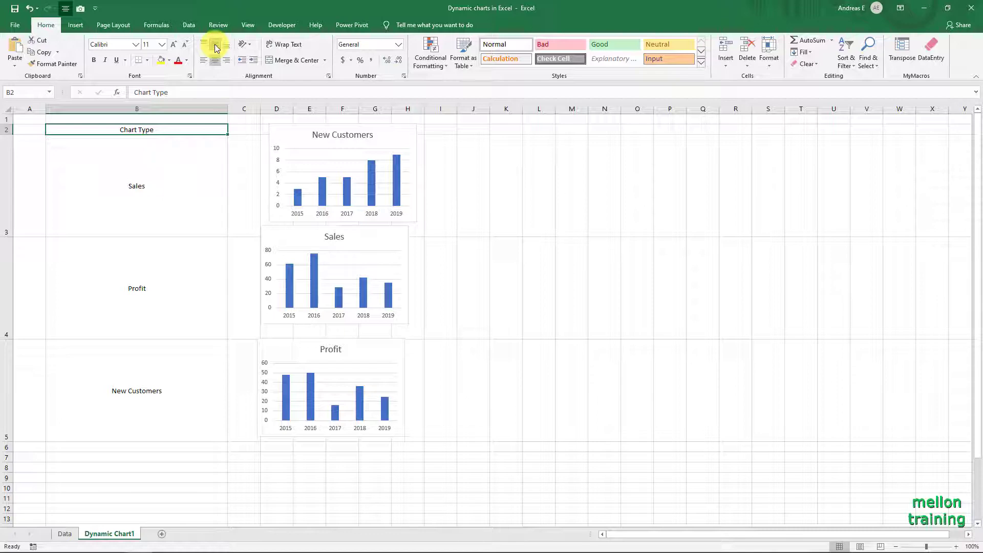
Alt-snap the Sales, Profit and New Customers charts over cells B3, B4 and B5.
left_click(301, 137)
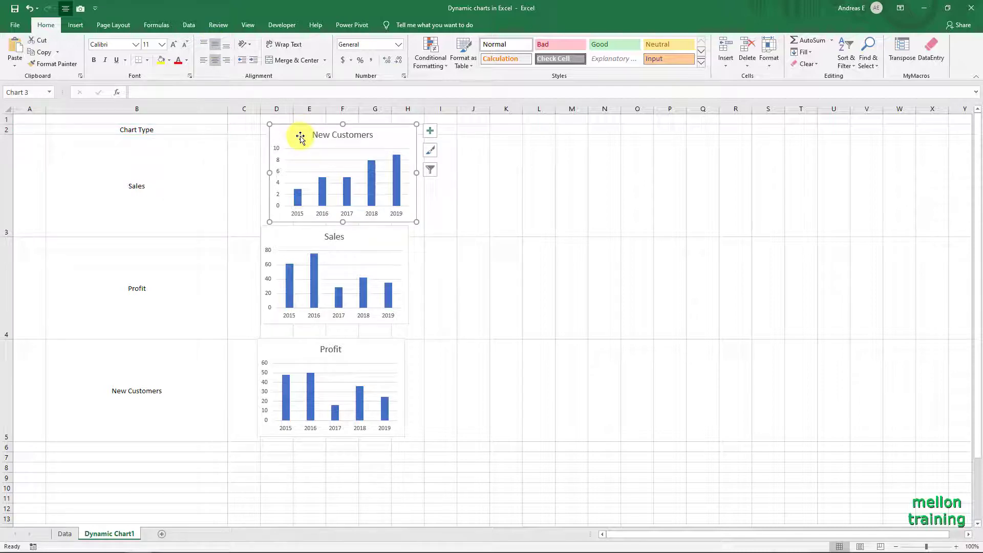
key("alt")
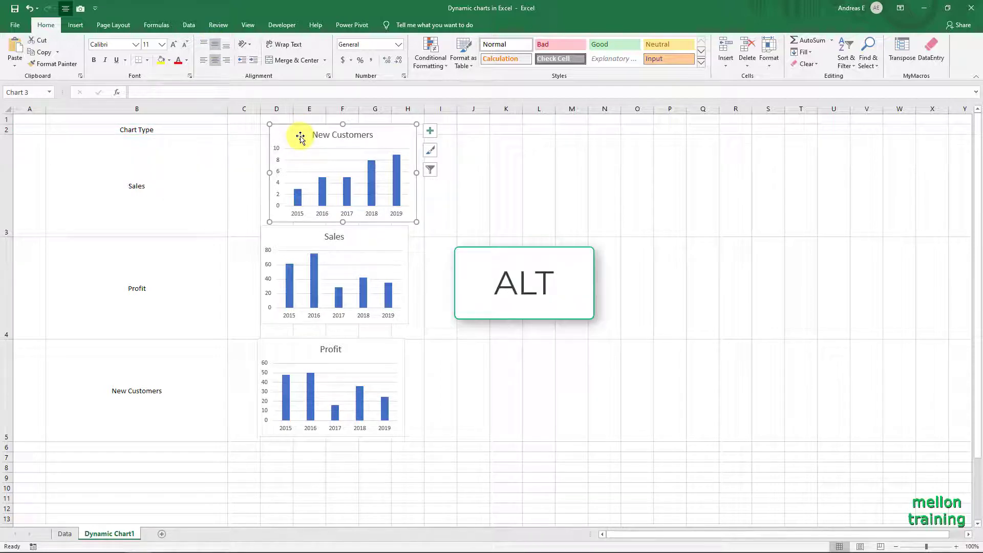
left_click_drag(300, 137, 82, 154)
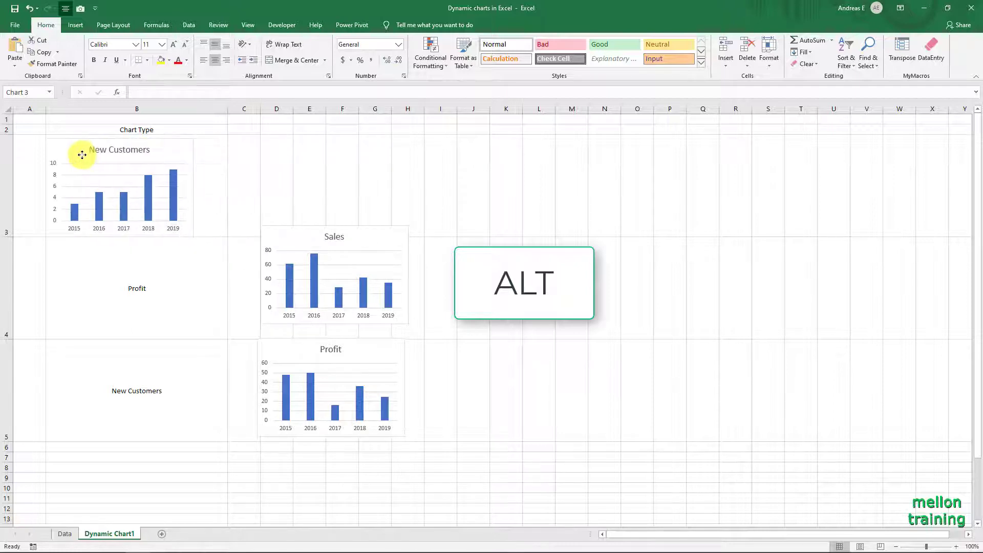
left_click_drag(287, 235, 81, 248)
mouse_move(279, 350)
left_mouse_down()
mouse_move(82, 349)
mouse_move(261, 276)
mouse_move(332, 186)
left_mouse_up()
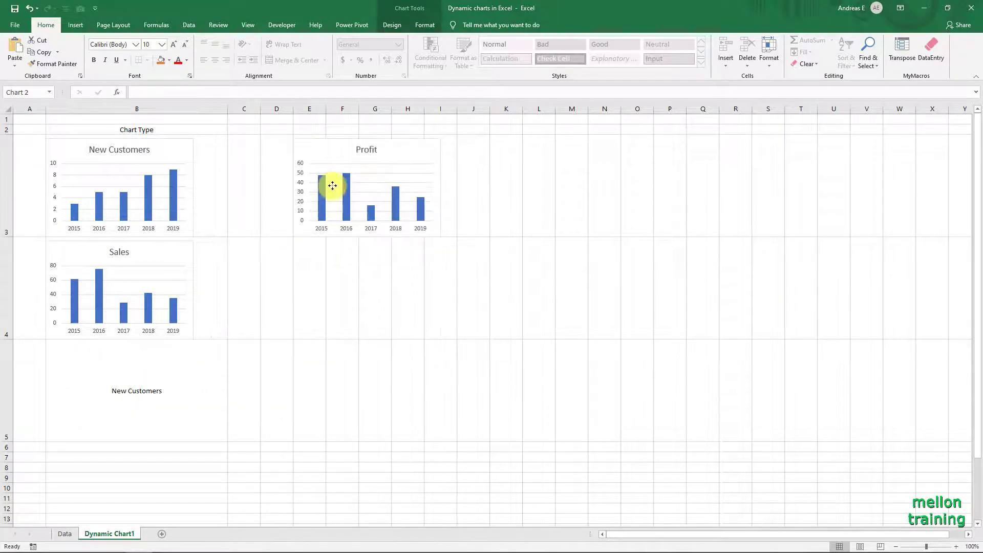
mouse_move(162, 154)
left_mouse_down()
mouse_move(388, 280)
mouse_move(407, 269)
left_mouse_up()
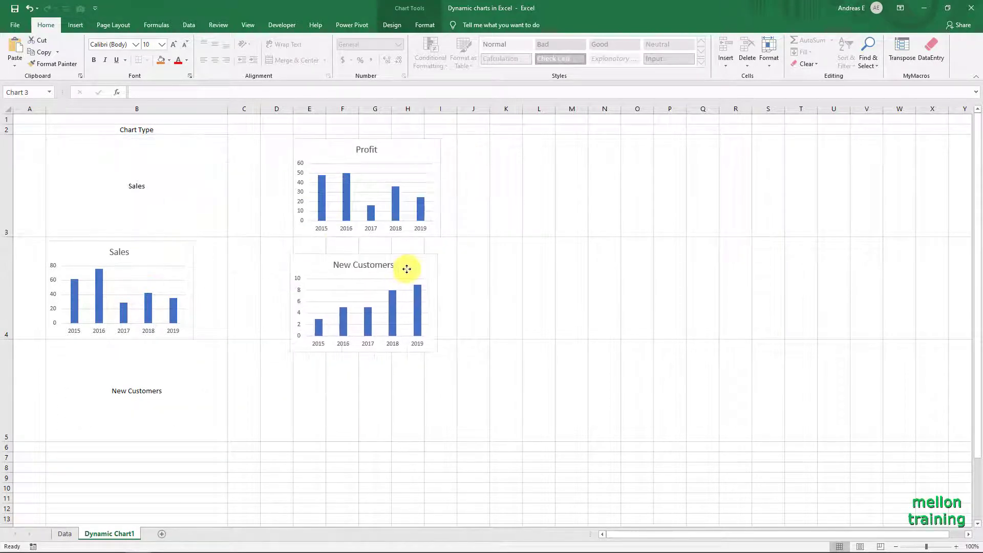
mouse_move(176, 264)
left_mouse_down()
mouse_move(403, 381)
mouse_move(285, 323)
mouse_move(199, 151)
mouse_move(162, 152)
left_mouse_up()
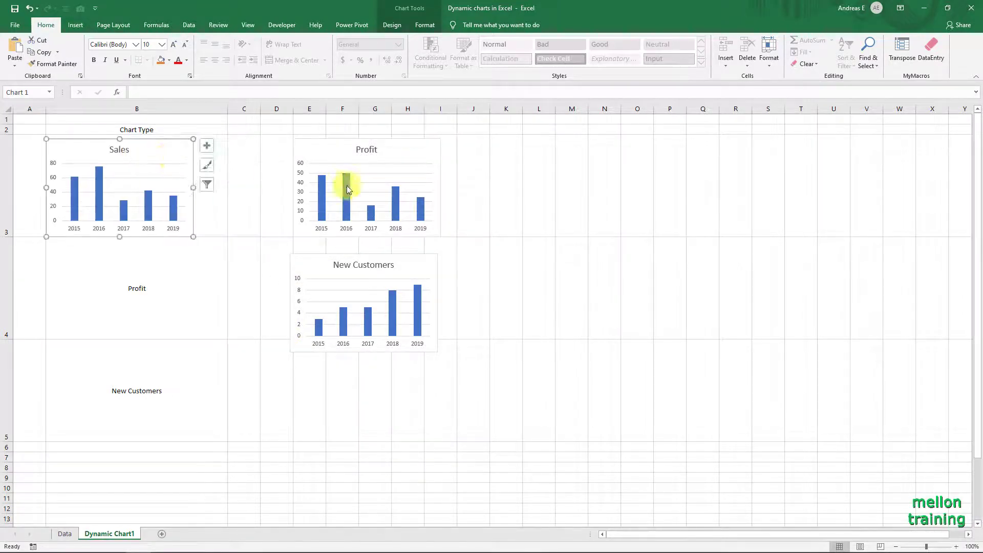
mouse_move(340, 149)
left_mouse_down()
mouse_move(333, 186)
mouse_move(92, 248)
mouse_move(117, 254)
left_mouse_up()
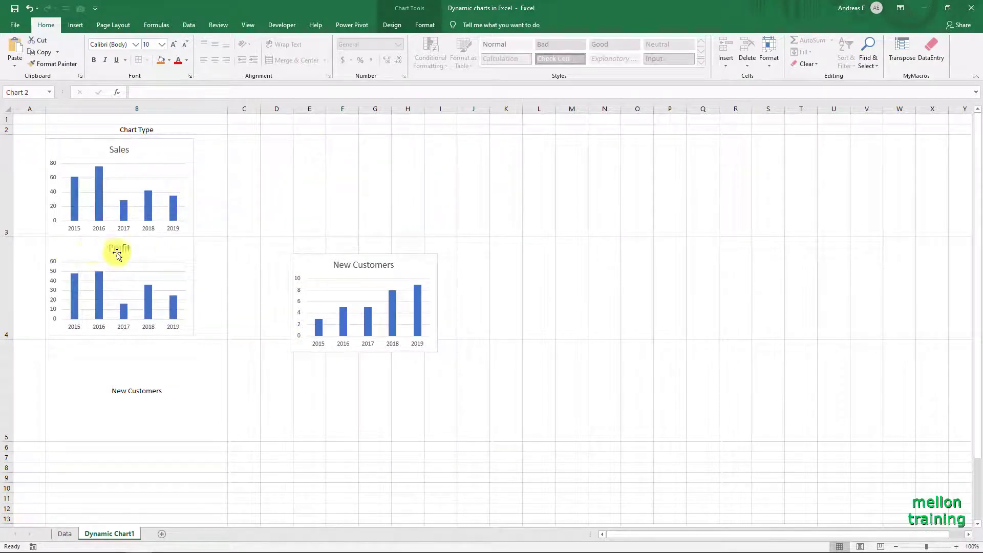
mouse_move(321, 270)
left_mouse_down()
mouse_move(160, 347)
mouse_move(77, 356)
left_mouse_up()
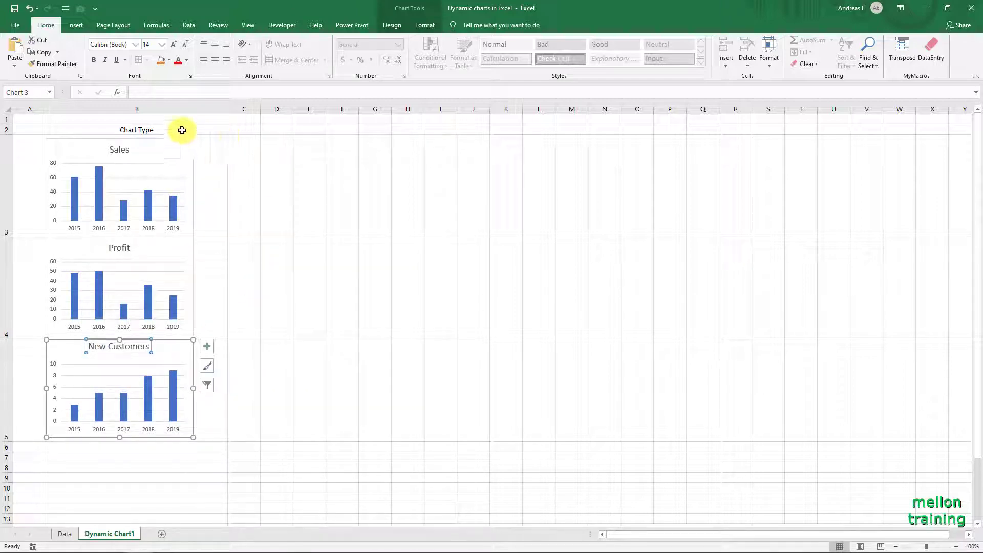
left_click(182, 130)
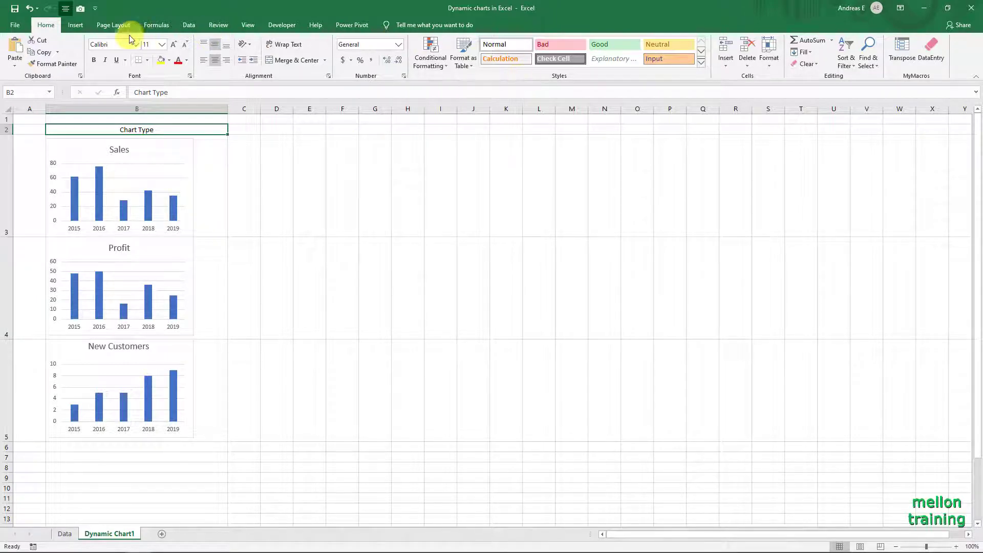
Turn on Sort & Filter > Filter for the Chart Type header in B2.
left_click(846, 59)
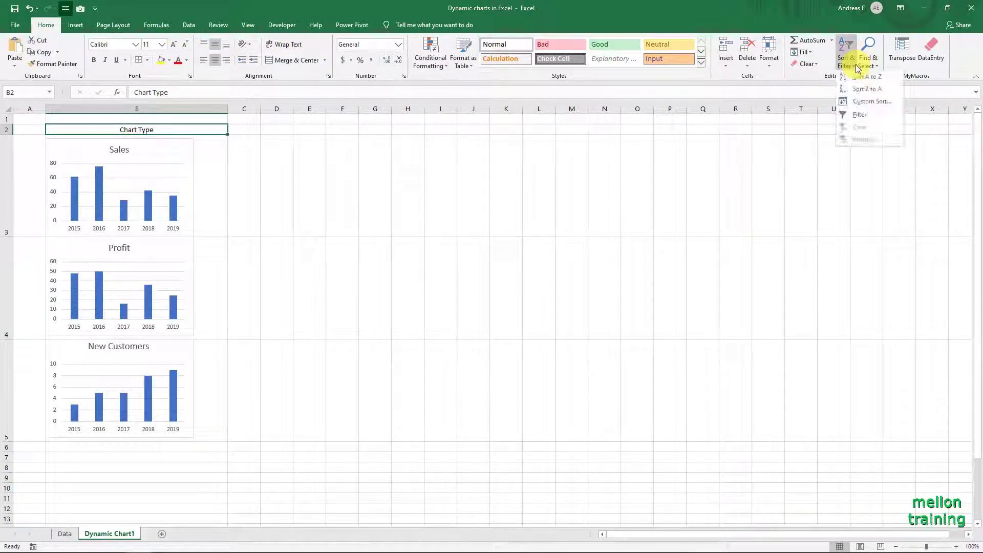
left_click(853, 124)
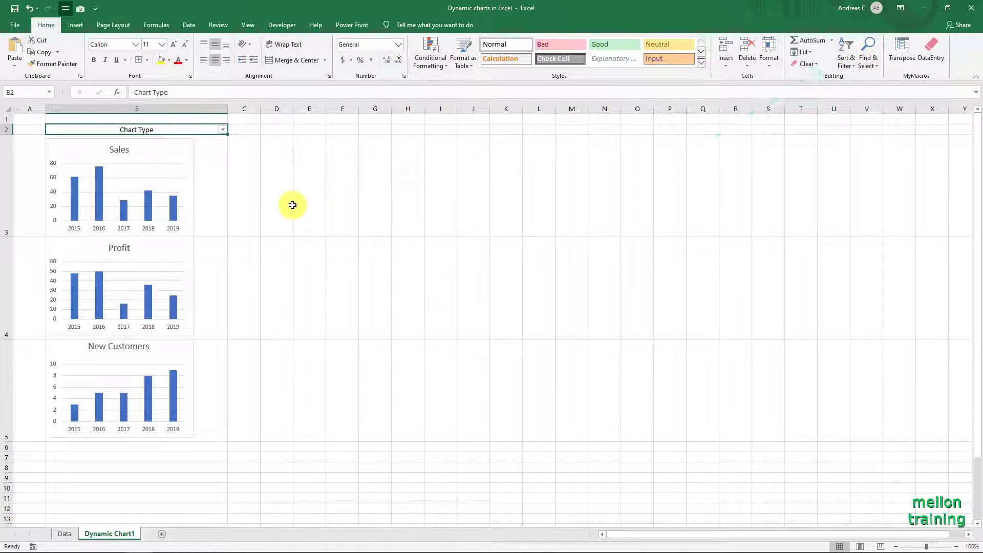
Filter the Chart Type column to show only the Sales row.
left_click(223, 130)
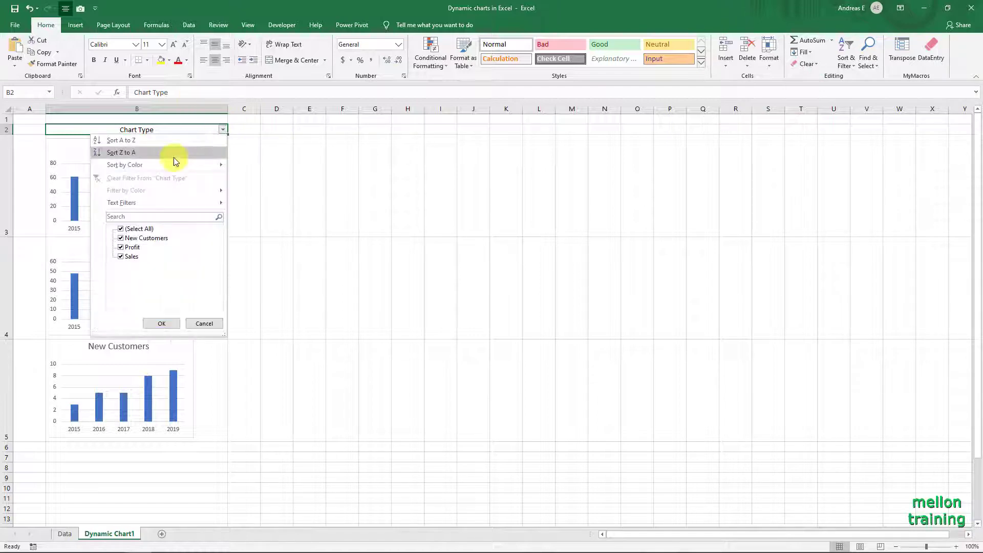
left_click(121, 228)
left_click(121, 256)
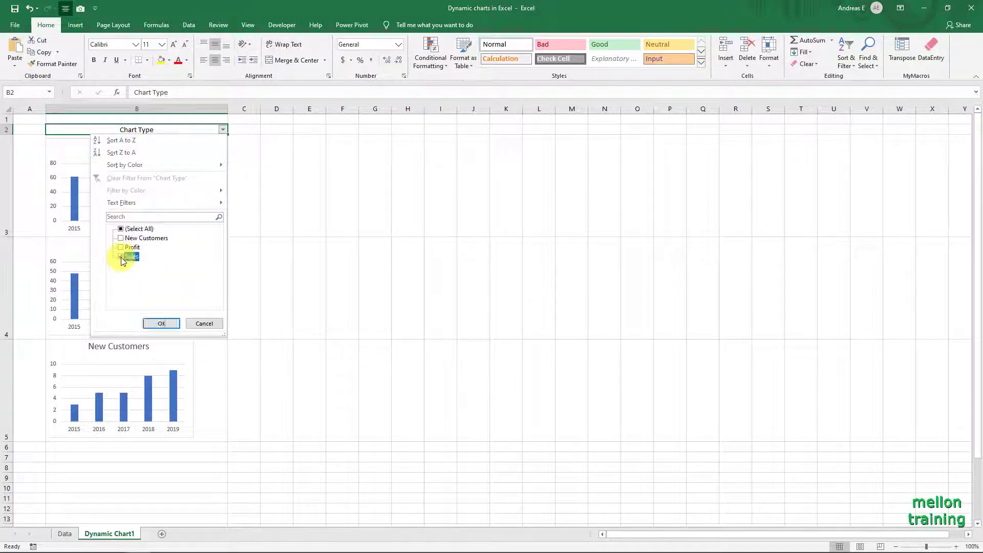
left_click(161, 324)
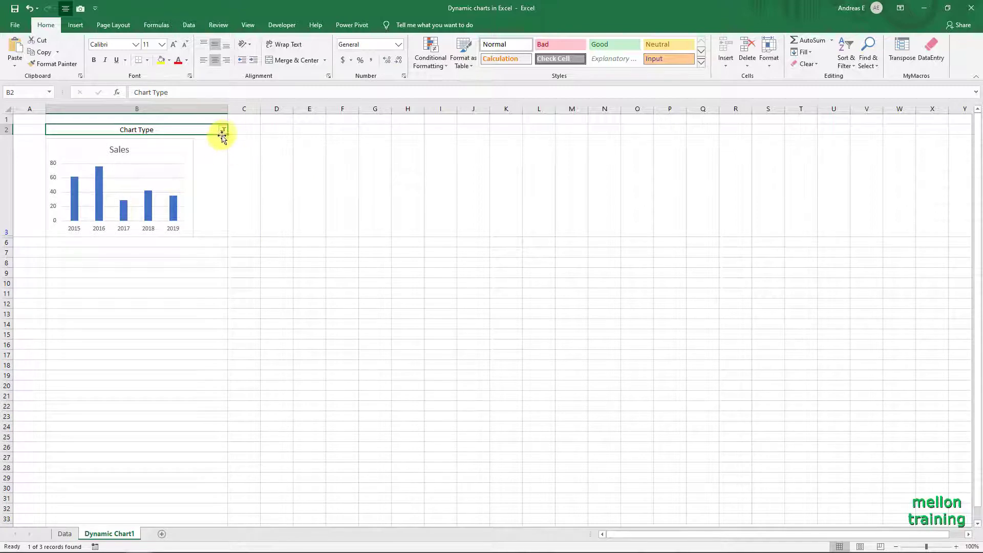
Switch the Chart Type filter to show only Profit, then reapply the filter.
mouse_move(223, 131)
left_click(223, 129)
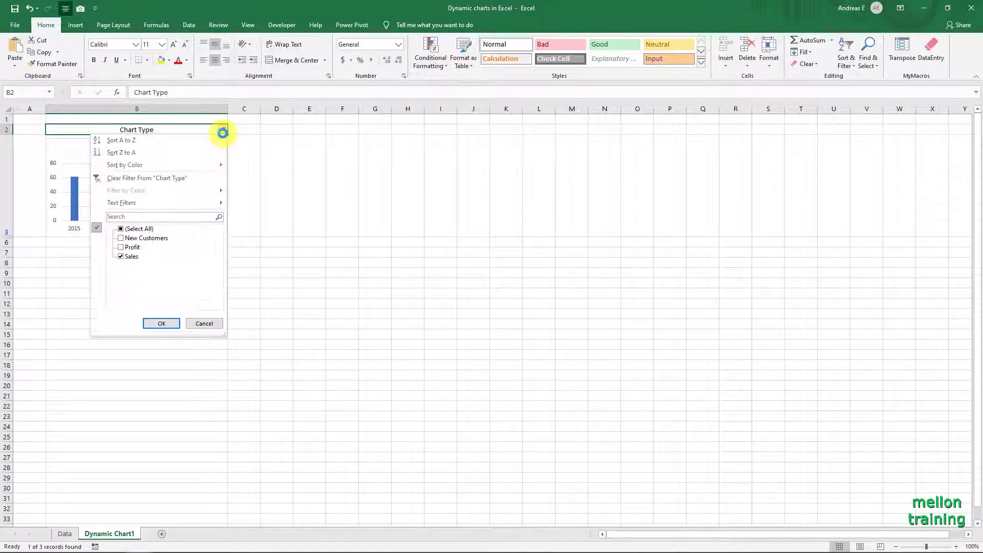
left_click(122, 247)
left_click(121, 257)
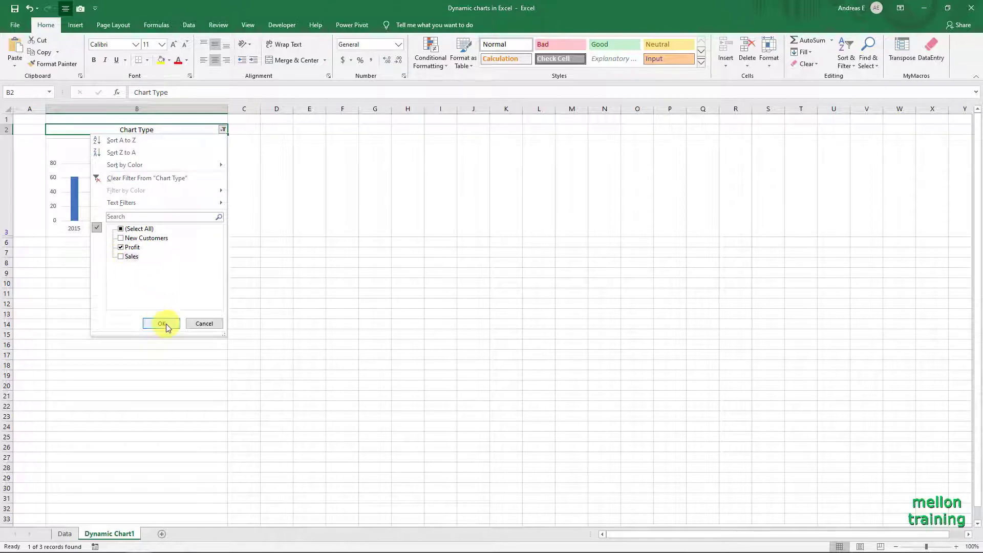
left_click(161, 323)
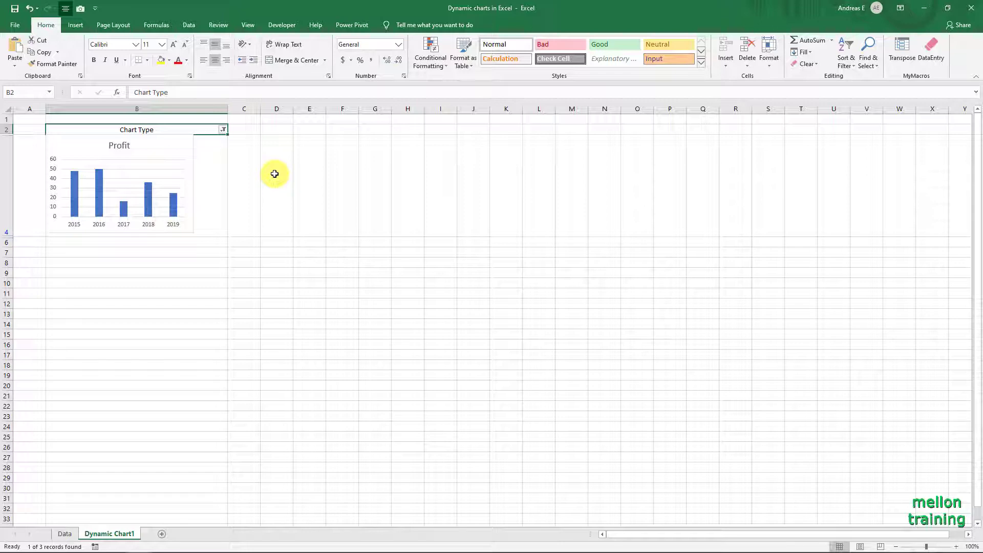
key("ctrl+alt+l")
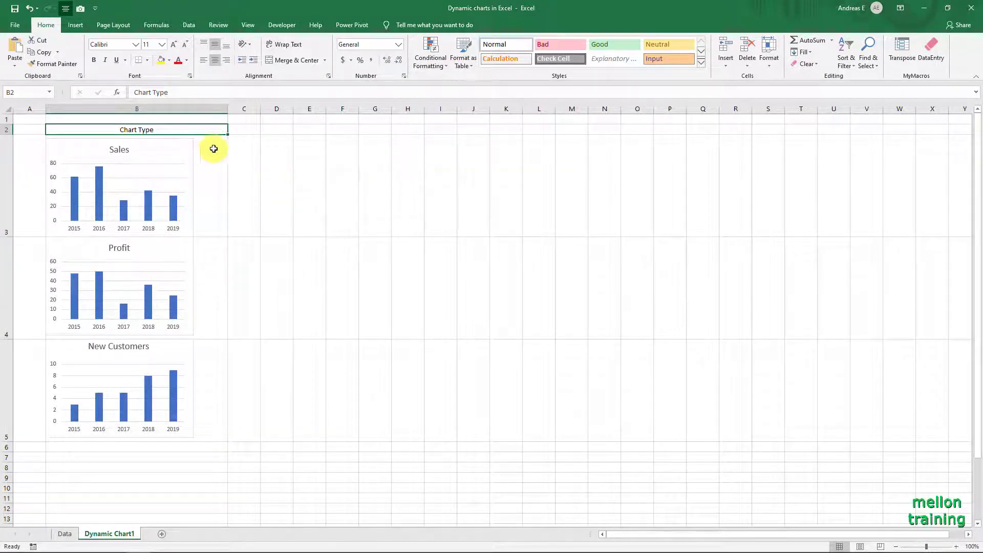
Narrow column B to the charts' width and fit row 3 to the Sales chart.
left_click(235, 150)
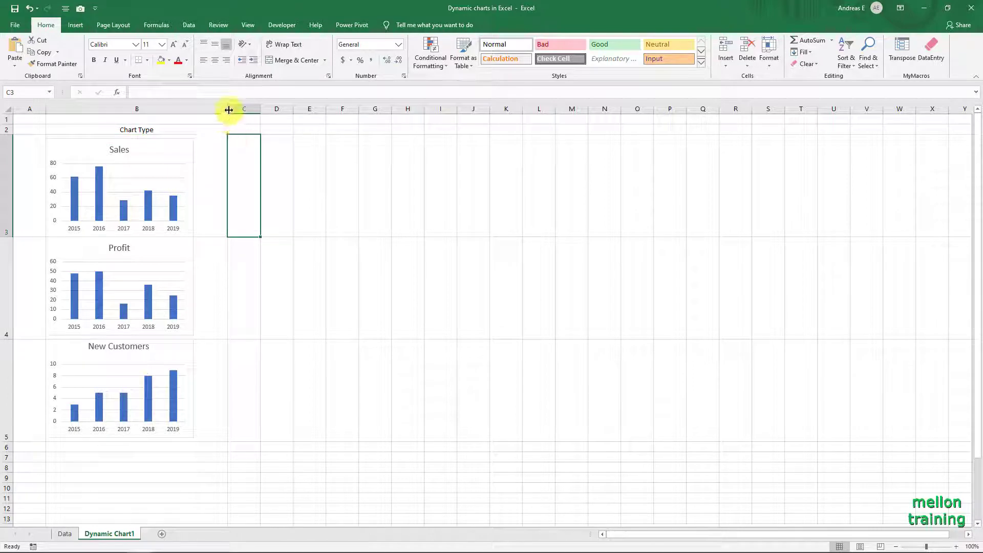
left_click_drag(228, 108, 194, 113)
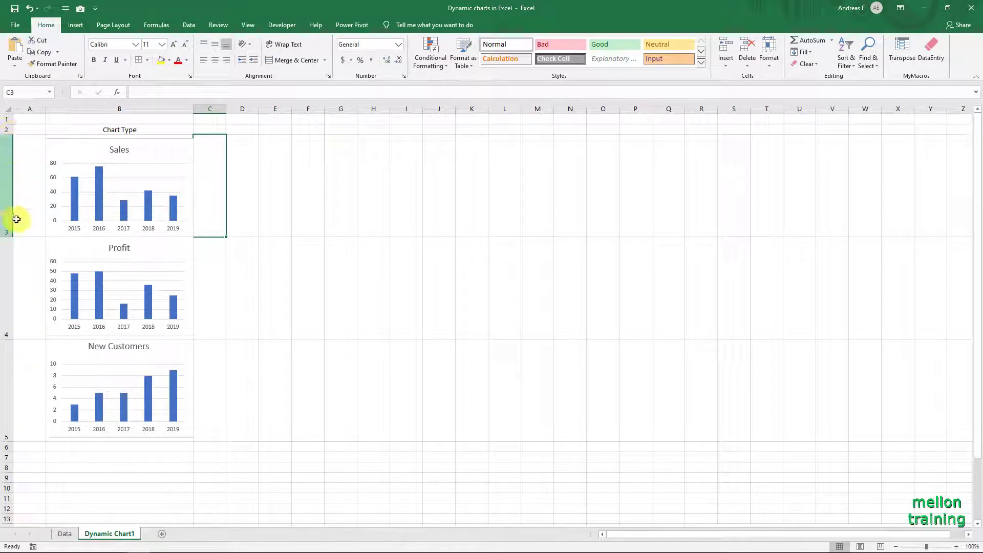
left_click_drag(2, 236, 8, 232)
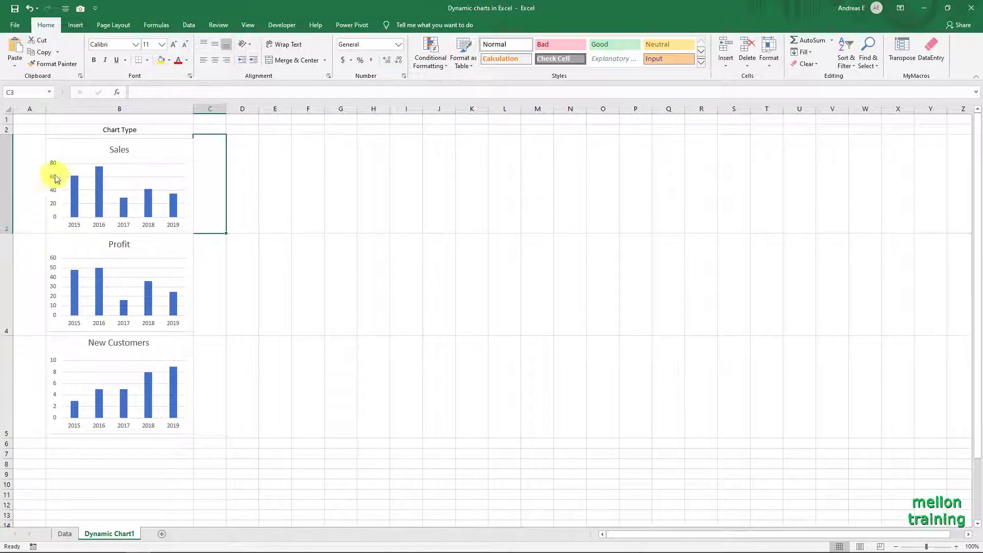
left_click(69, 147)
left_click_drag(68, 146, 69, 145)
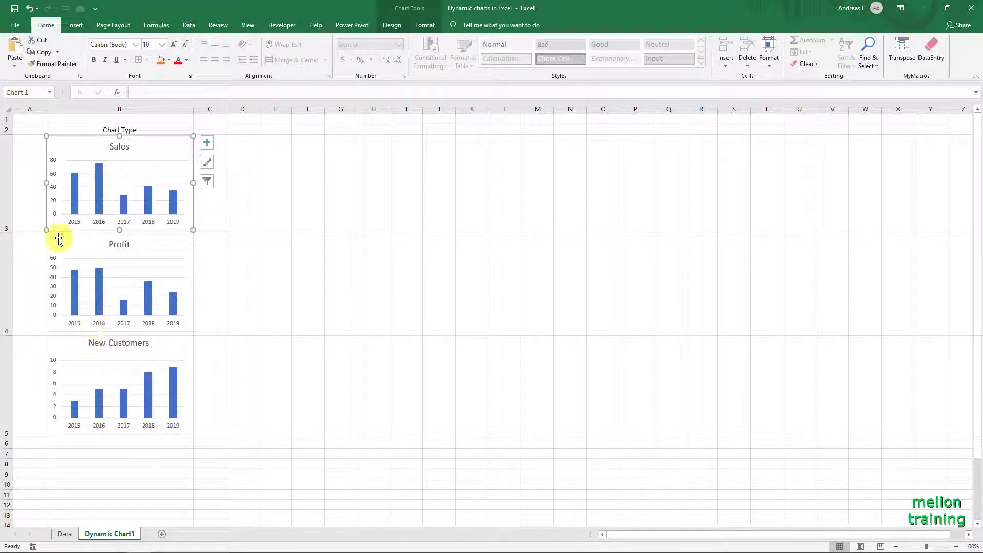
left_click_drag(9, 232, 8, 231)
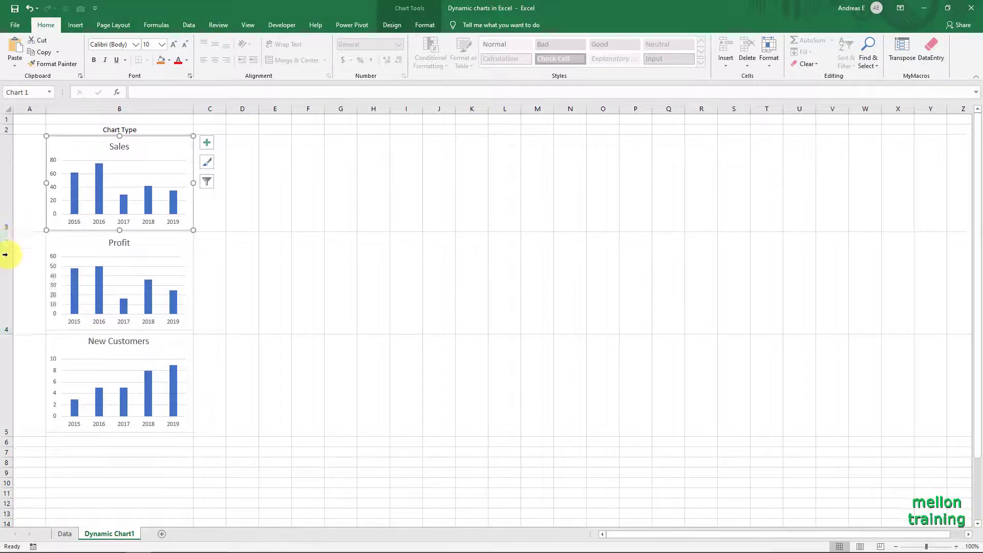
Fit rows 4 and 5 to the Profit and New Customers chart heights.
left_click_drag(9, 336, 8, 330)
left_click_drag(7, 432, 7, 430)
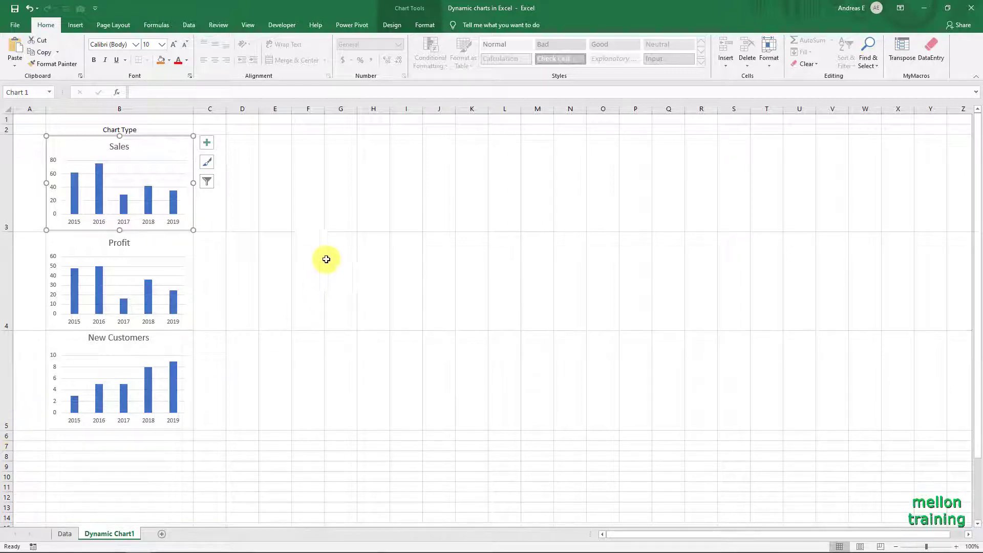
left_click(247, 162)
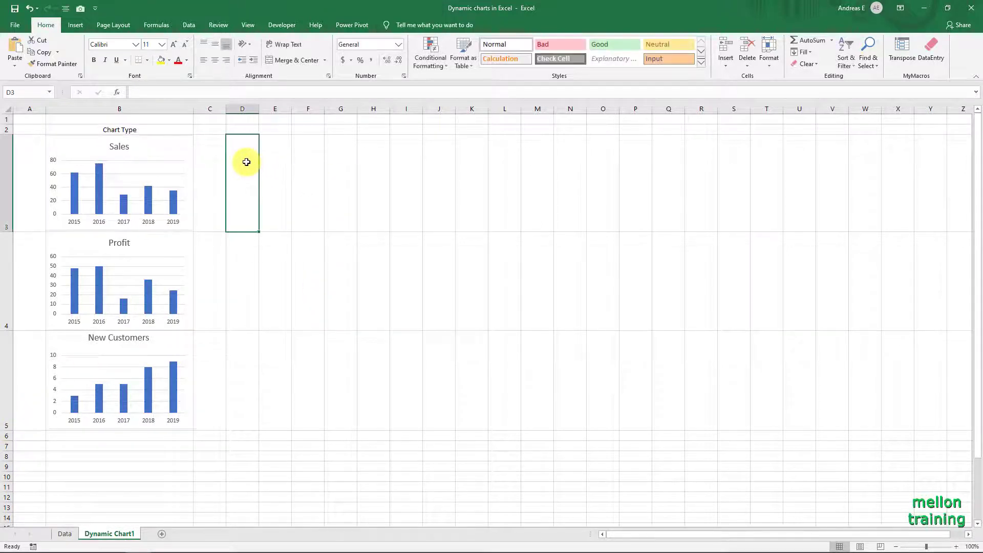
Add a new sheet named 'Dynamic Chart2' and select its cell B1.
left_click(162, 534)
double_click(163, 536)
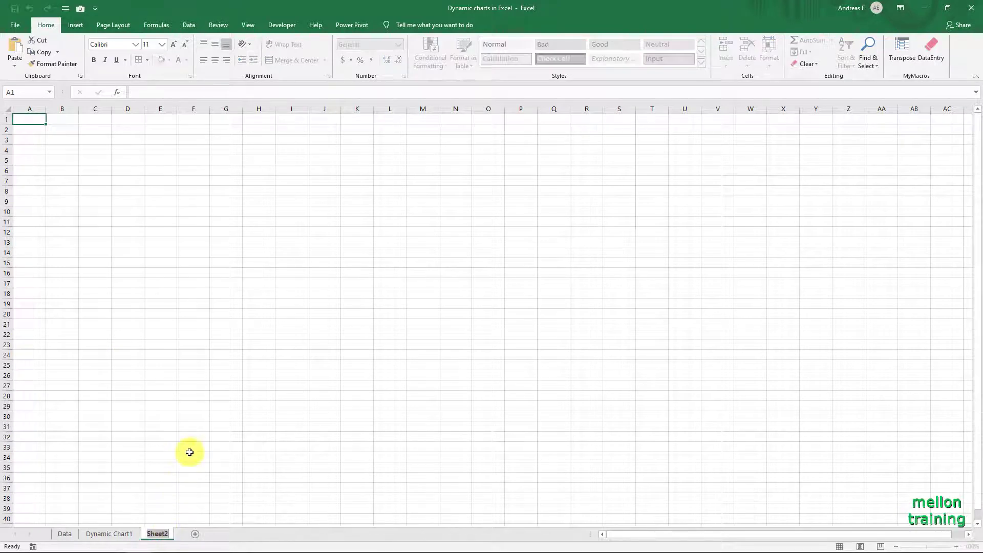
type("Dynamic Chart")
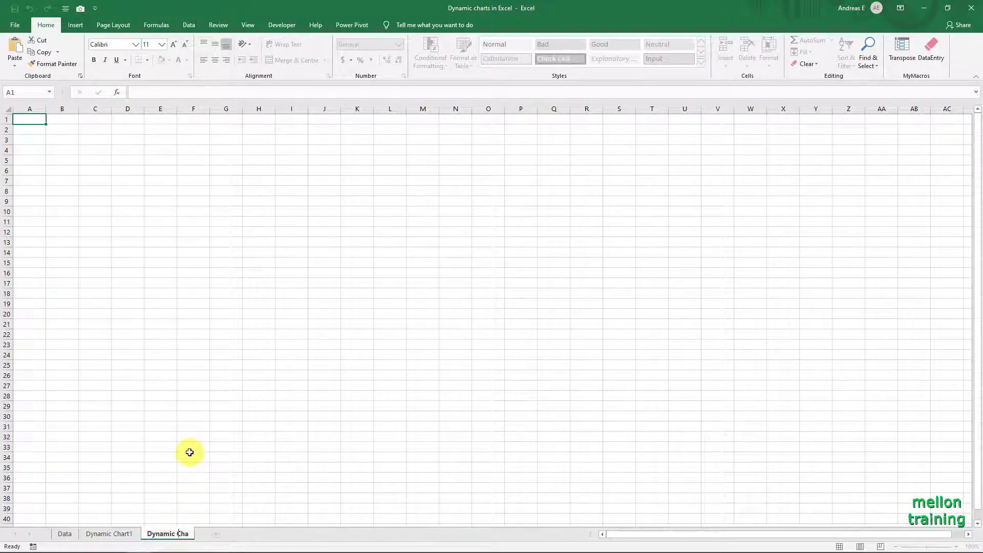
type("2")
key("Return")
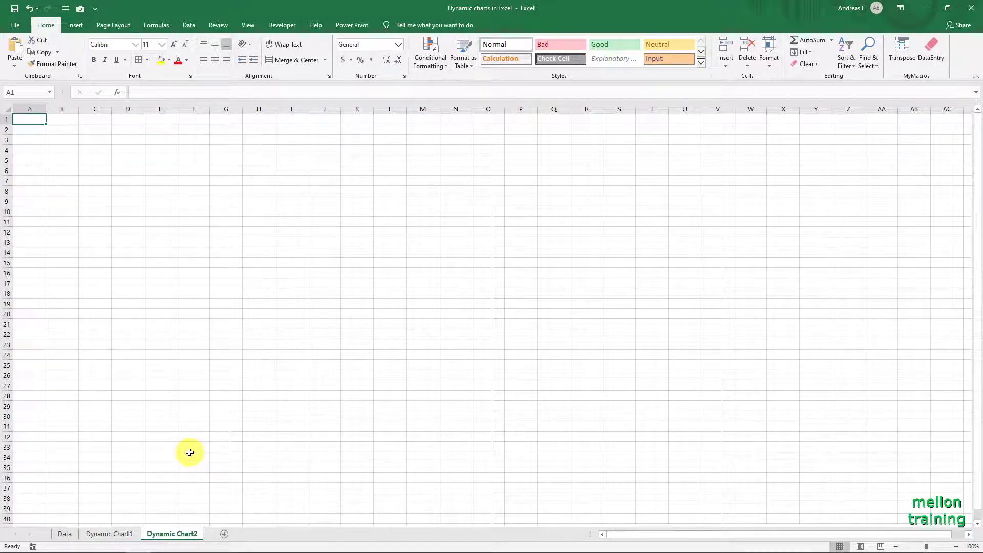
left_click(70, 122)
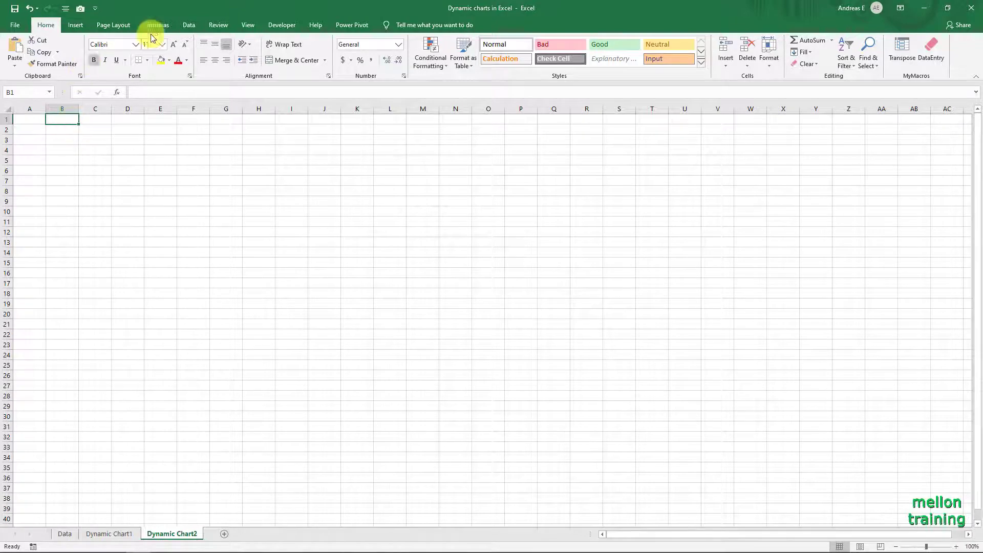
left_click(189, 24)
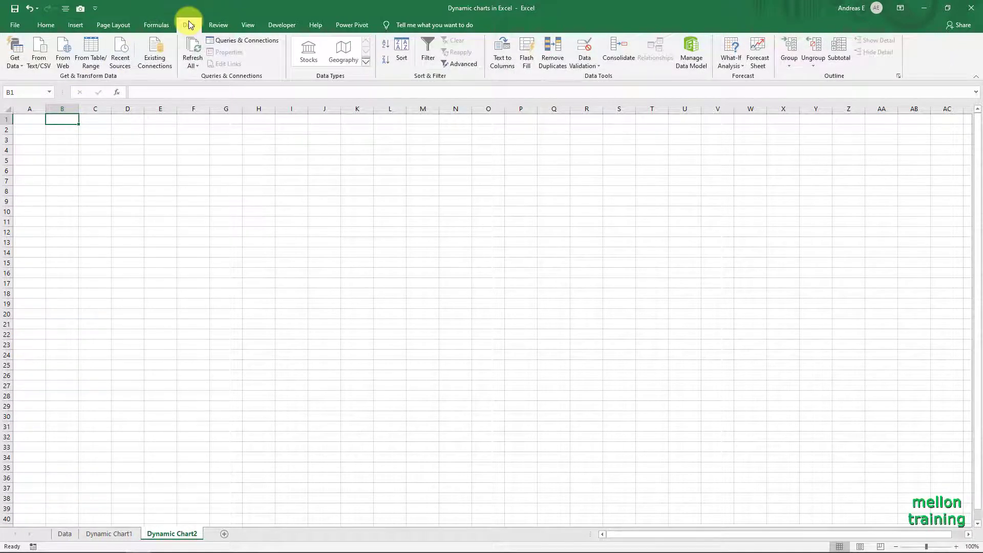
Give B1 a List data validation sourced from the Data sheet headers C2:E2.
left_click(595, 67)
left_click(591, 81)
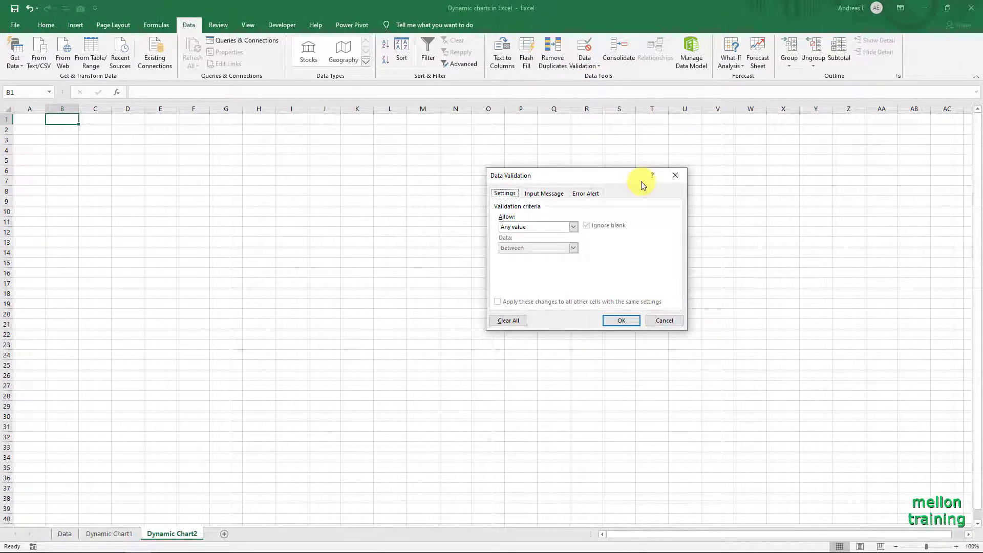
left_click(573, 227)
left_click(522, 257)
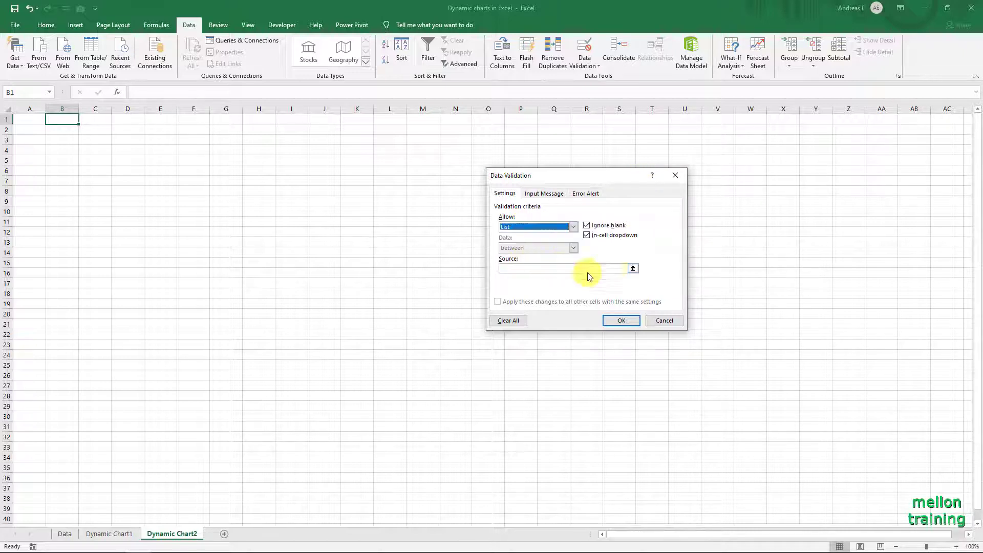
left_click(633, 267)
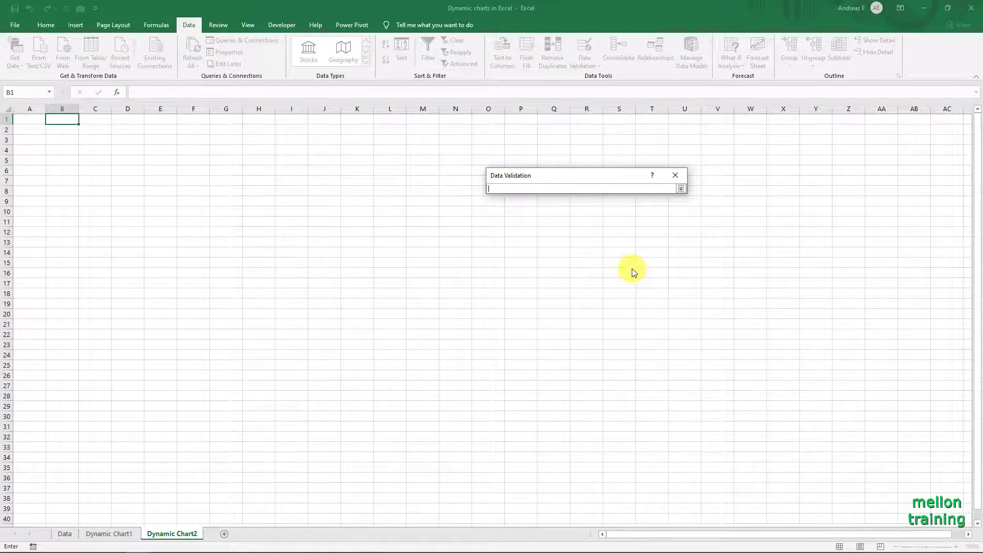
left_click(65, 534)
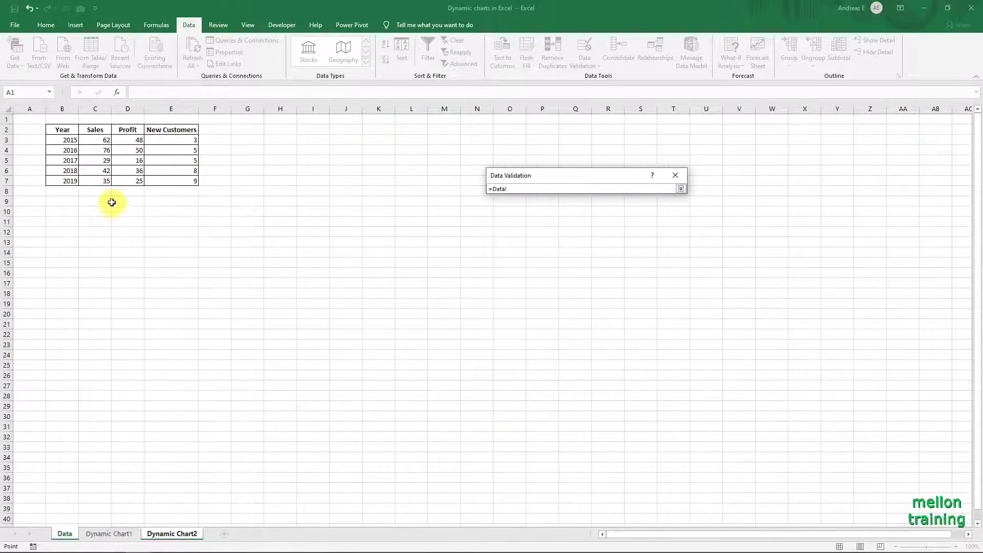
left_click_drag(95, 129, 171, 129)
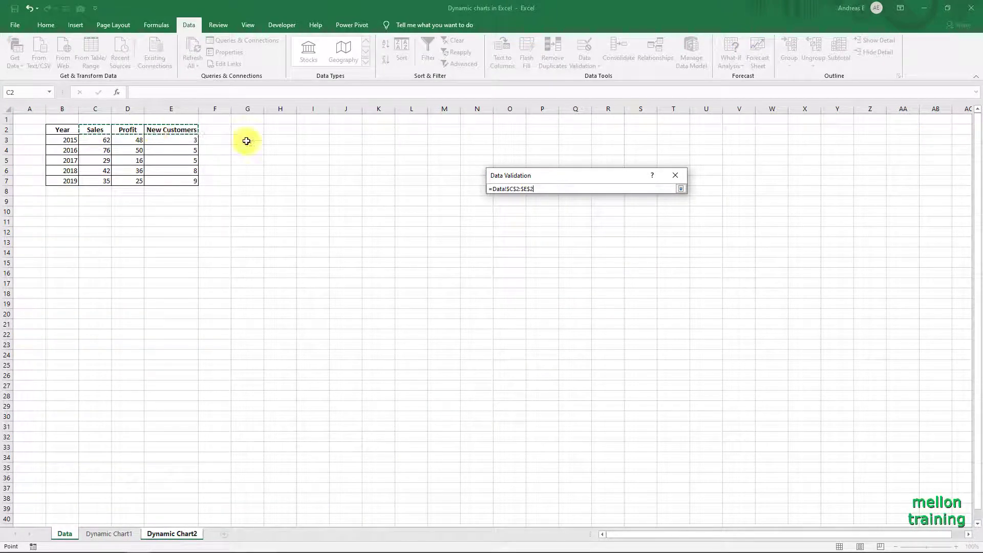
left_click(681, 189)
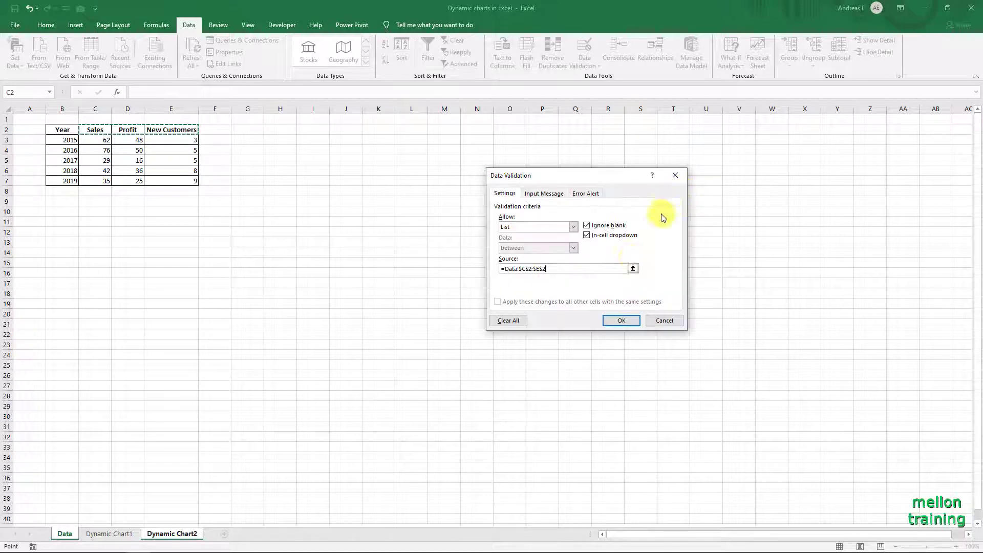
left_click(622, 321)
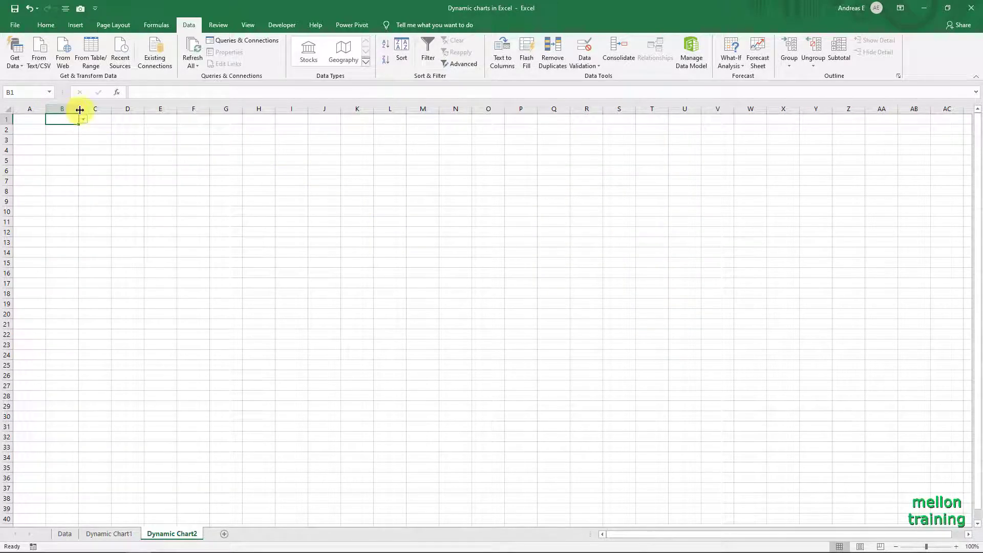
Widen column B and choose Sales from the B1 dropdown.
left_click_drag(79, 109, 124, 109)
left_click(128, 121)
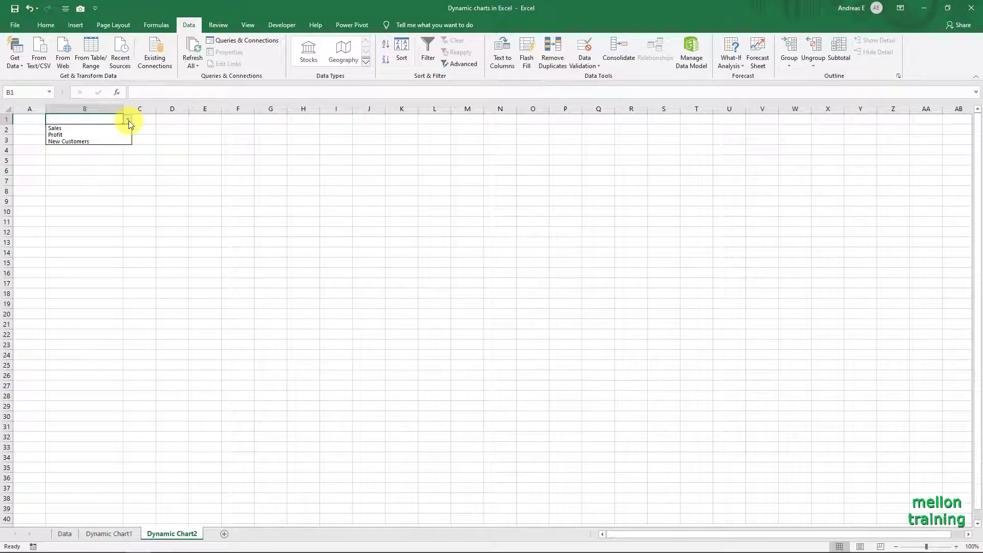
left_click(100, 129)
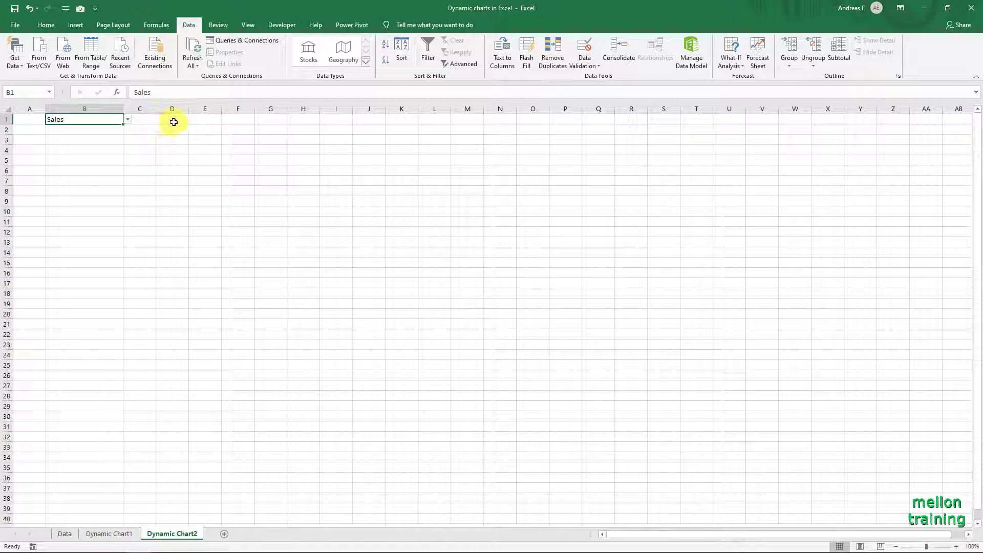
Copy the Year column Data!B2:B7 into D1 of Dynamic Chart2.
left_click(65, 533)
left_click_drag(61, 129, 61, 178)
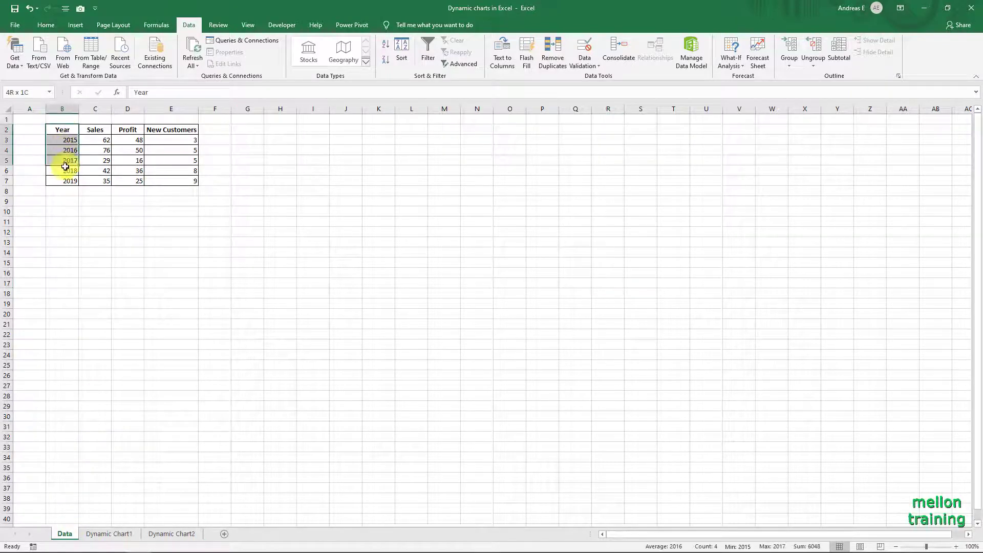
key("ctrl+c")
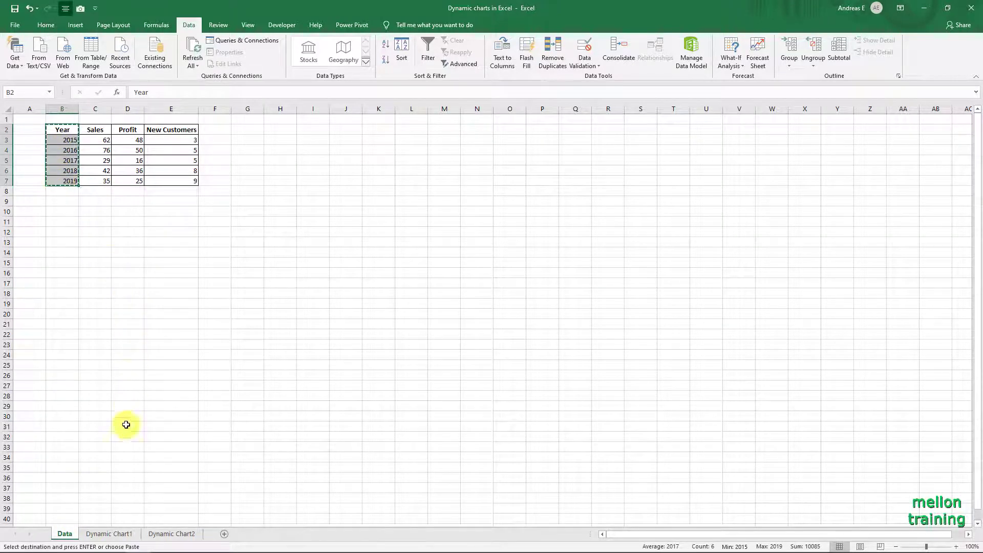
left_click(172, 534)
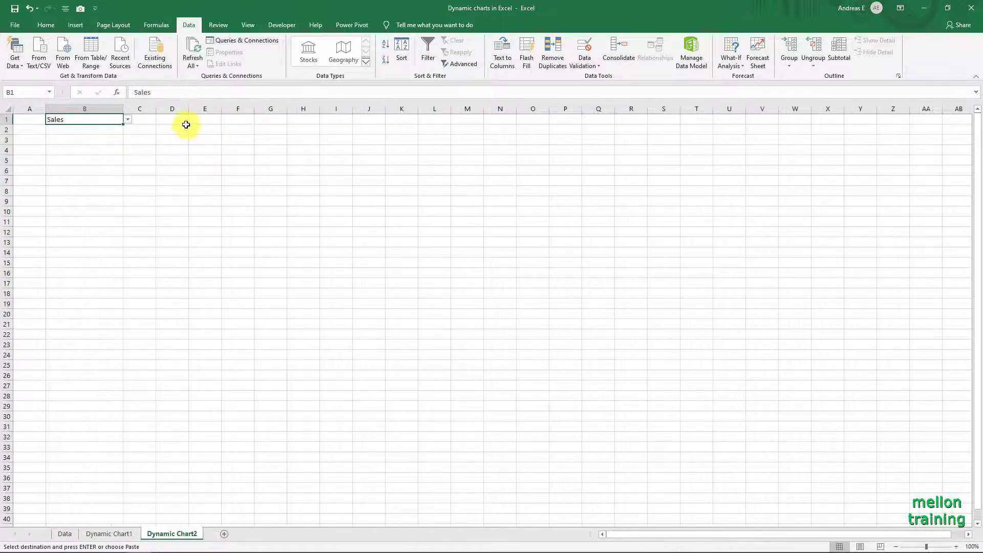
left_click(165, 120)
key("ctrl+v")
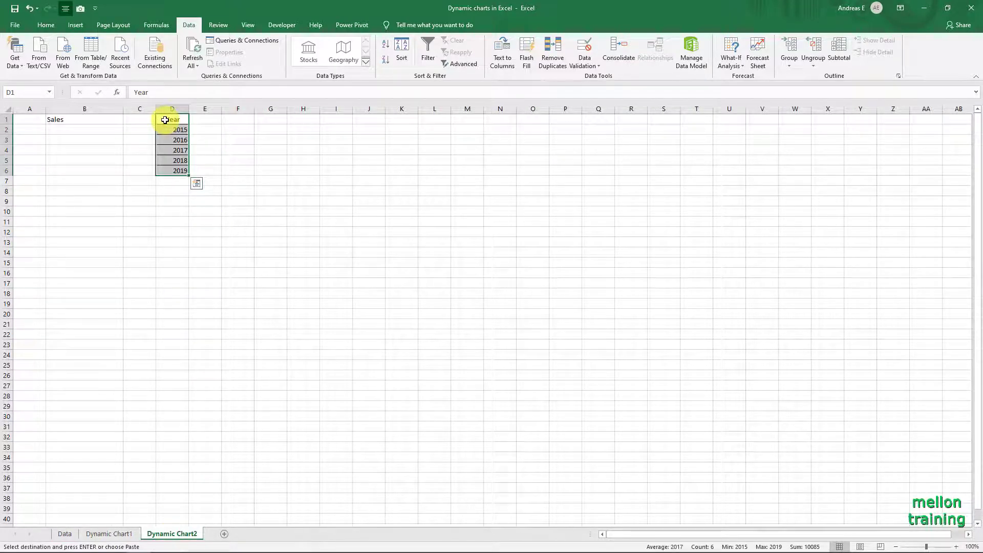
Link E1 to the dropdown with the formula =B1.
left_click(206, 122)
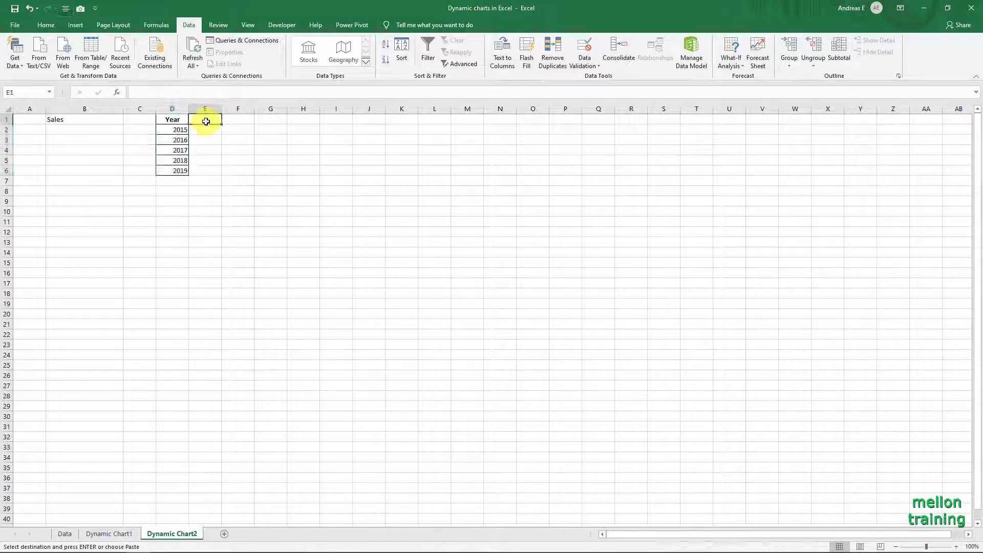
type("=")
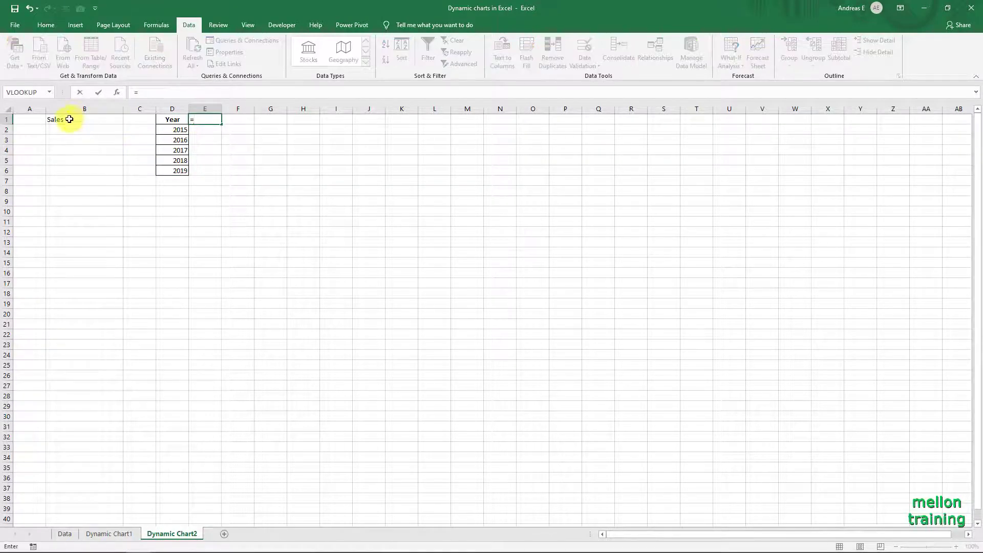
left_click(69, 119)
key("Return")
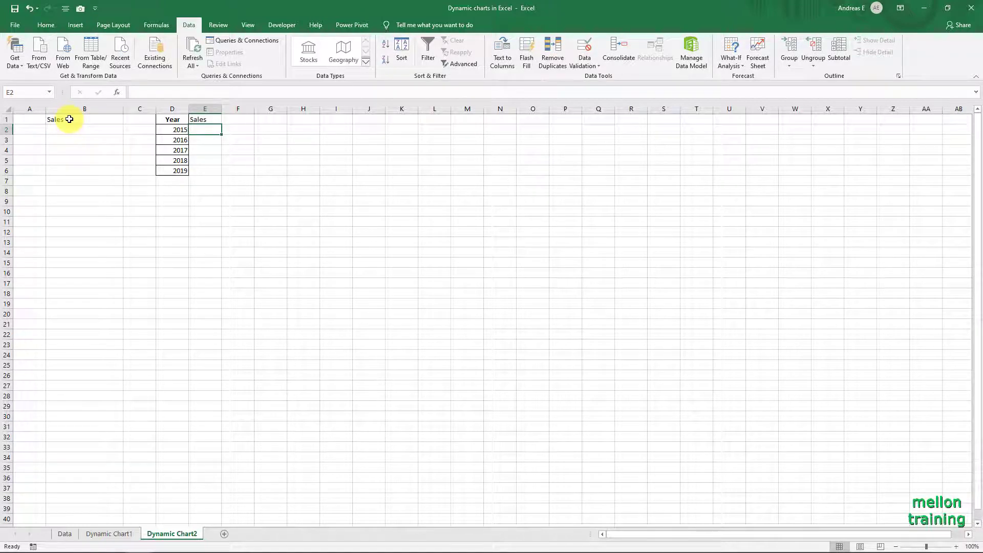
Start E2's formula with =INDEX over the absolute array Data!$C$3:$E$7.
left_click_drag(223, 109, 234, 110)
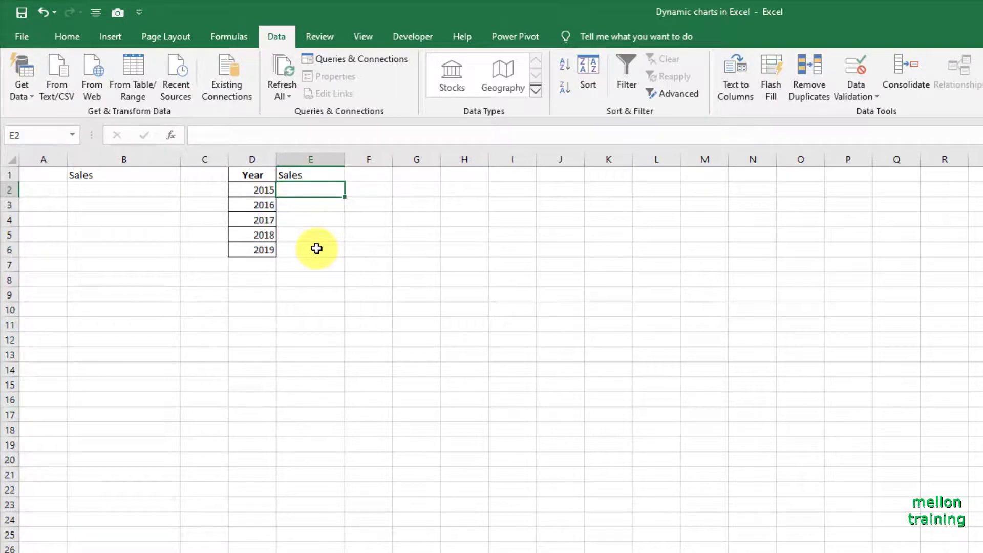
type("=index")
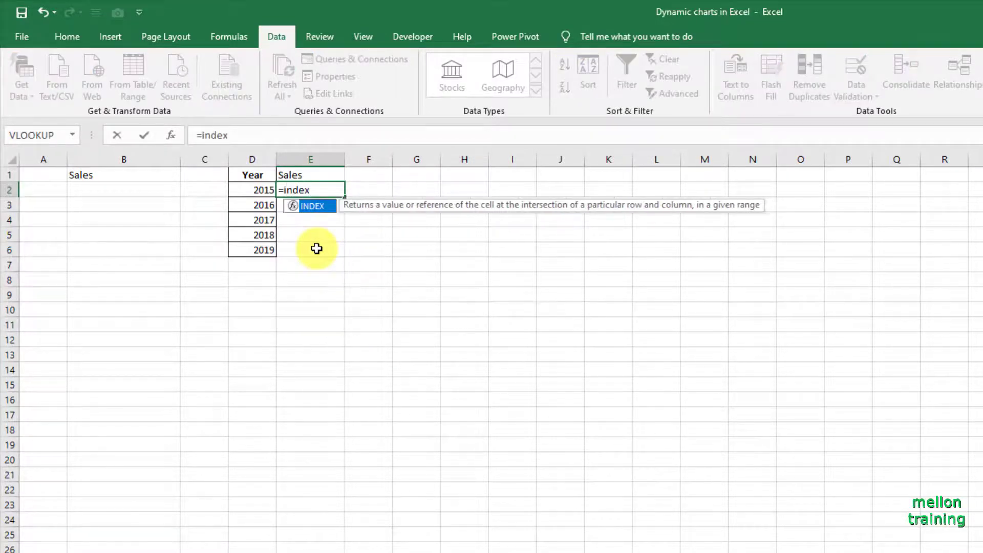
key("Tab")
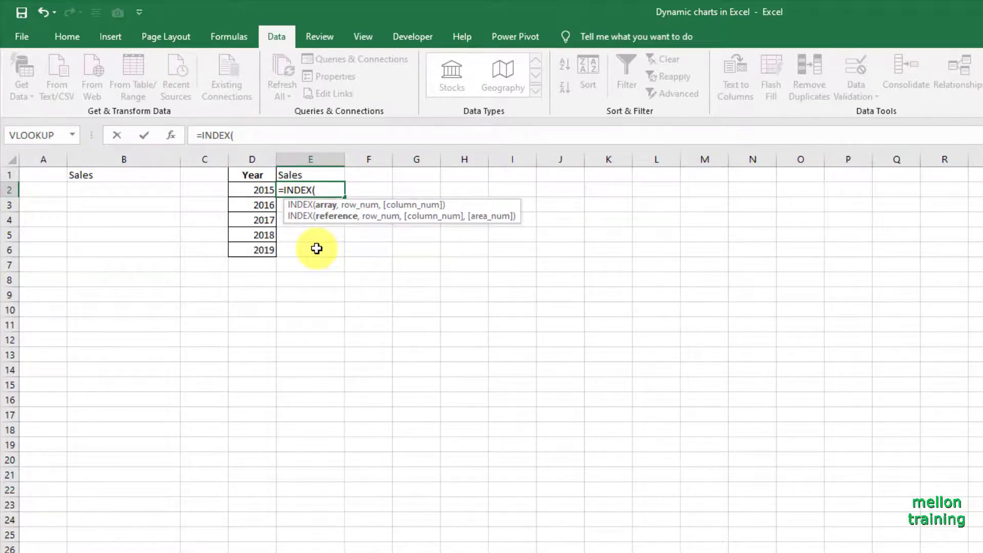
key("ctrl+Page_Down")
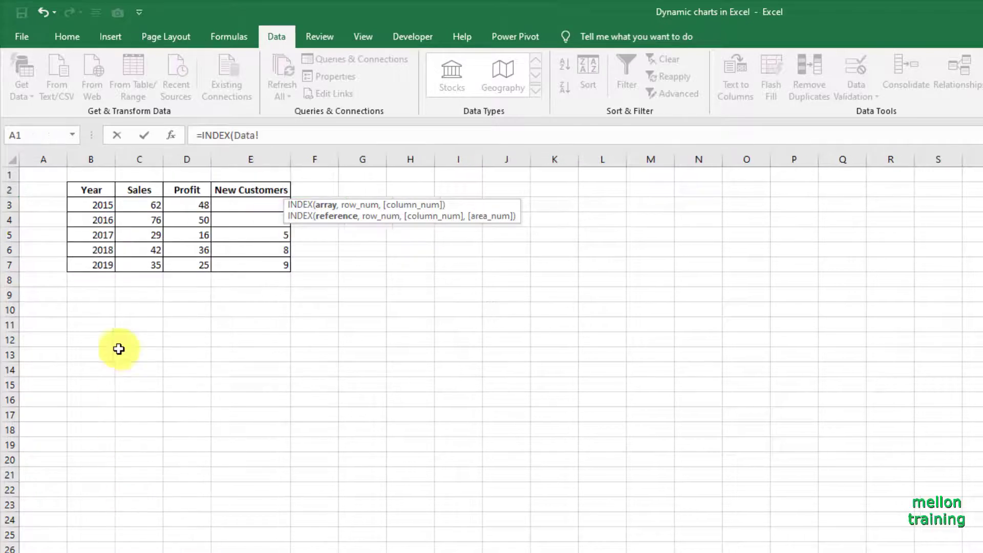
mouse_move(132, 212)
left_mouse_down()
mouse_move(229, 259)
mouse_move(279, 266)
left_mouse_up()
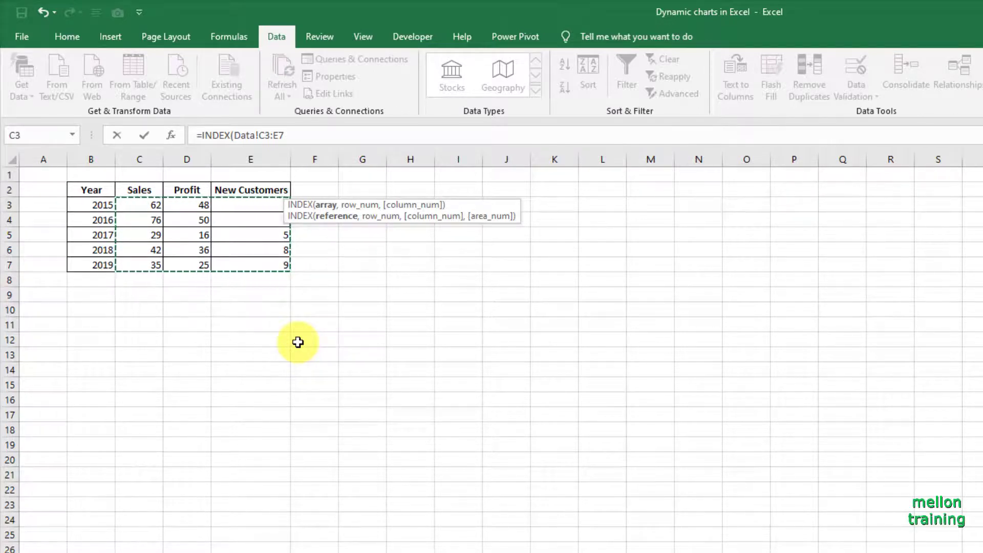
key("F4")
Add the row MATCH of D2 against Data!$B$3:$B$7 with exact match (0).
type("$E$7,")
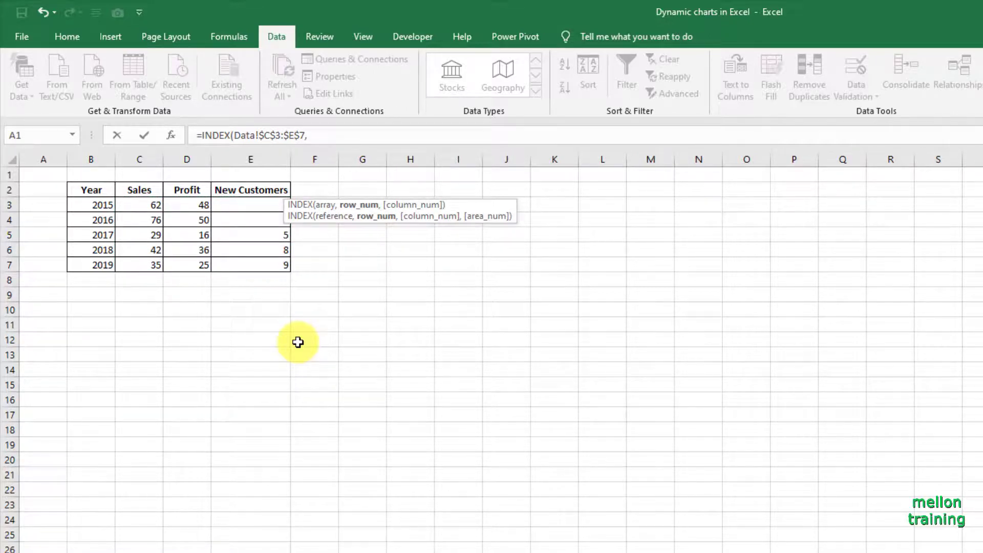
type("mat")
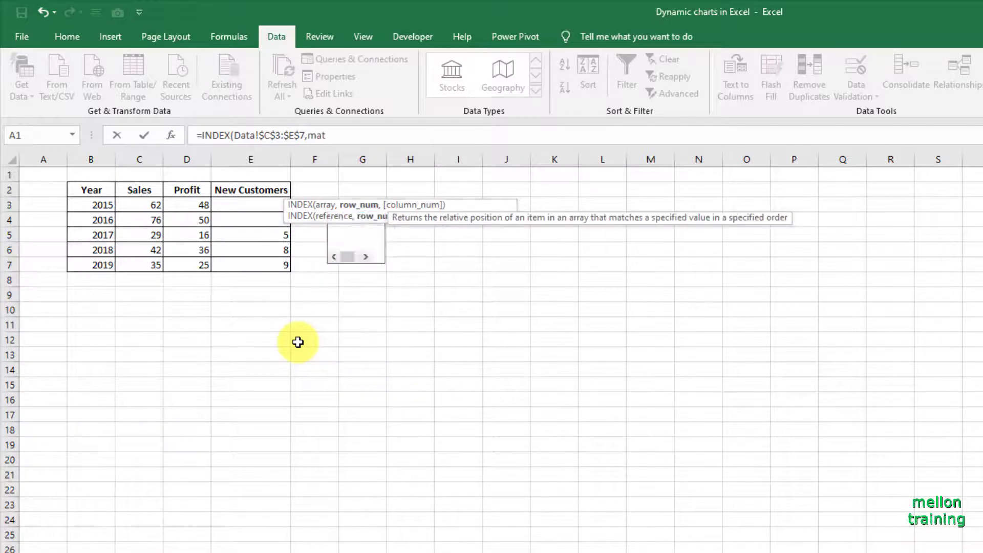
type("ch")
key("Tab")
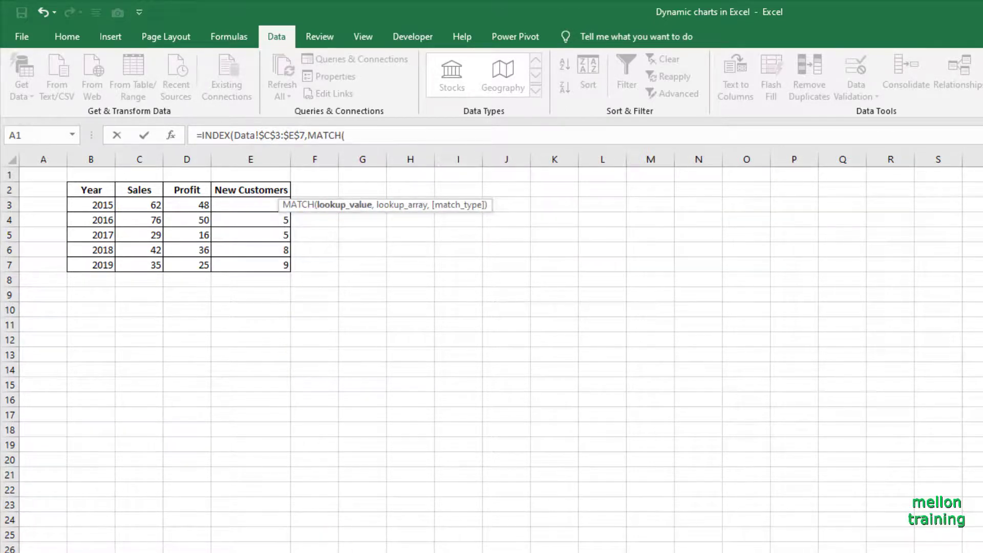
key("ctrl+Page_Down")
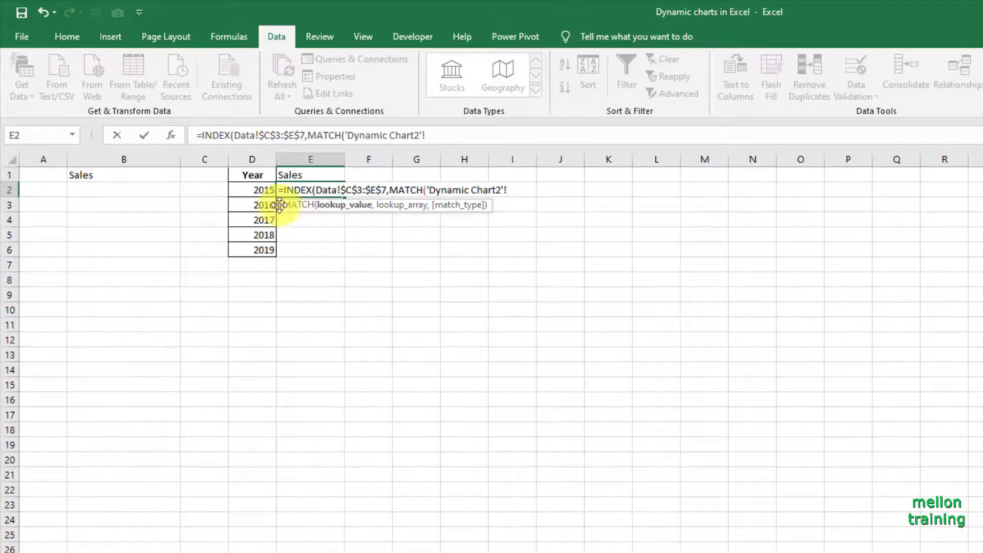
left_click(254, 188)
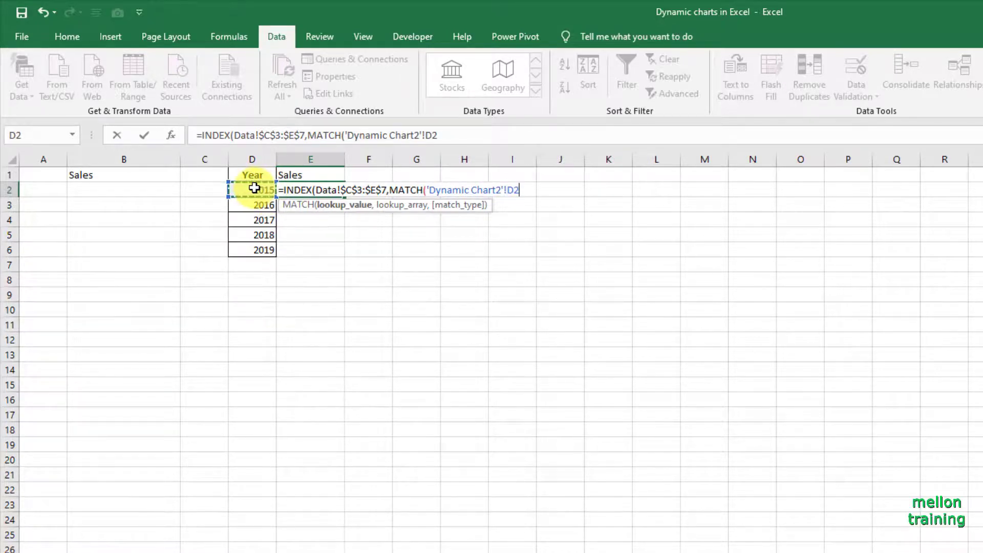
type(",")
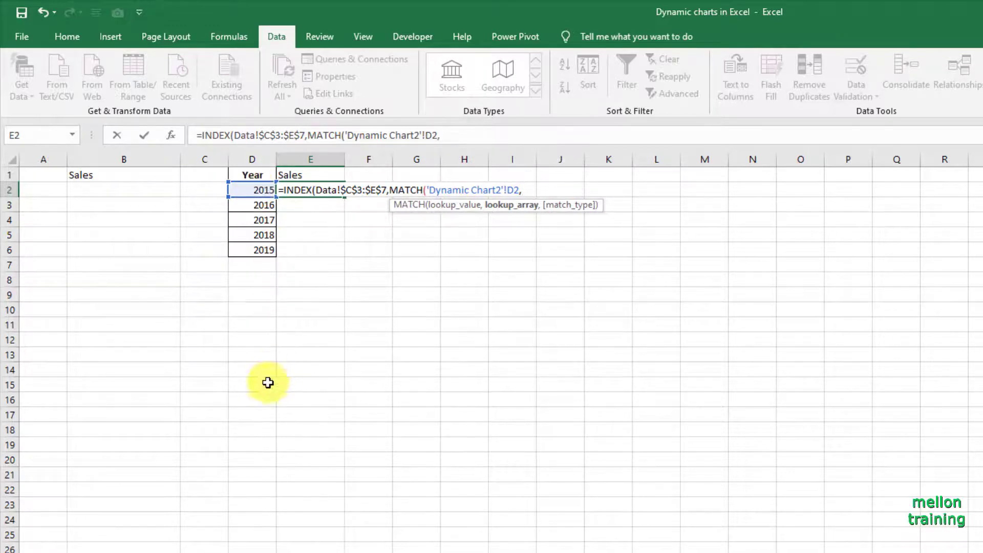
key("ctrl+Page_Up")
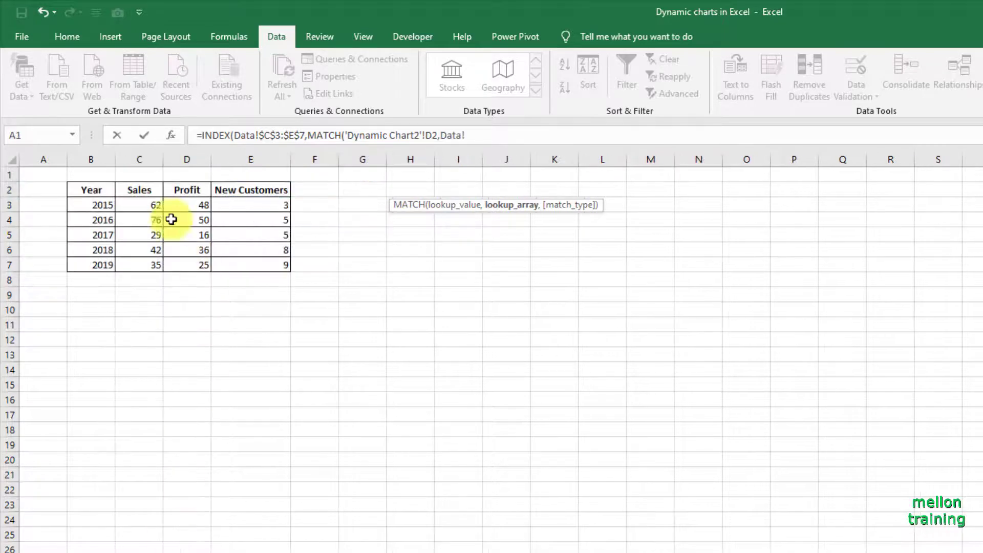
left_click_drag(99, 205, 103, 263)
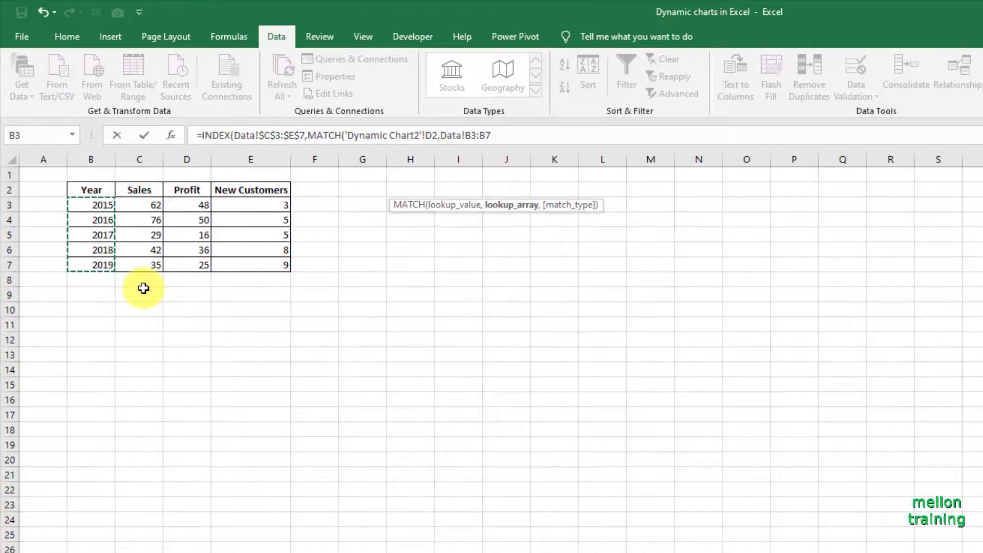
key("F4")
type("$B$7,")
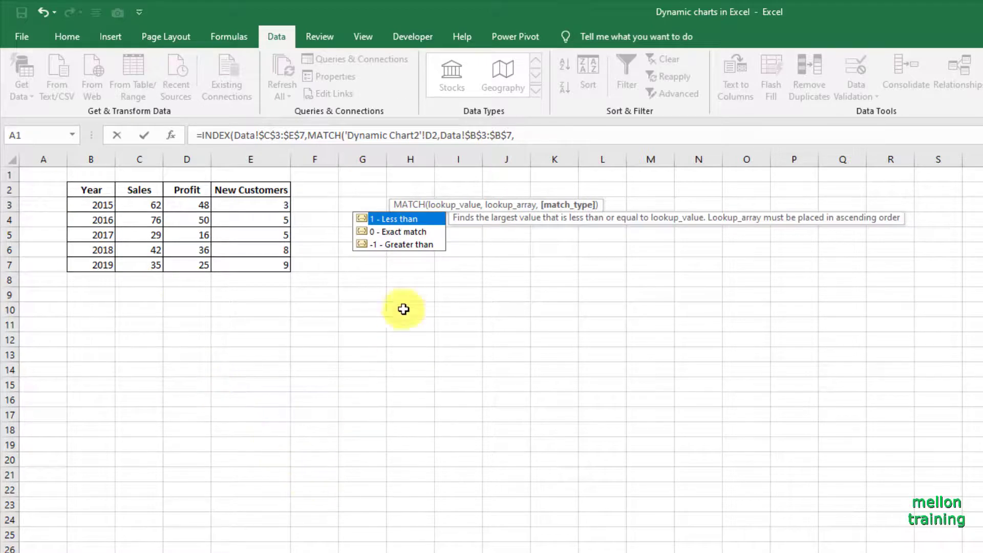
left_click(424, 232)
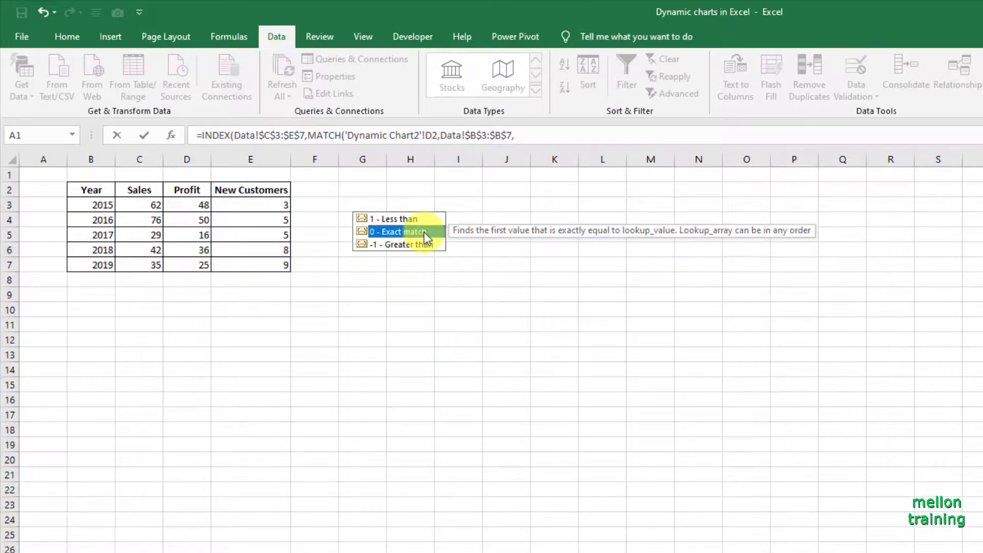
type("0")
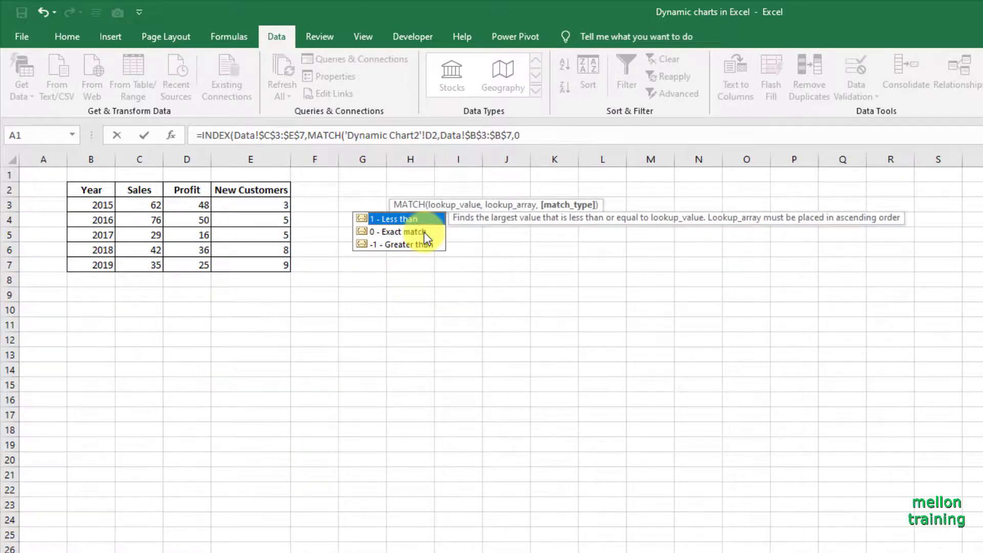
type(")")
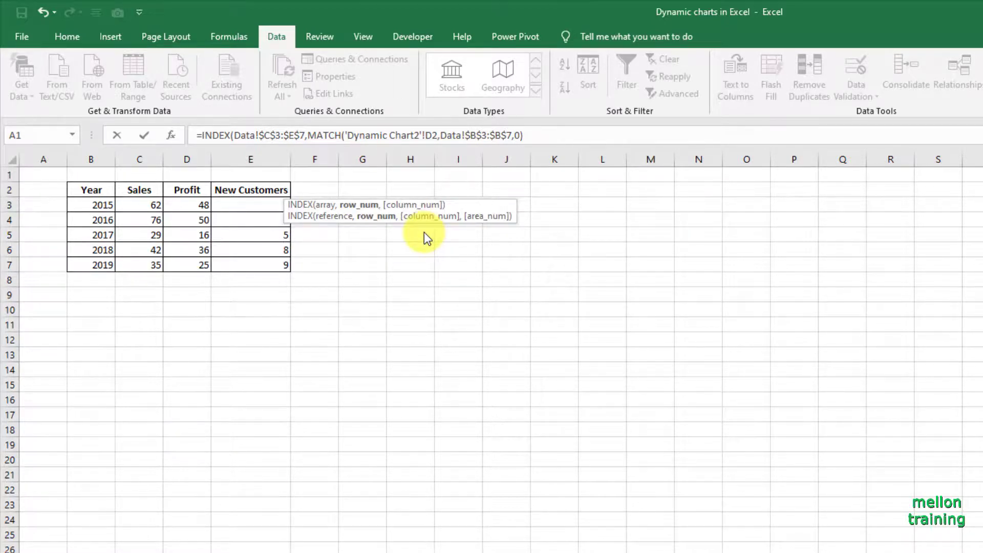
type(",")
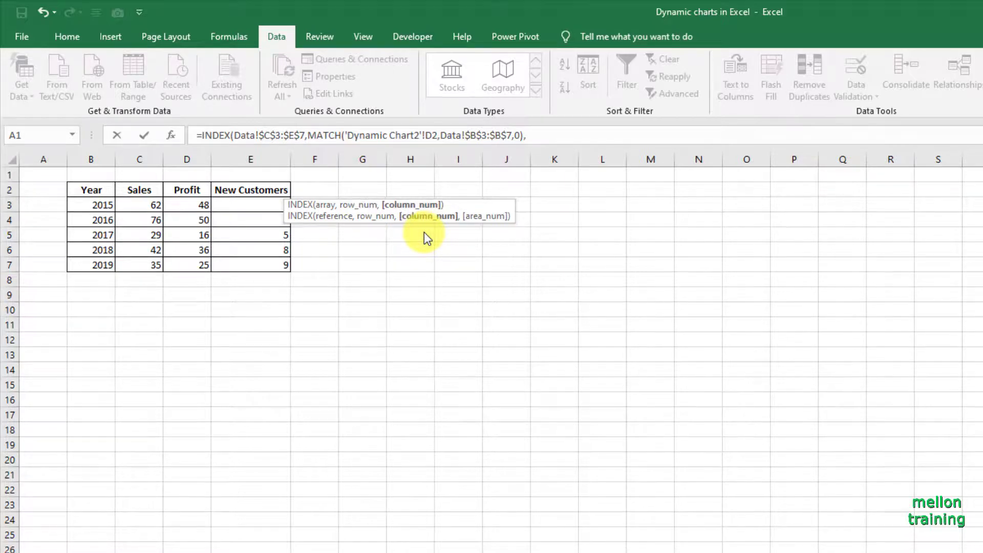
type("match")
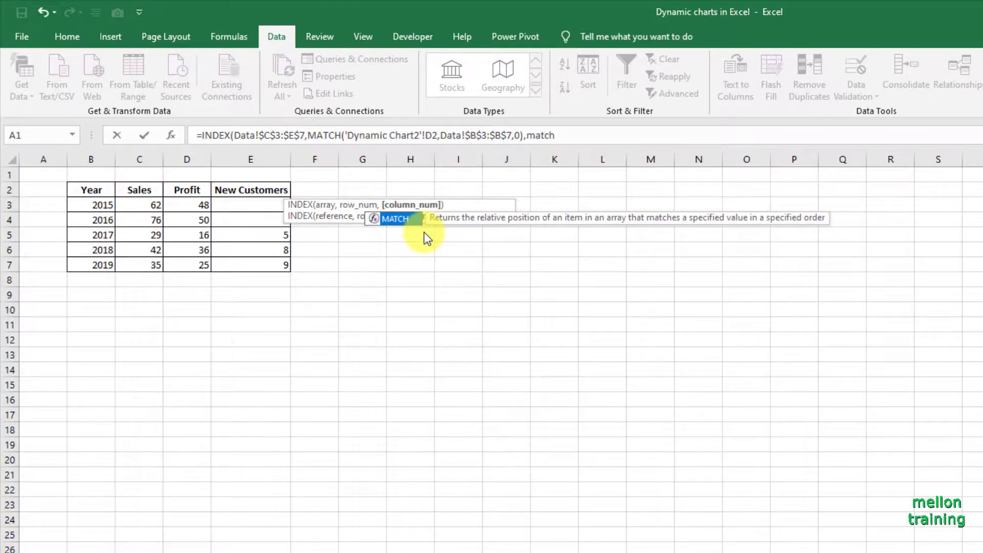
Add the column MATCH of $E$1 against Data!$C$2:$E$2 and enter the formula, showing 62.
key("Tab")
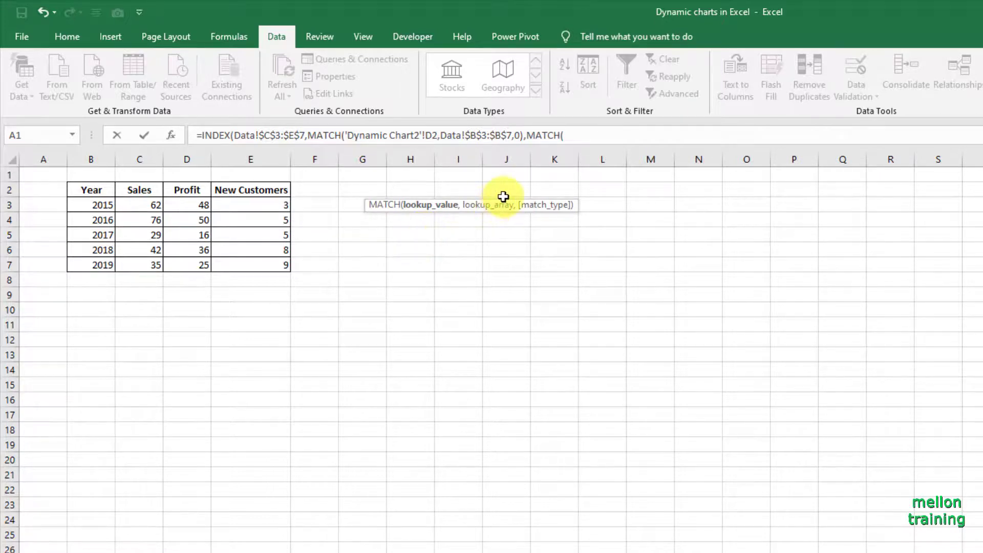
left_click(573, 136)
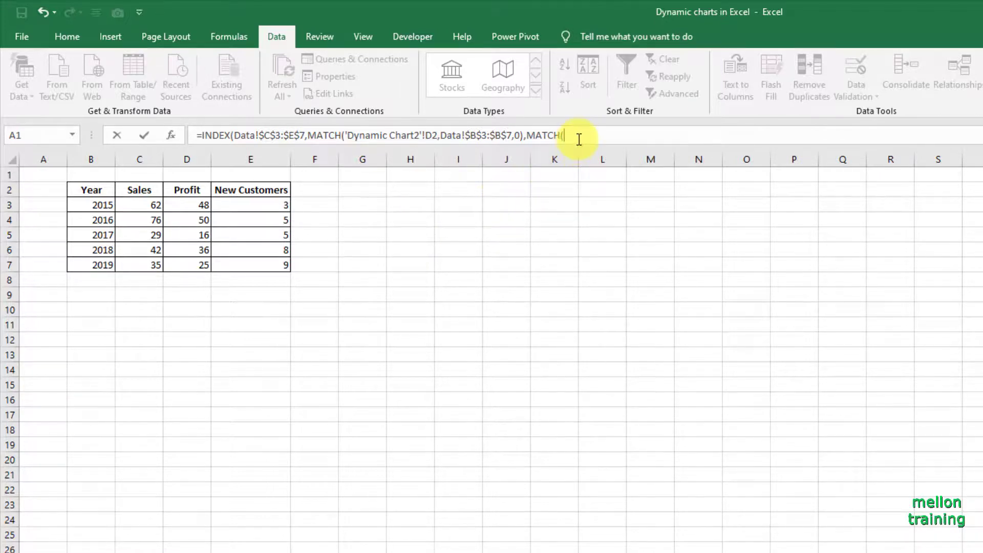
left_click(406, 549)
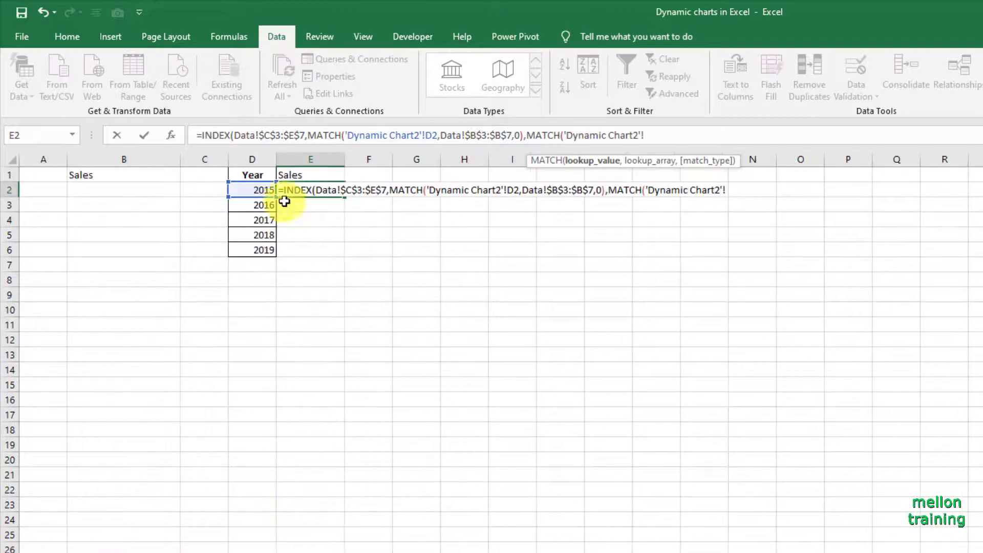
left_click(297, 175)
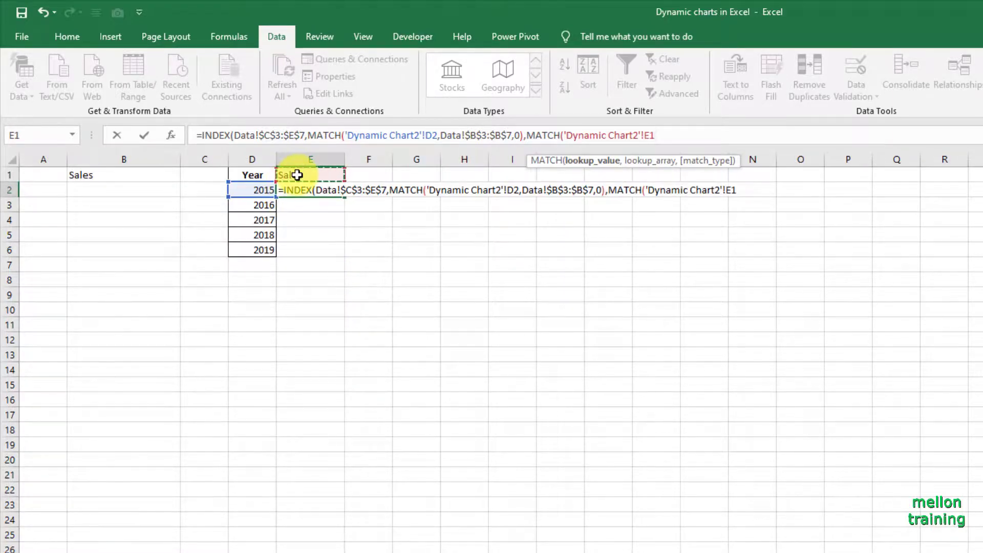
key("F4")
type("$E$1,")
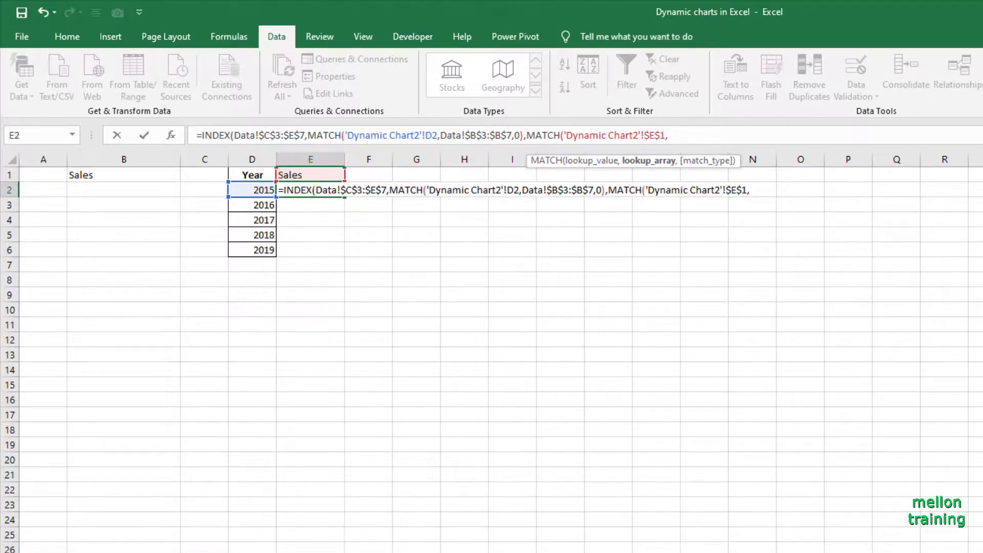
key("ctrl+Page_Up")
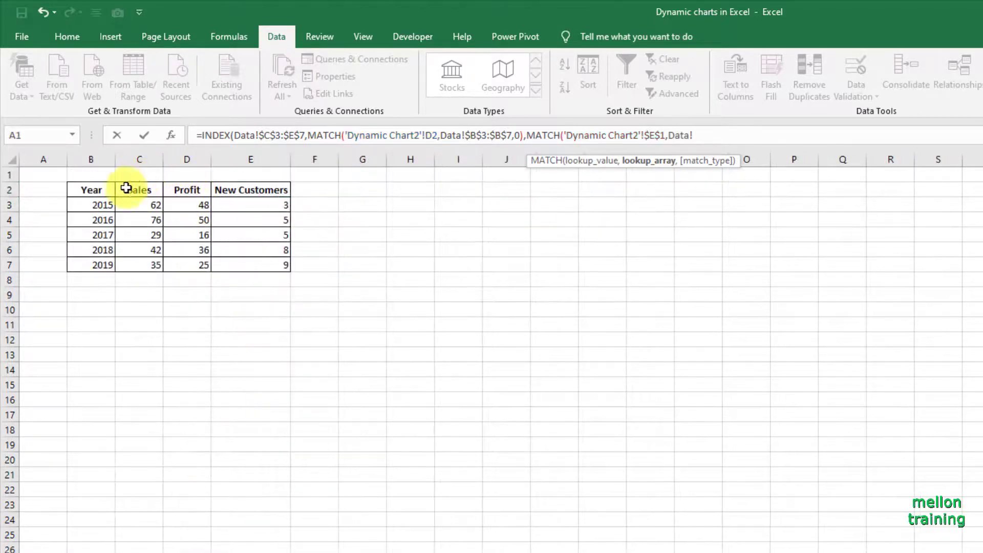
left_click_drag(128, 190, 246, 189)
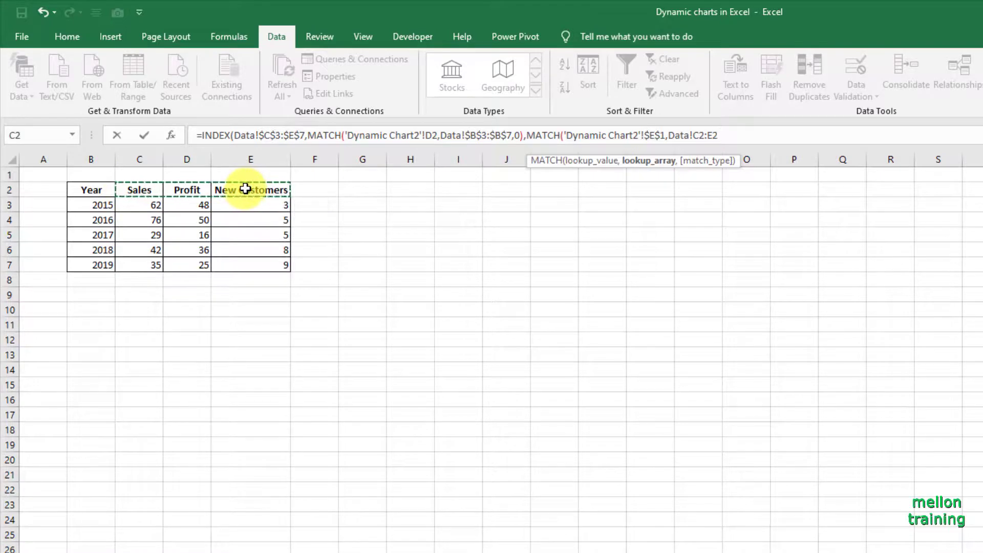
key("F4")
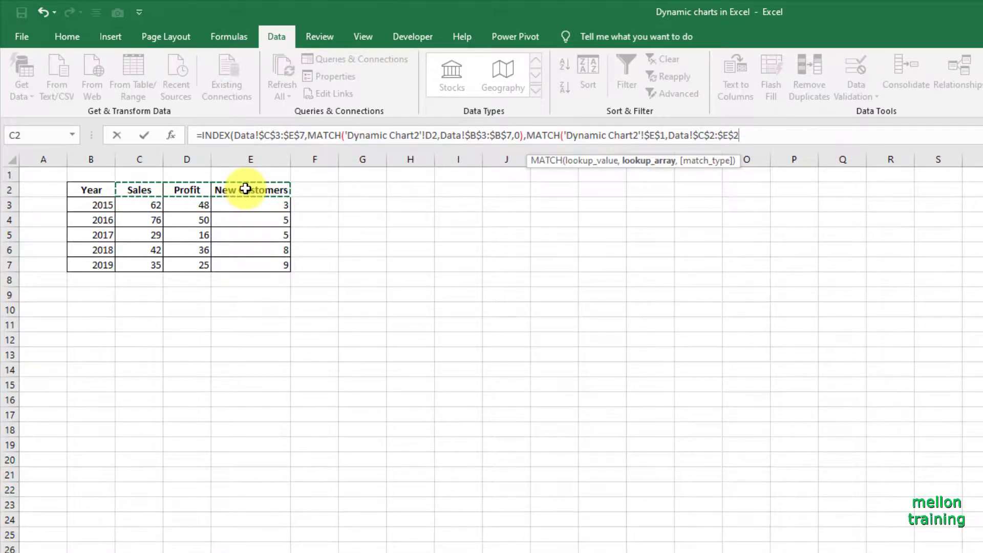
type(",")
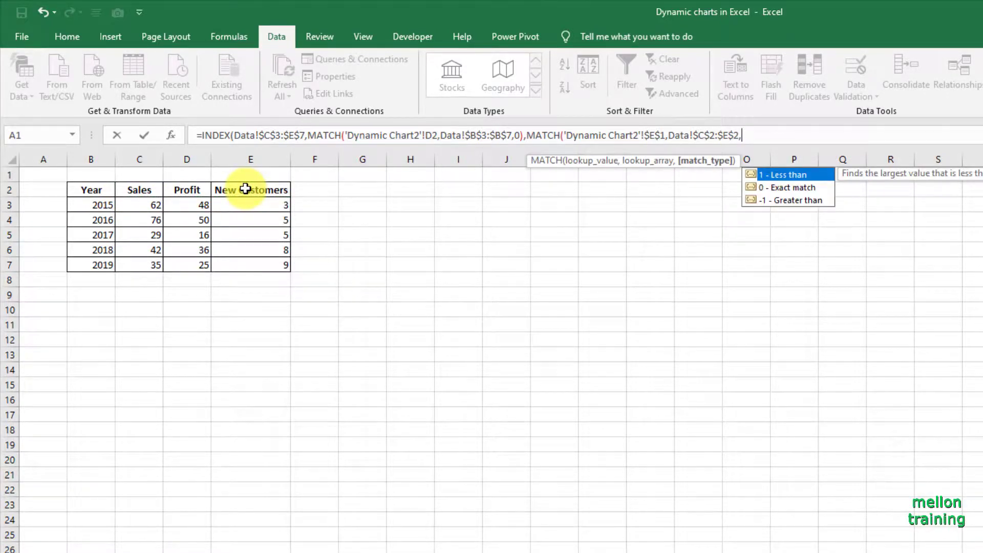
type(",0")
type(")")
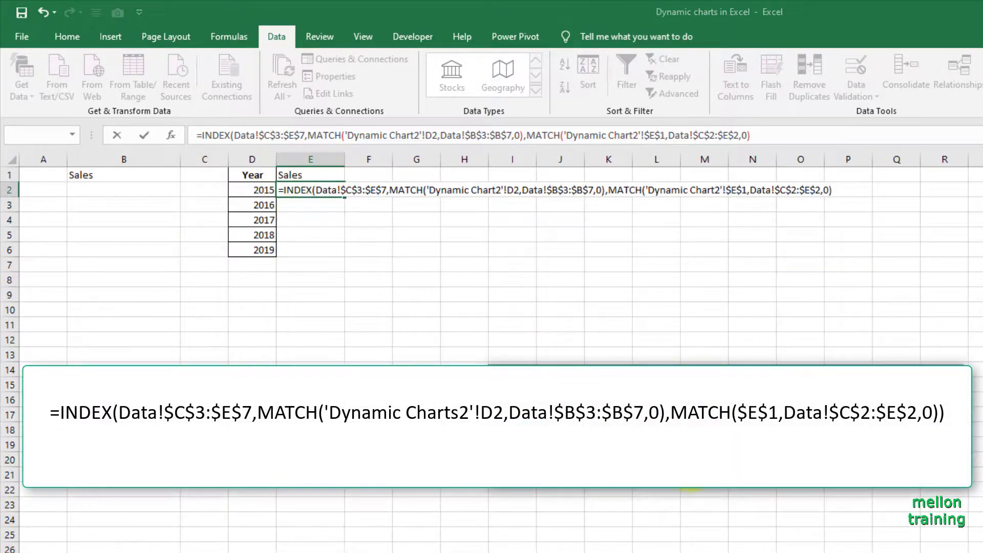
key("Return")
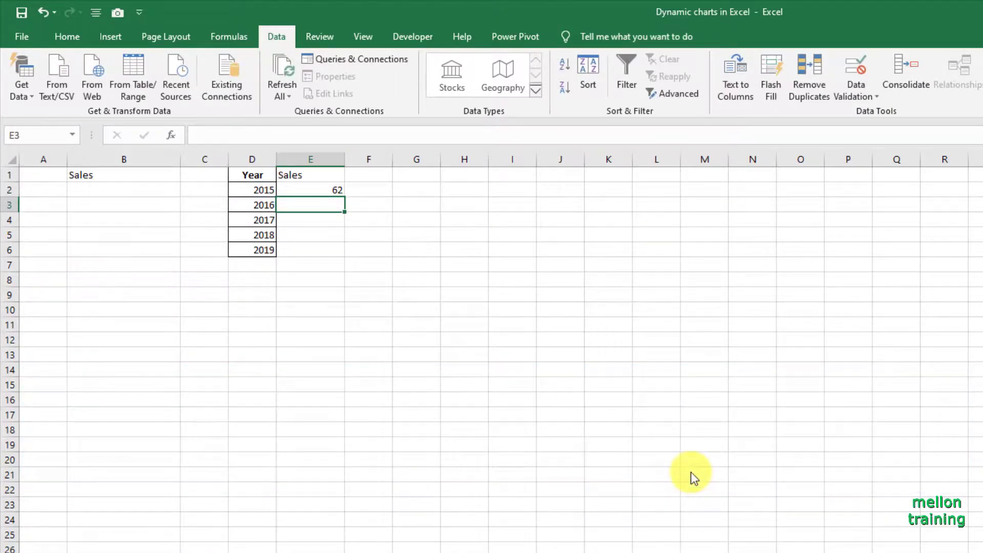
Fill E2's lookup formula down through E6 for the years 2016–2019.
left_click(318, 188)
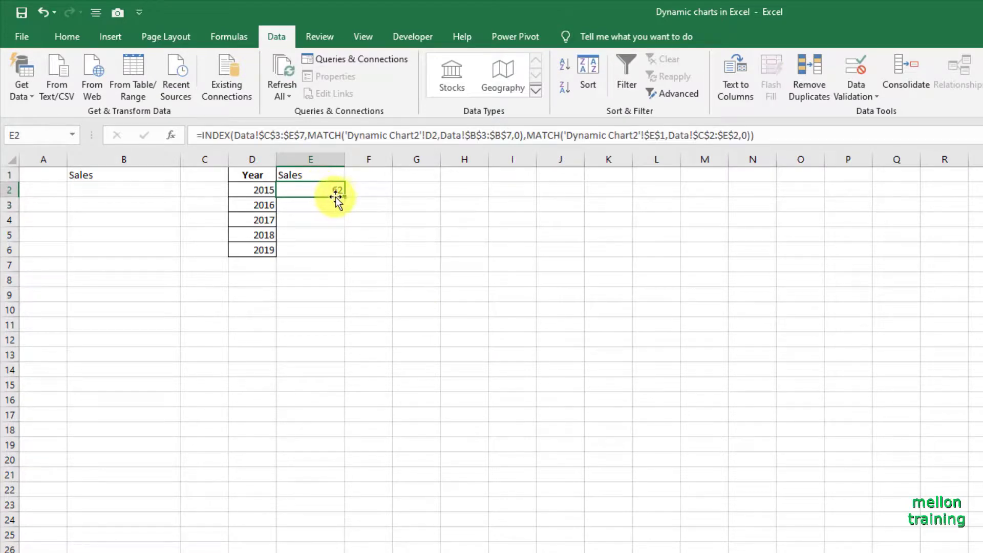
left_click_drag(344, 197, 353, 260)
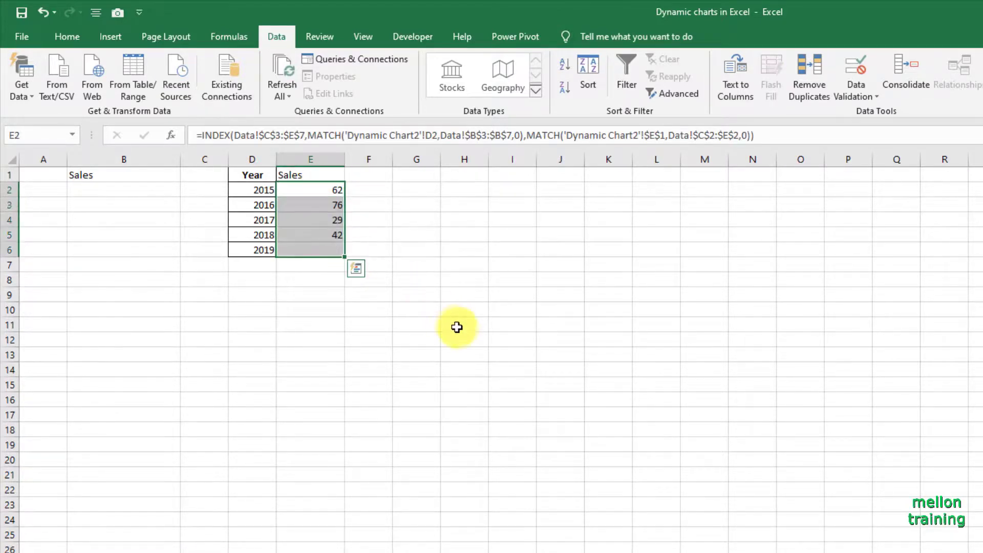
left_click(459, 328)
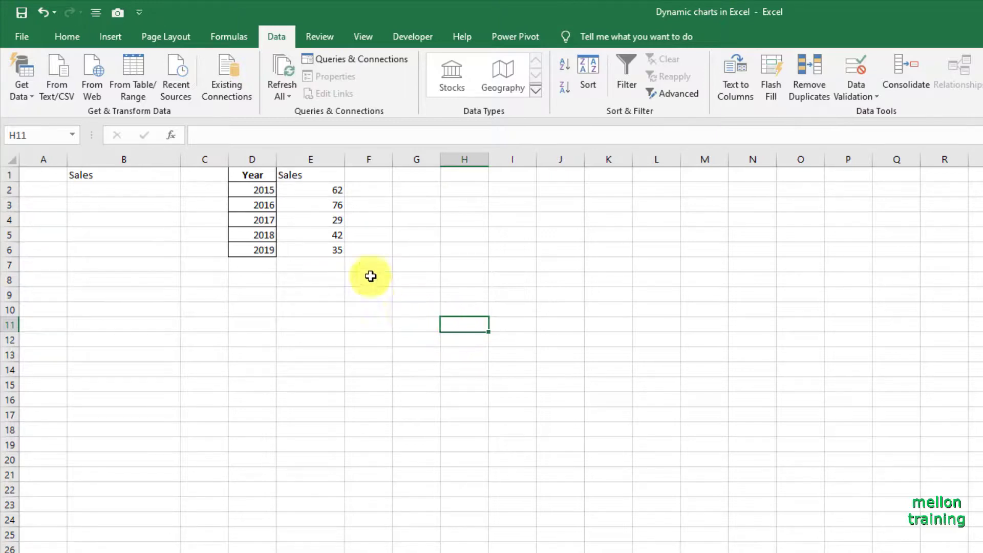
left_click(310, 174)
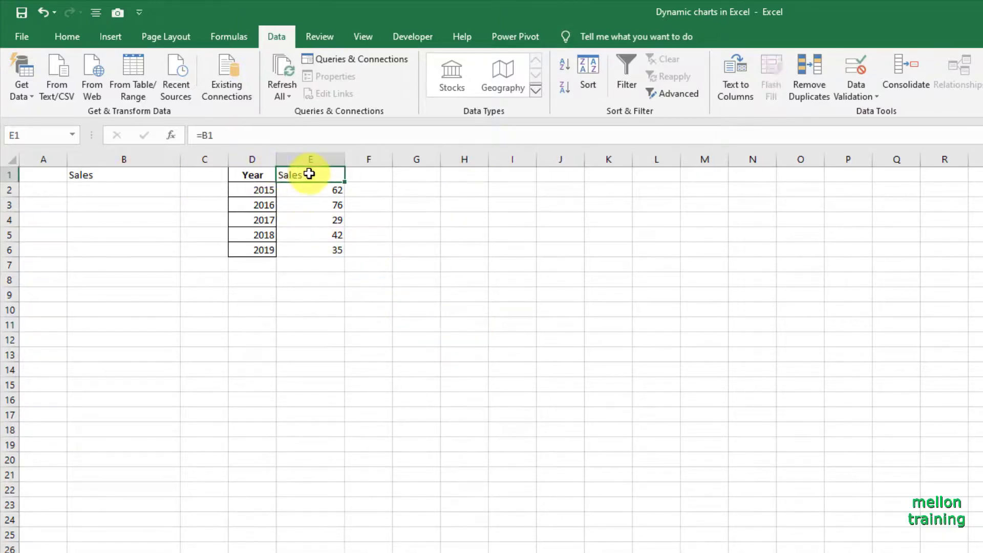
Test the B1 dropdown by switching to Profit and back to Sales.
left_click(169, 176)
left_click(187, 176)
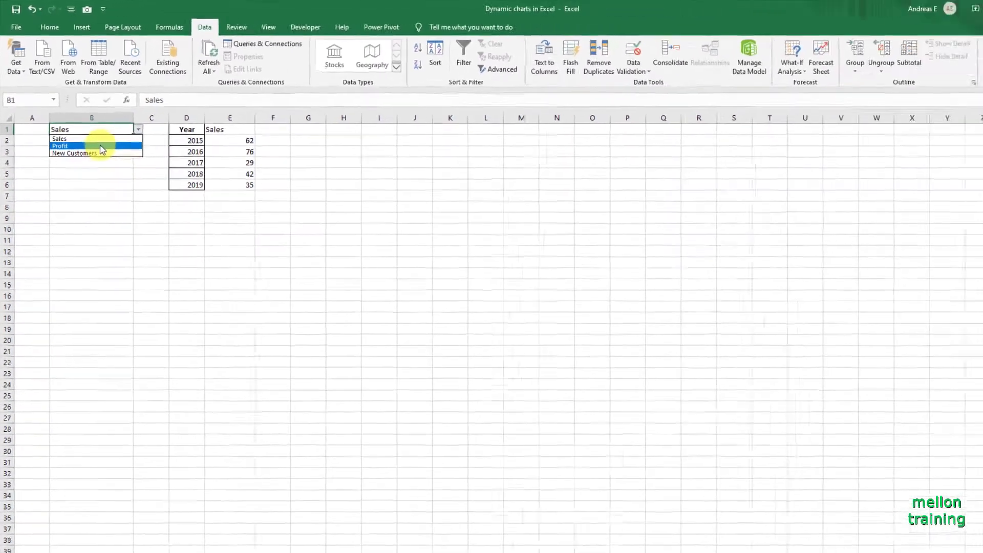
left_click(138, 193)
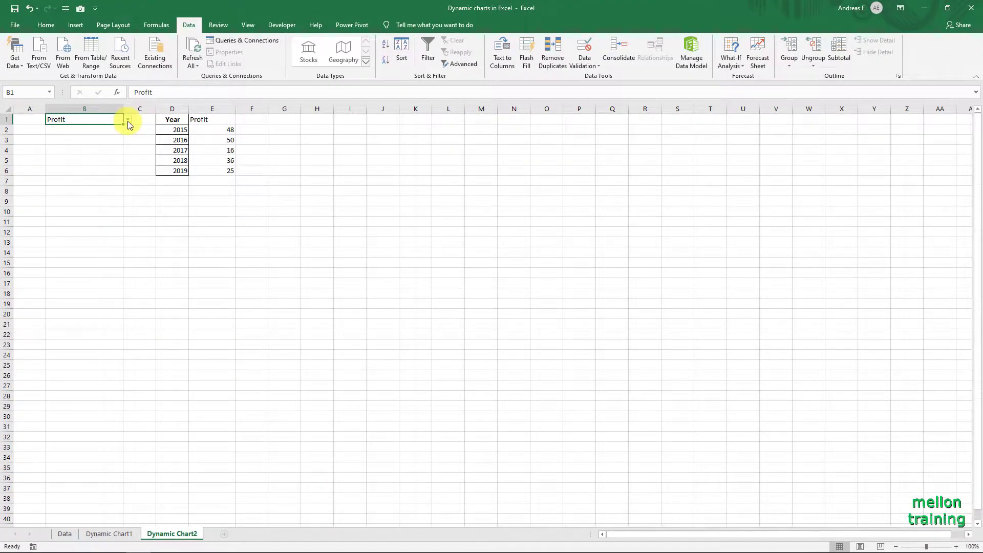
left_click(127, 120)
left_click(103, 131)
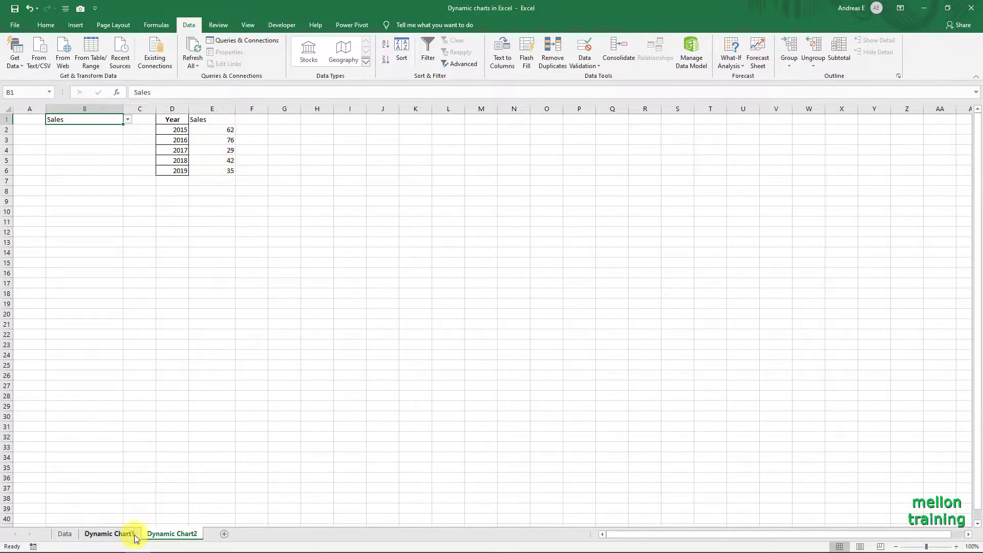
Check the 2016 Sales value on the Data sheet, then try New Customers and return to Sales.
left_click(64, 534)
left_click(102, 140)
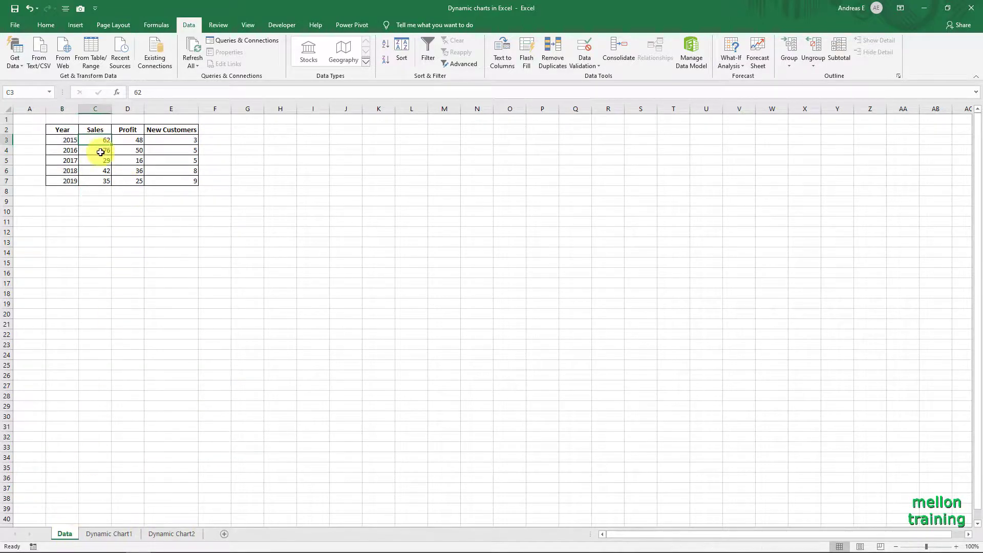
left_click(100, 150)
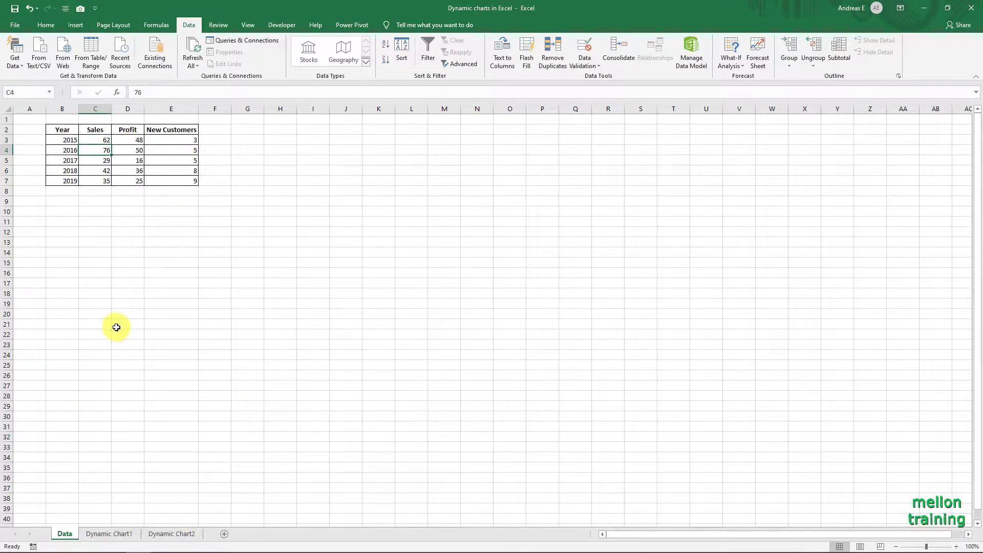
left_click(165, 536)
left_click(119, 121)
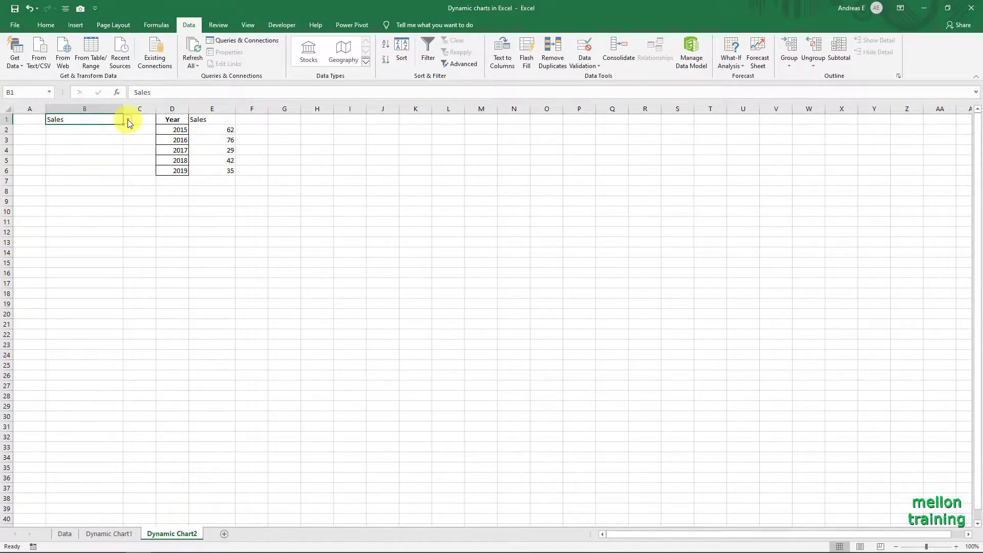
left_click(128, 120)
left_click(93, 142)
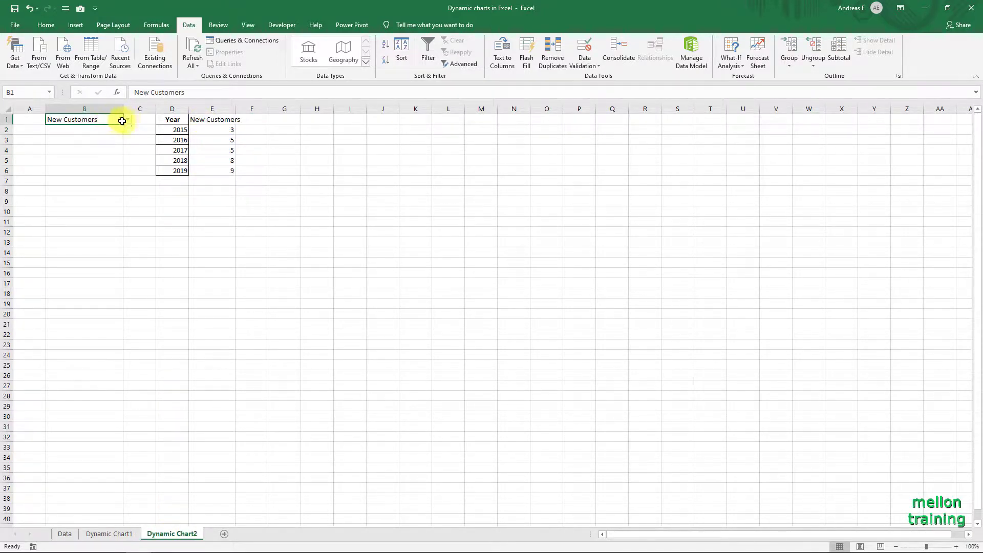
left_click(128, 119)
left_click(102, 130)
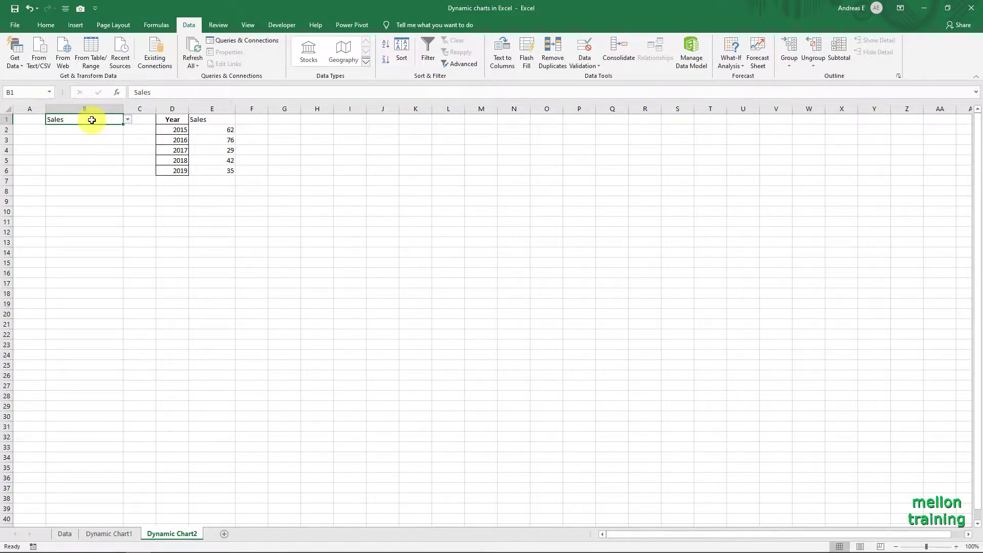
Insert a Clustered Column chart of the Year/Sales data in D1:E6 via Recommended Charts.
left_click_drag(177, 119, 211, 171)
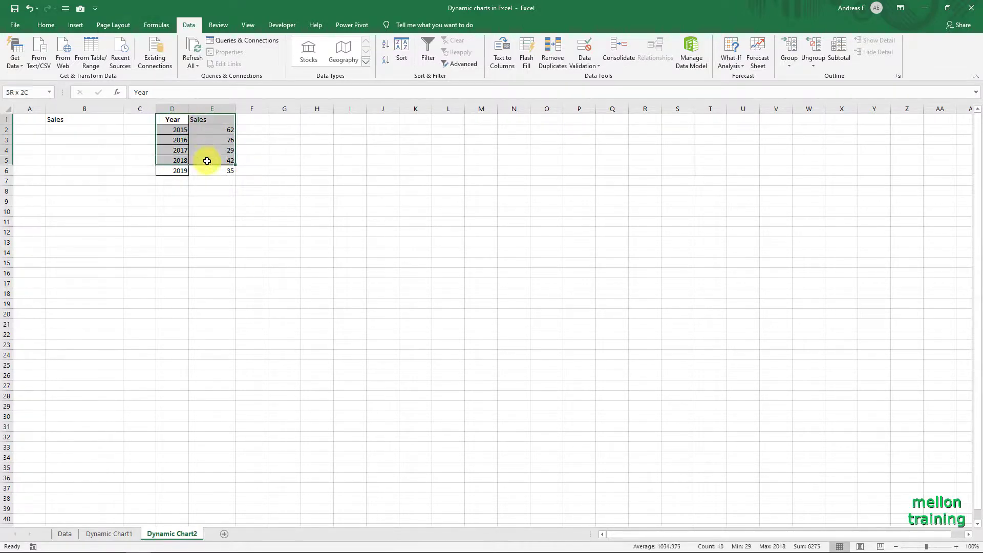
left_click(76, 25)
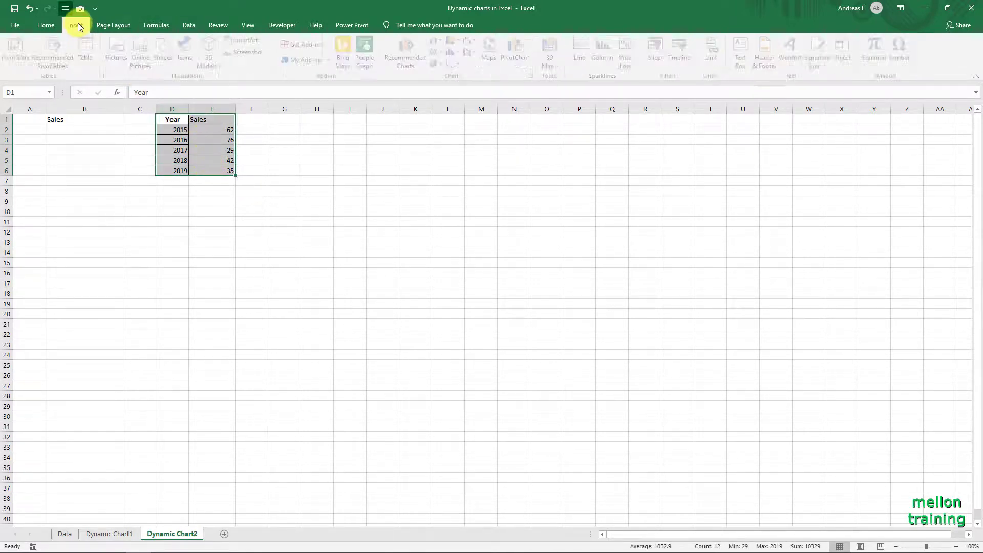
left_click(410, 60)
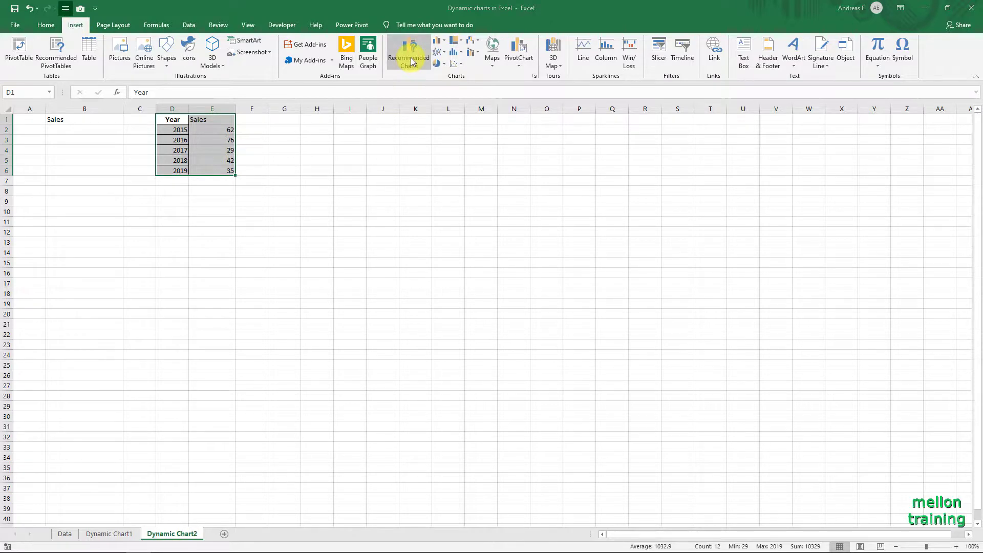
left_click(392, 241)
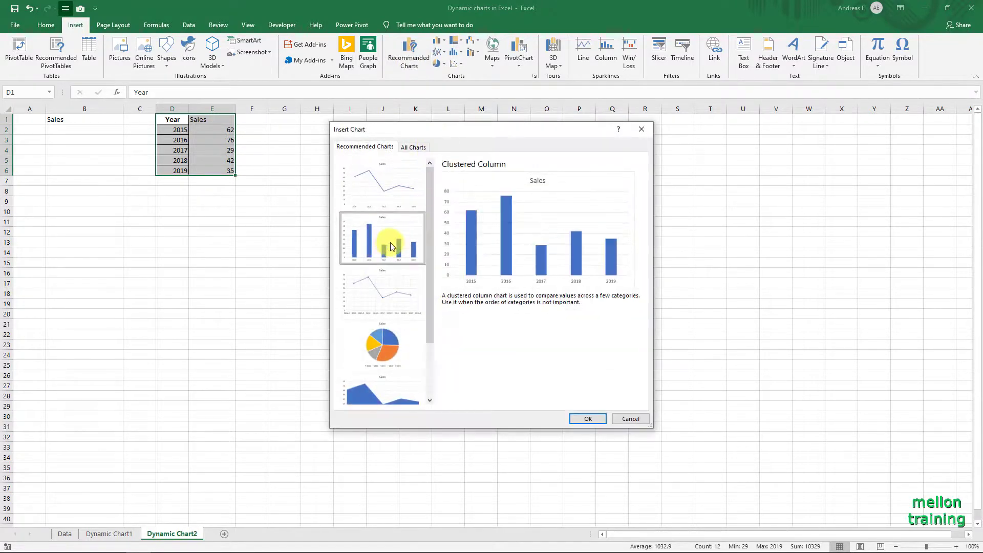
left_click(578, 422)
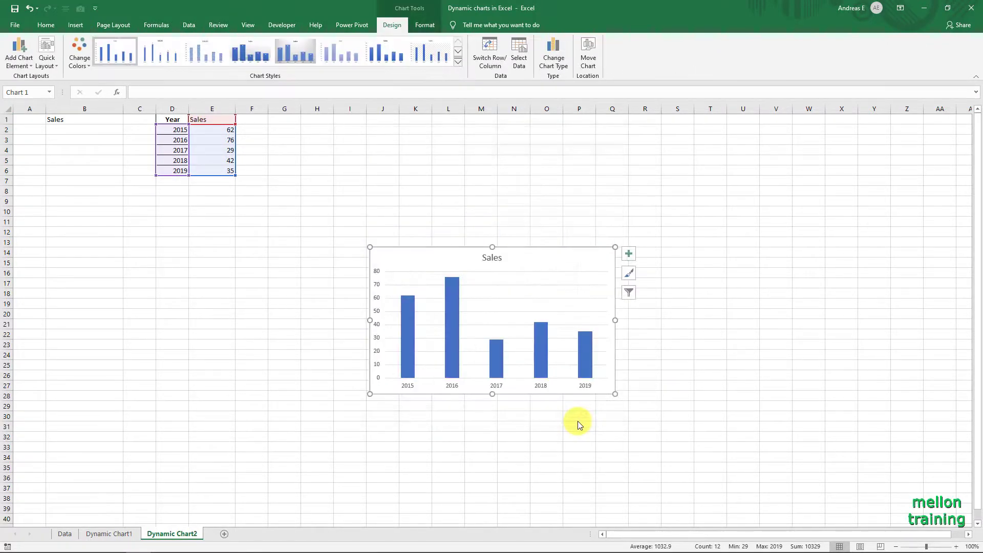
Move the Sales chart below the table and enlarge it to the right and down.
left_click_drag(518, 255, 167, 191)
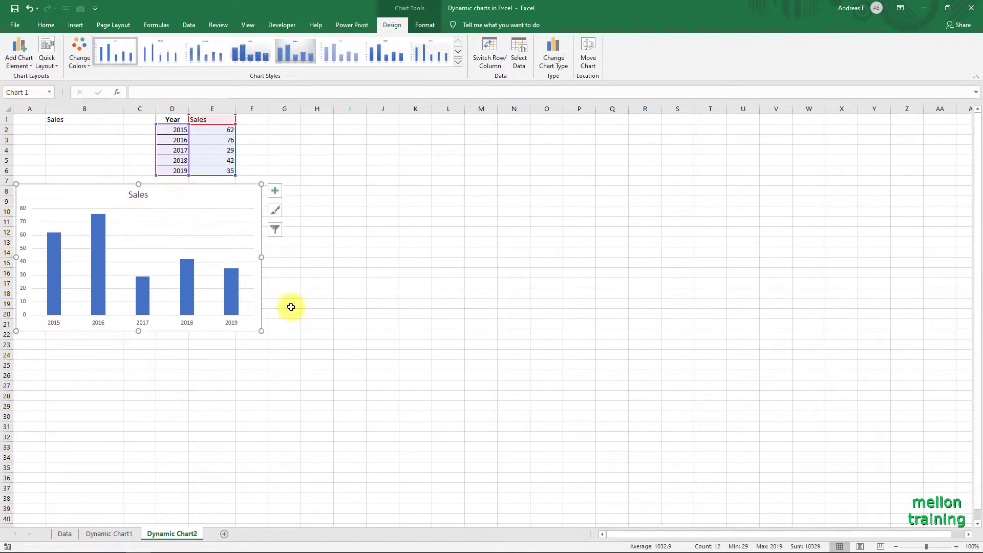
left_click_drag(262, 331, 332, 358)
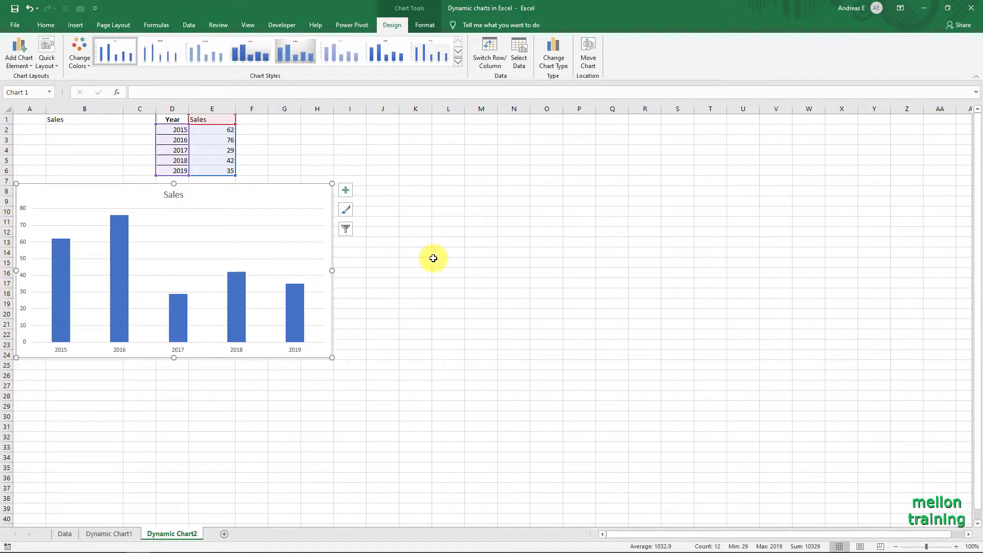
left_click(434, 258)
Test the B1 dropdown by switching the chart to New Customers, Profit, then back to Sales.
left_click(123, 121)
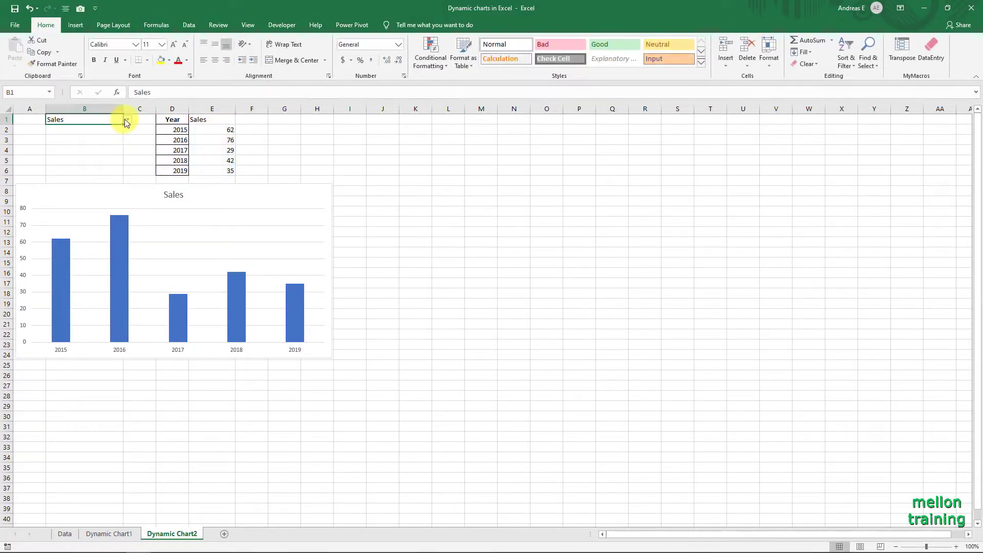
left_click(127, 121)
left_click(99, 139)
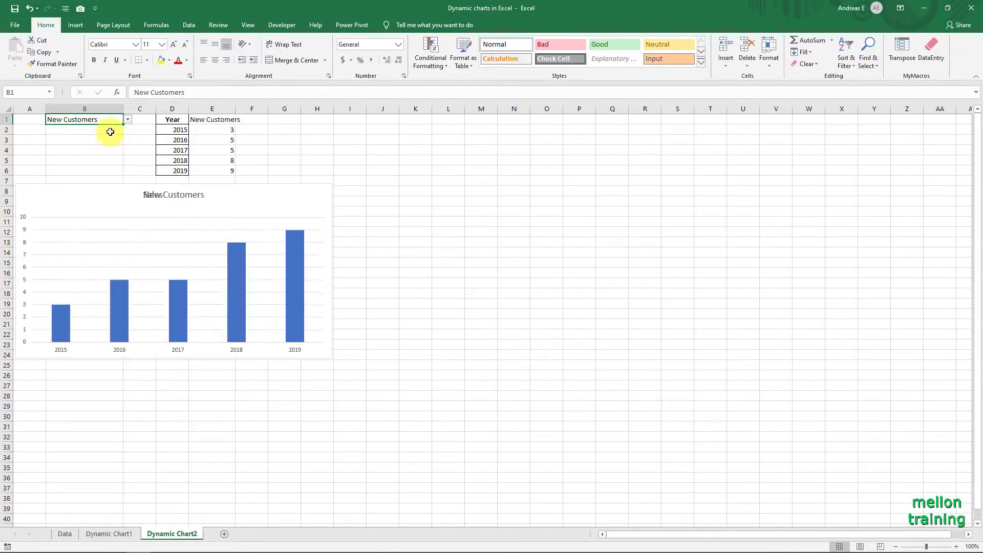
left_click(126, 122)
left_click(93, 134)
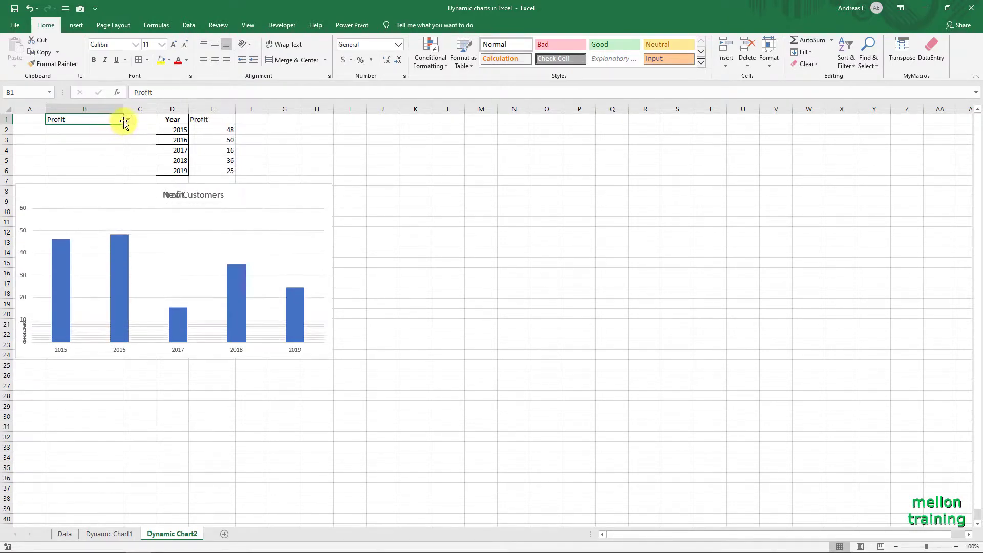
left_click(126, 120)
left_click(98, 128)
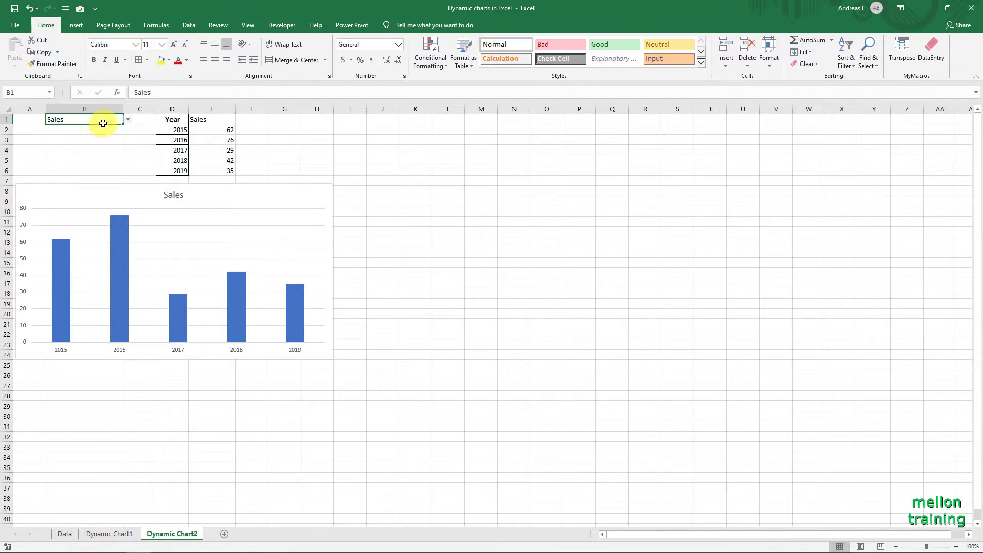
Fill cell B1 yellow and apply All Borders to the D1:E6 table.
left_click(166, 61)
left_click_drag(172, 120, 219, 169)
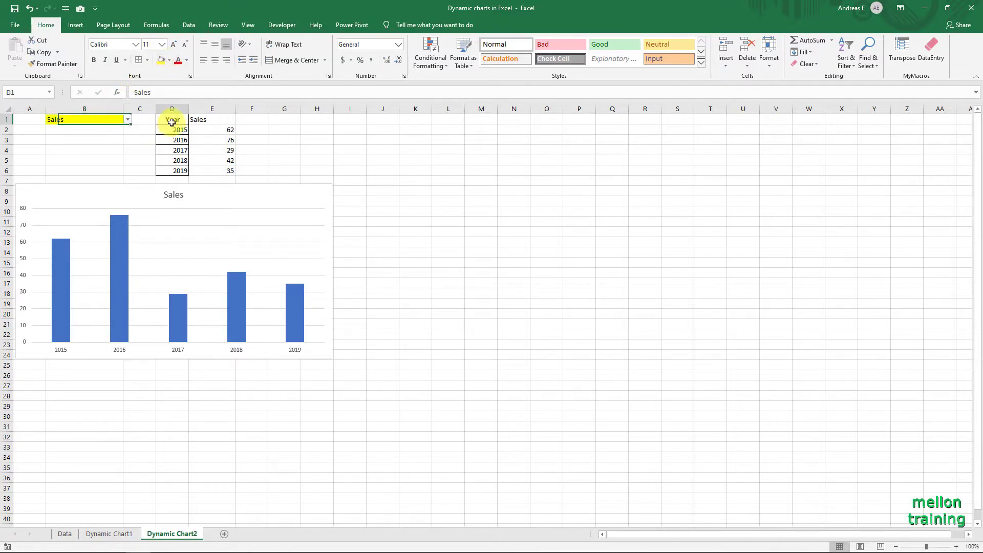
left_click(147, 60)
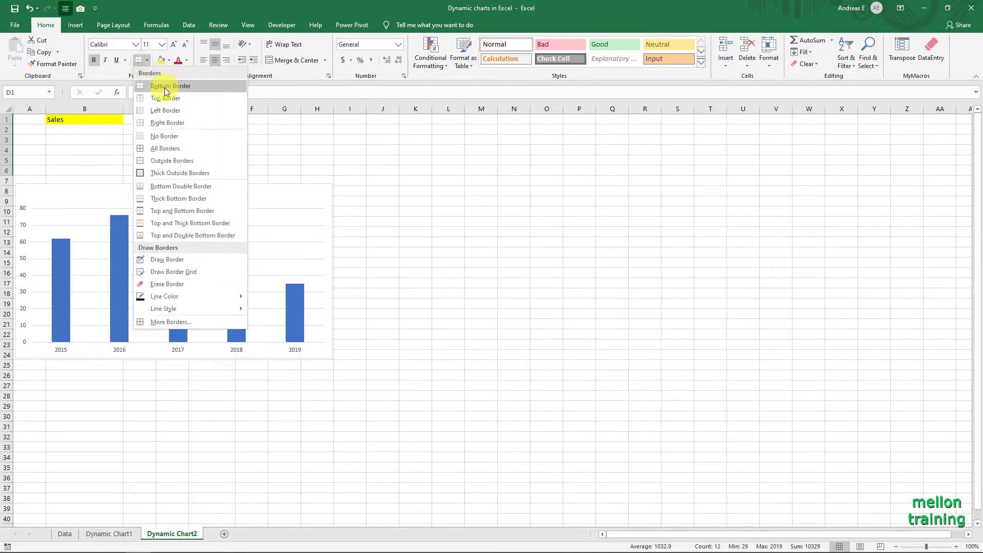
left_click(205, 137)
left_click(282, 150)
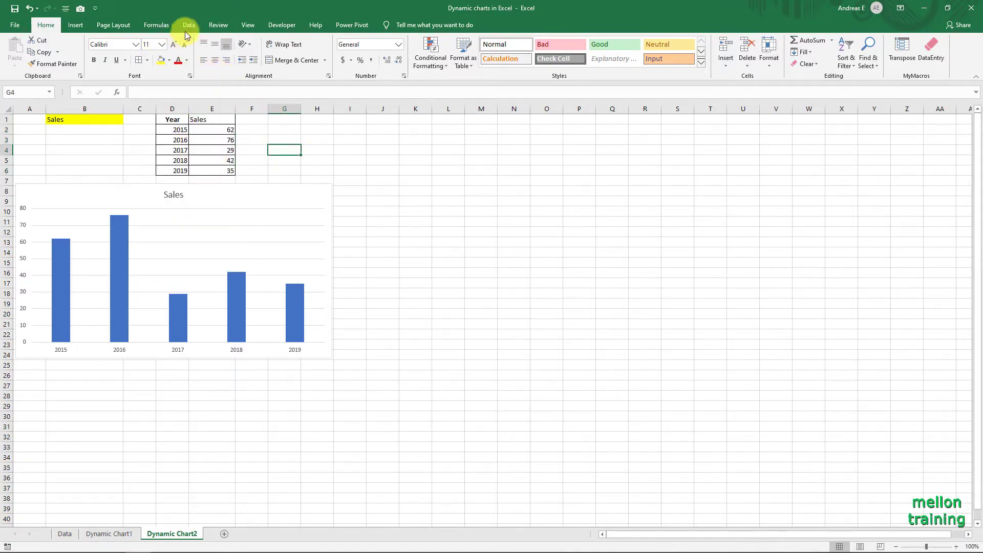
left_click(248, 26)
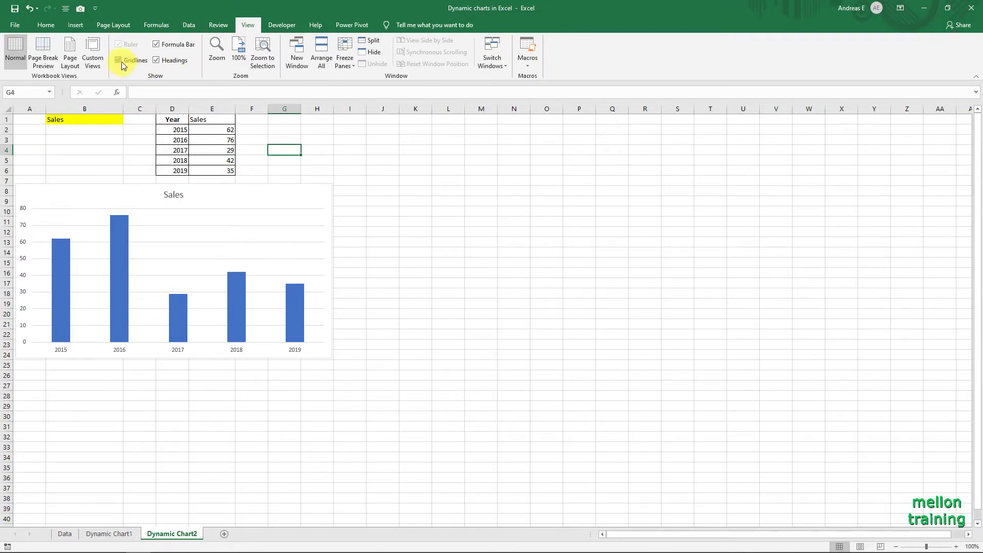